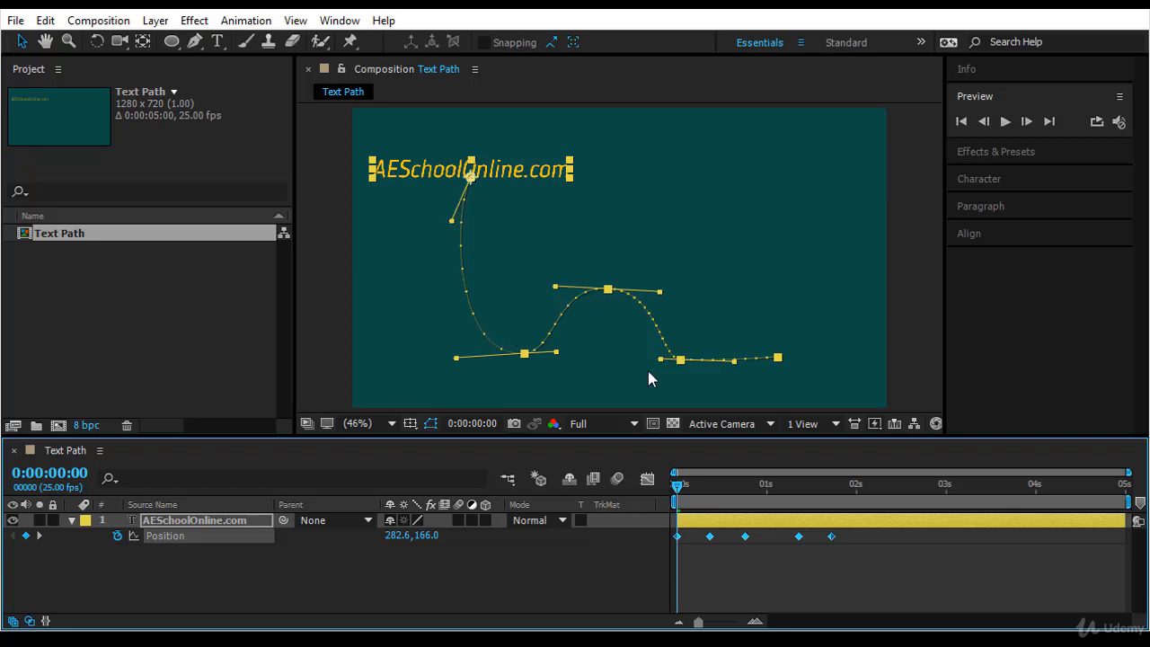
- Play back the AESchoolOnline.com text's Position animation from the first frame
left_click_drag(675, 483, 880, 536)
key("Home")
left_click(1003, 120)
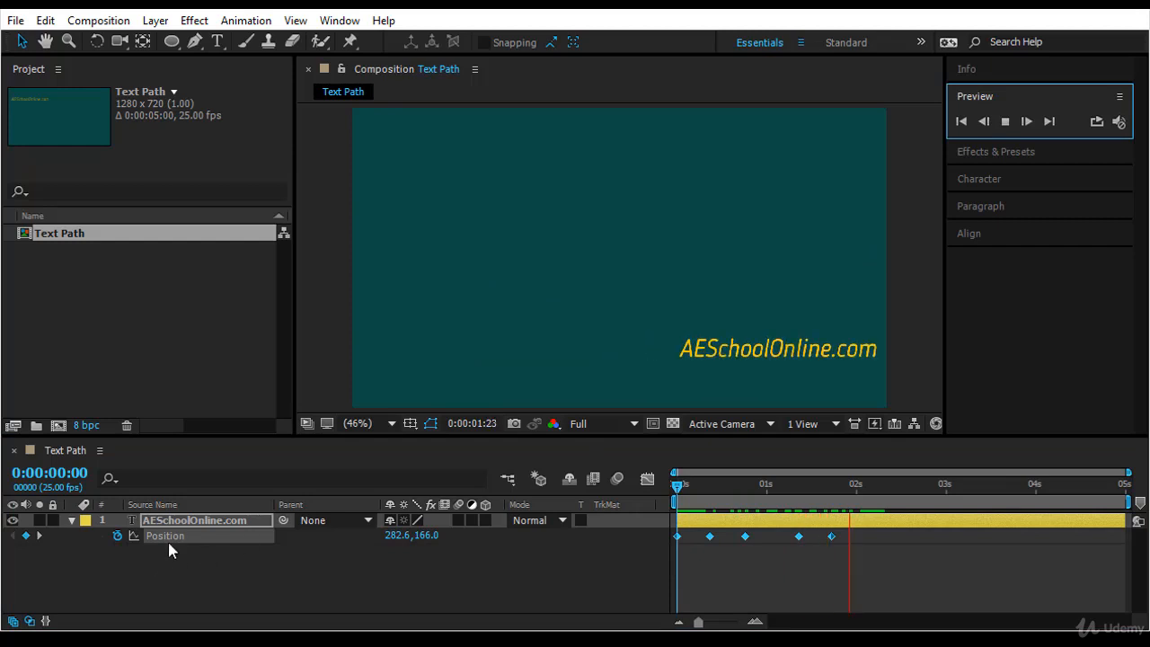
- Return to the first frame and remove all Position keyframes from the AESchoolOnline.com text layer
left_click(679, 486)
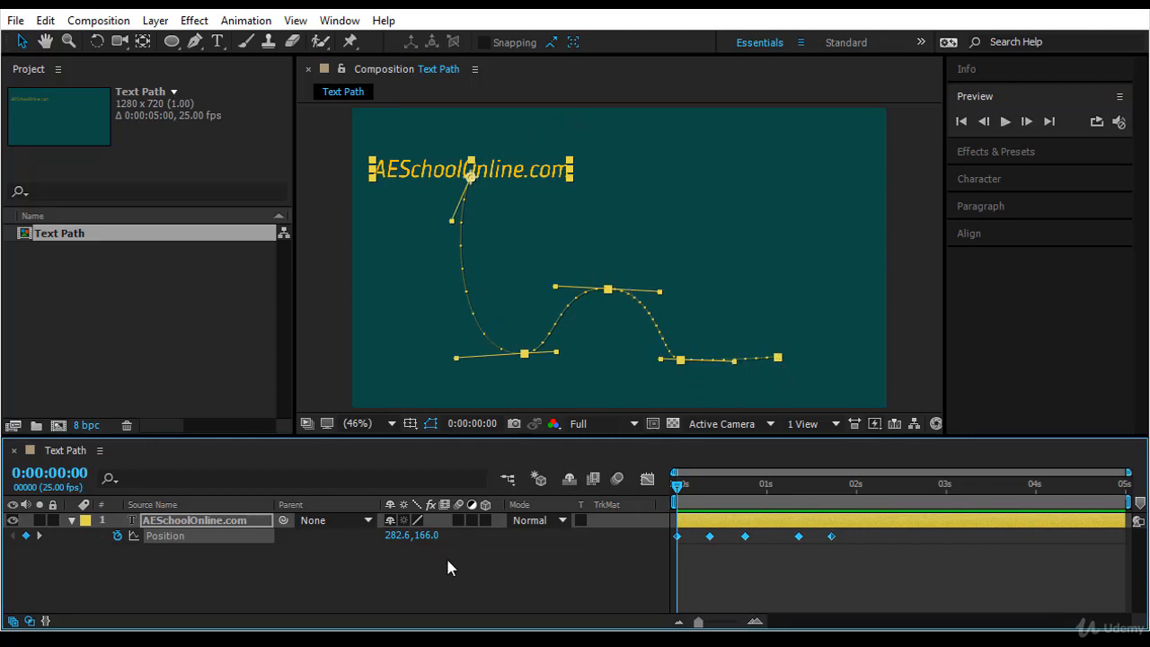
left_click(118, 536)
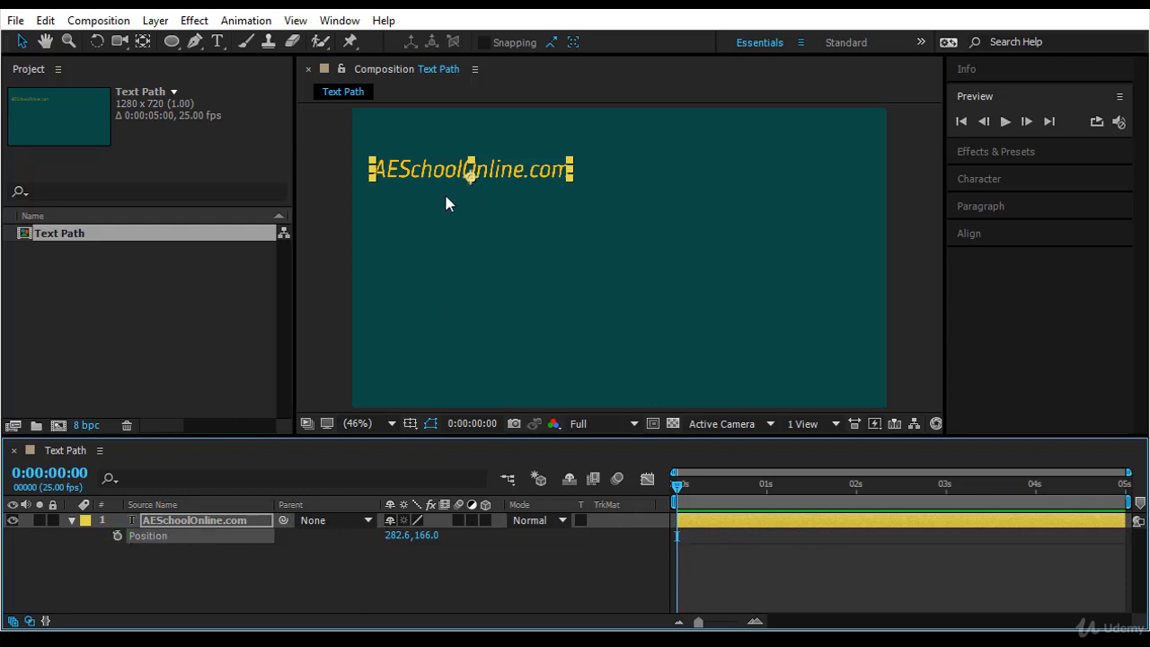
- Draw an open, wavy five-point mask path on the text layer with the Pen tool, from below the text to the frame's right edge
left_click(196, 44)
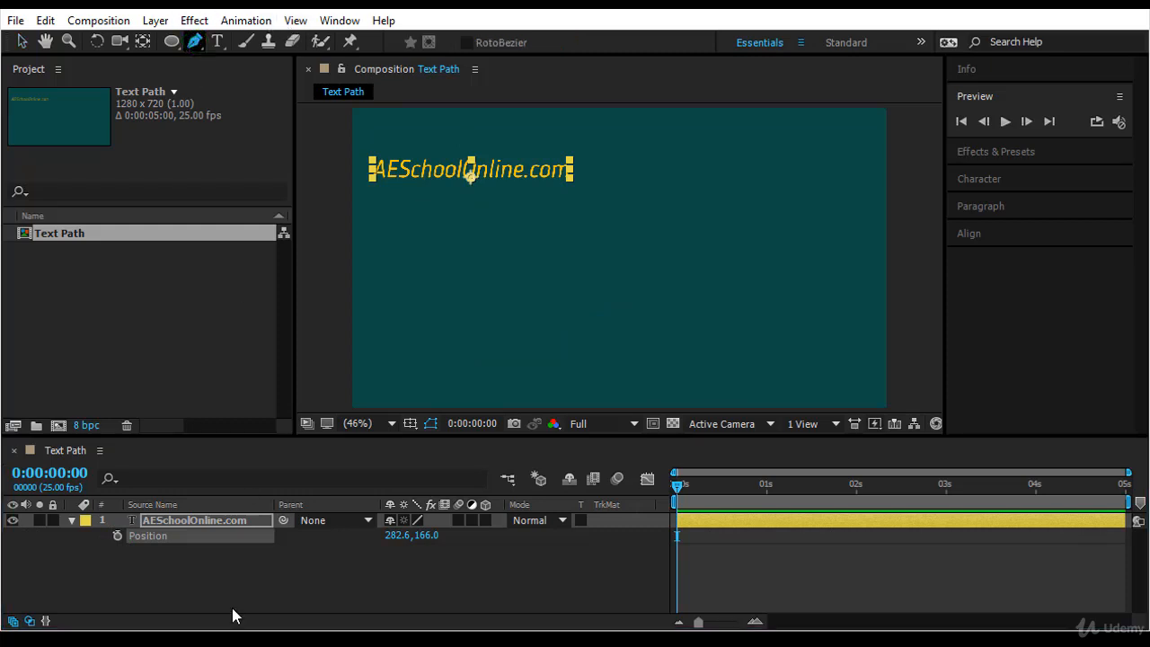
left_click(232, 525)
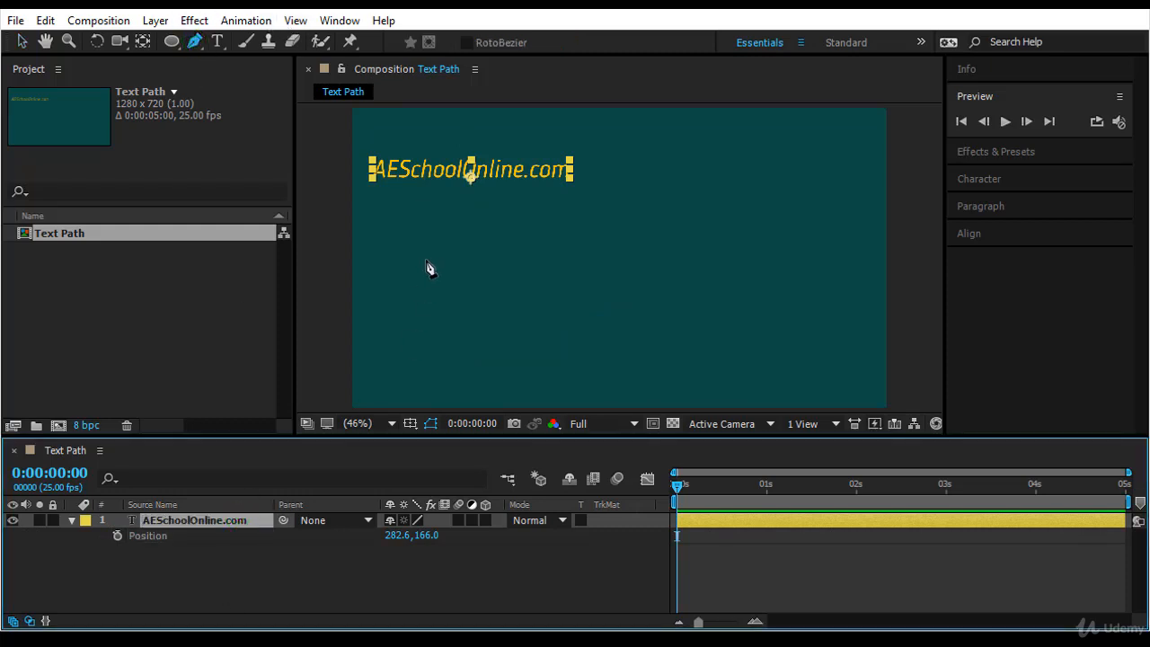
left_click(404, 203)
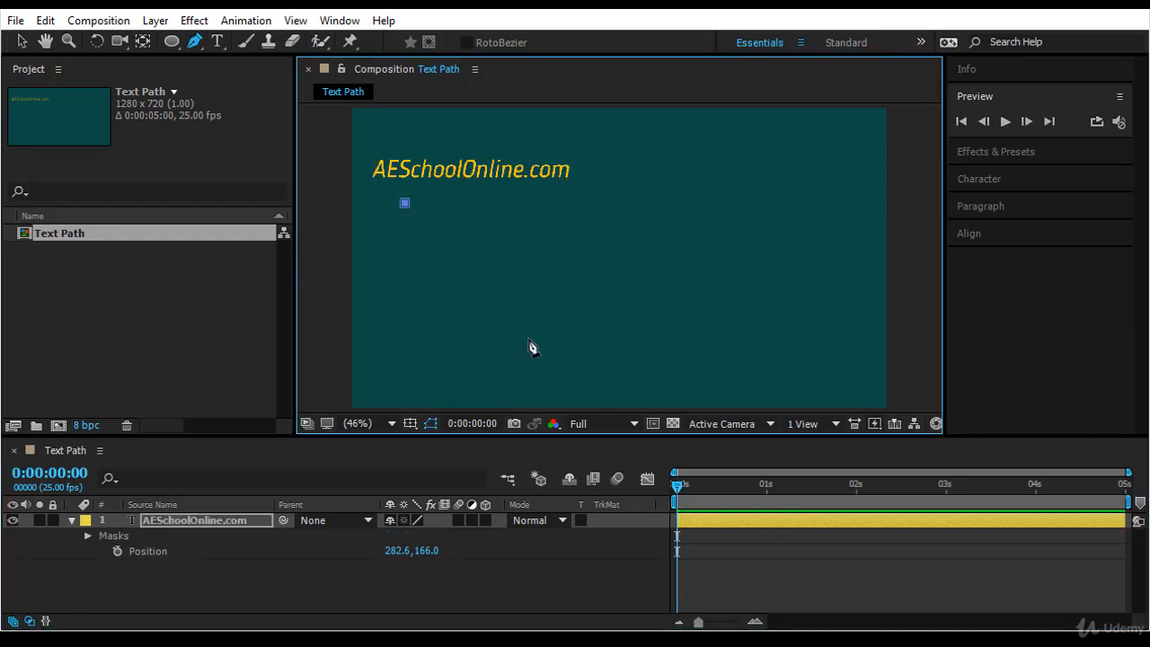
left_click_drag(525, 311, 682, 229)
left_click_drag(716, 312, 722, 328)
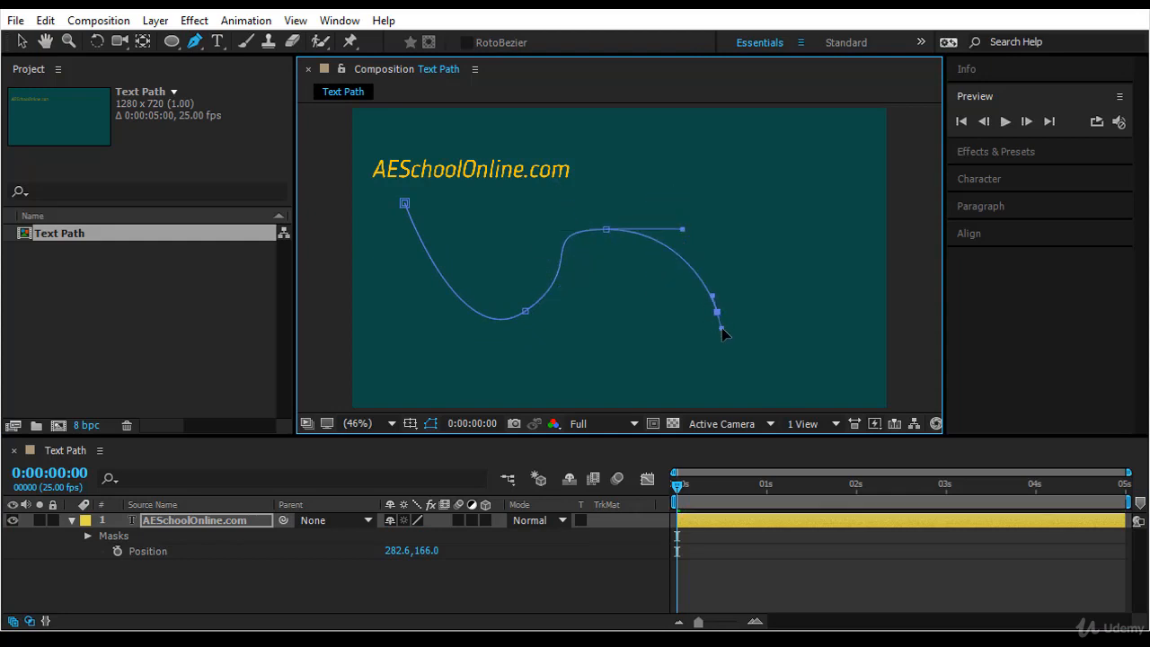
left_click(880, 311)
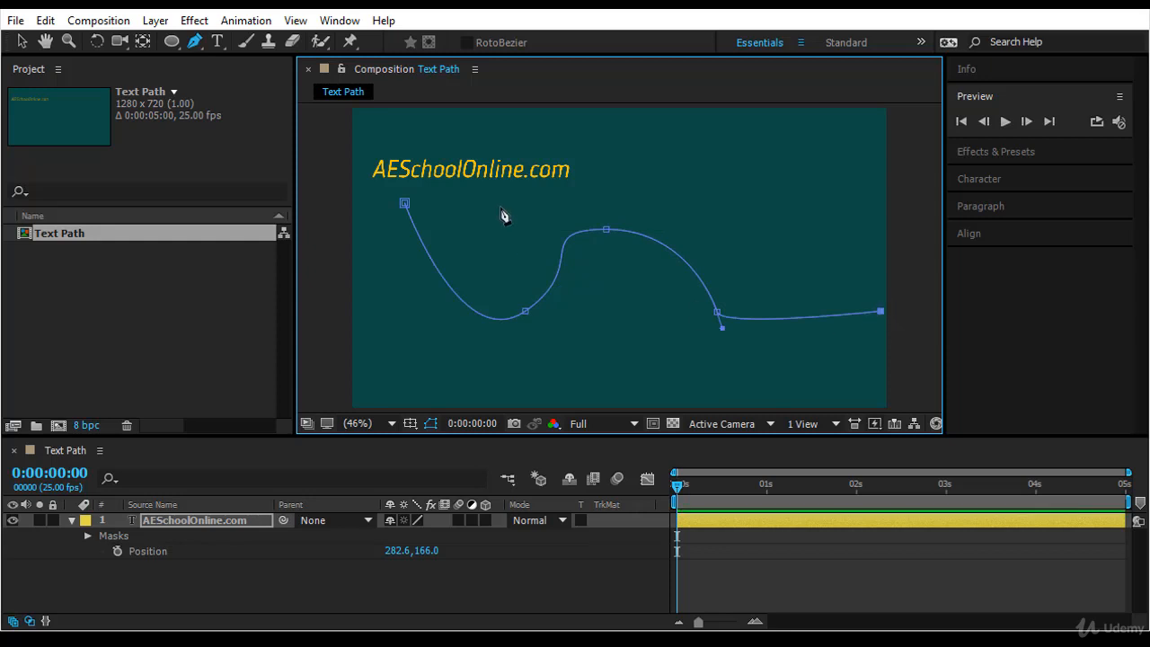
- Smooth the mask path by shifting its crest point right, adjusting the preceding curve handle, and moving the fourth point up and right
left_click(608, 232)
left_click_drag(608, 231, 643, 231)
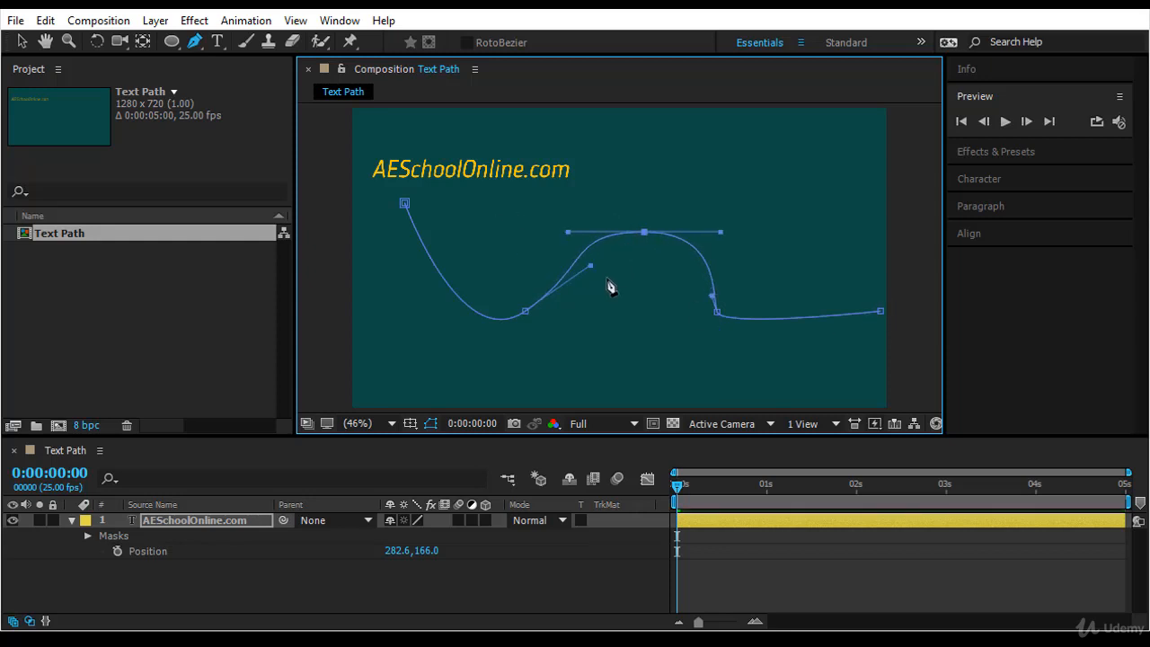
left_click_drag(593, 267, 575, 259)
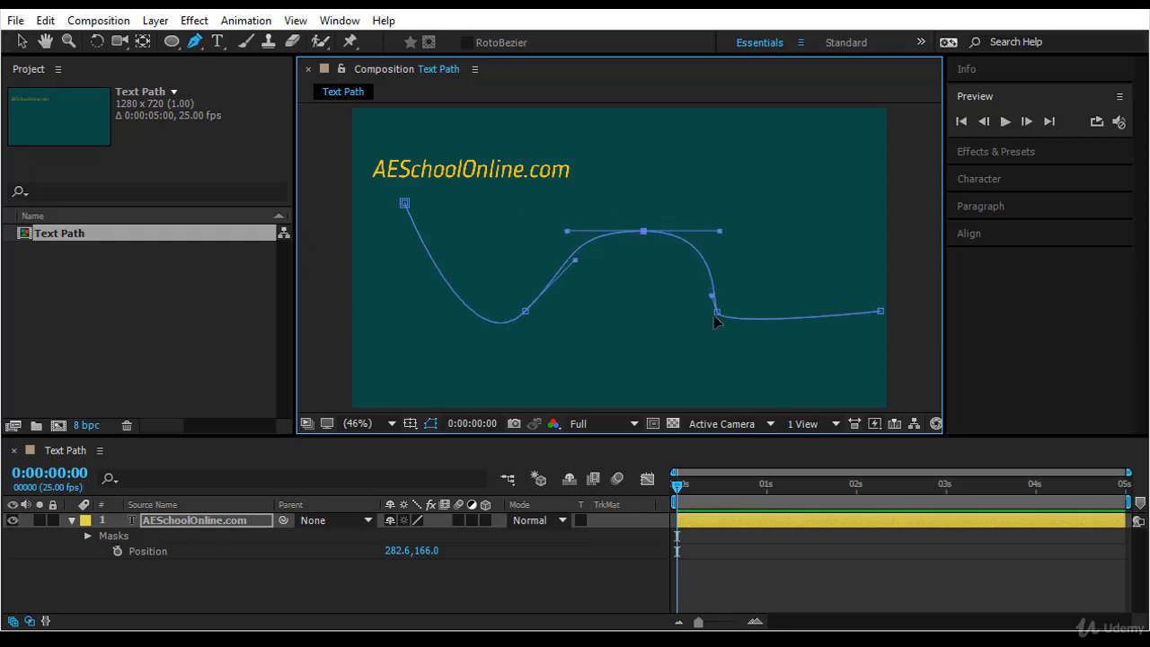
left_click_drag(715, 313, 718, 290)
left_click(733, 284)
- Expand the text layer's Masks group and reveal all of the layer's properties
left_click(108, 535)
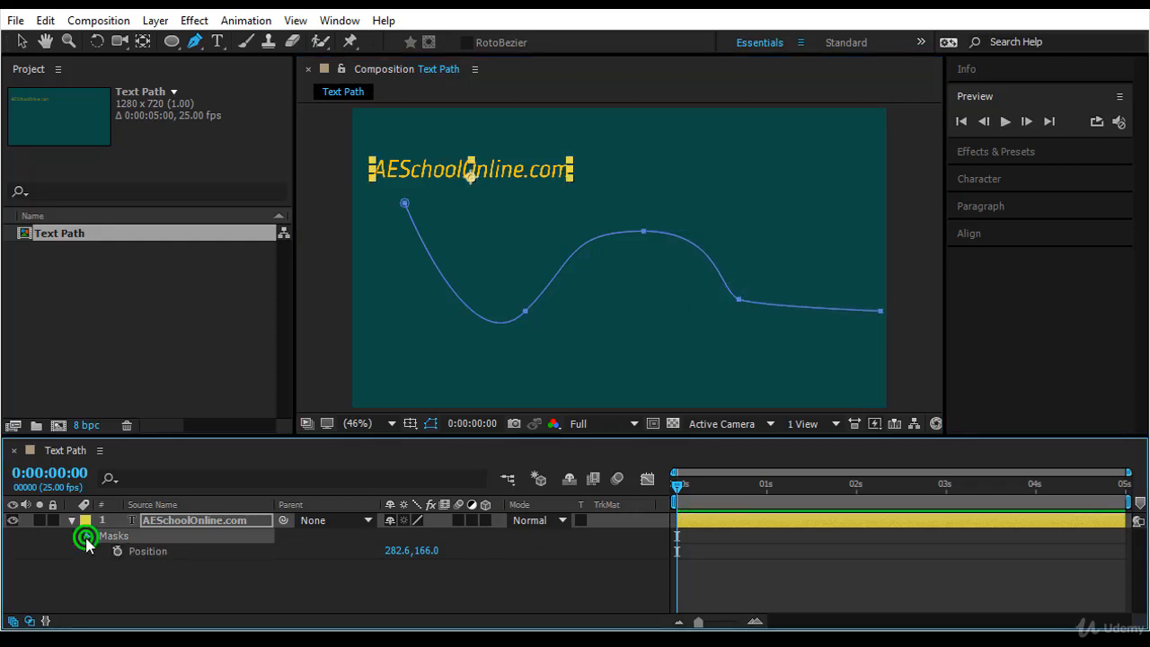
left_click(87, 536)
left_click(153, 519)
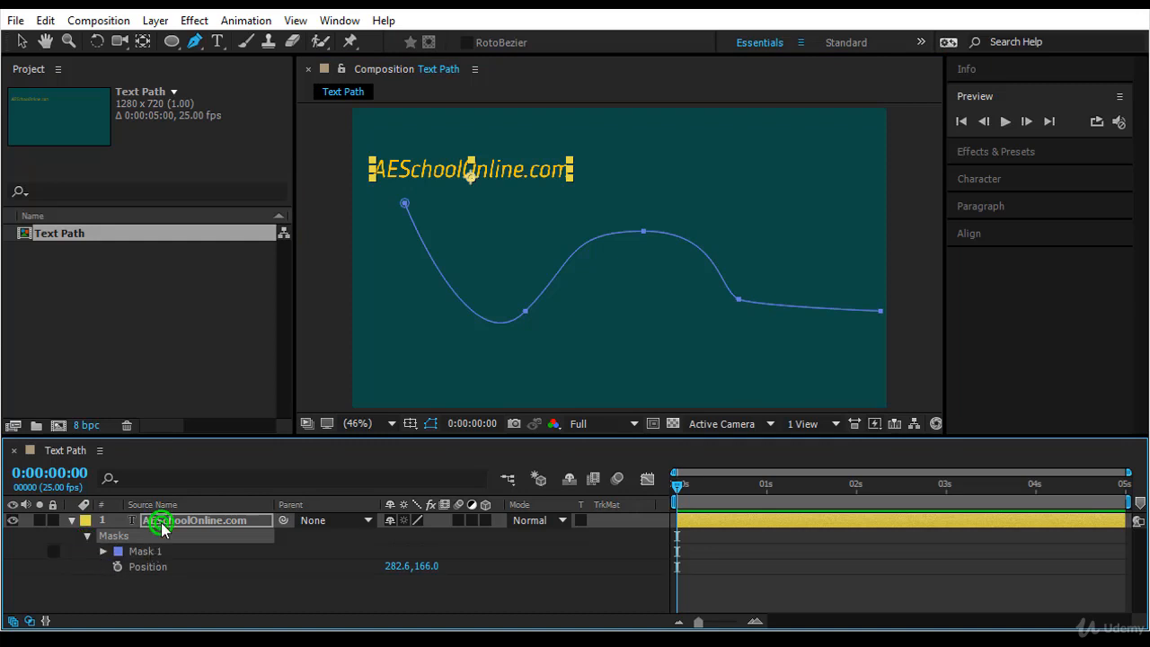
left_click(71, 520)
left_click(70, 520)
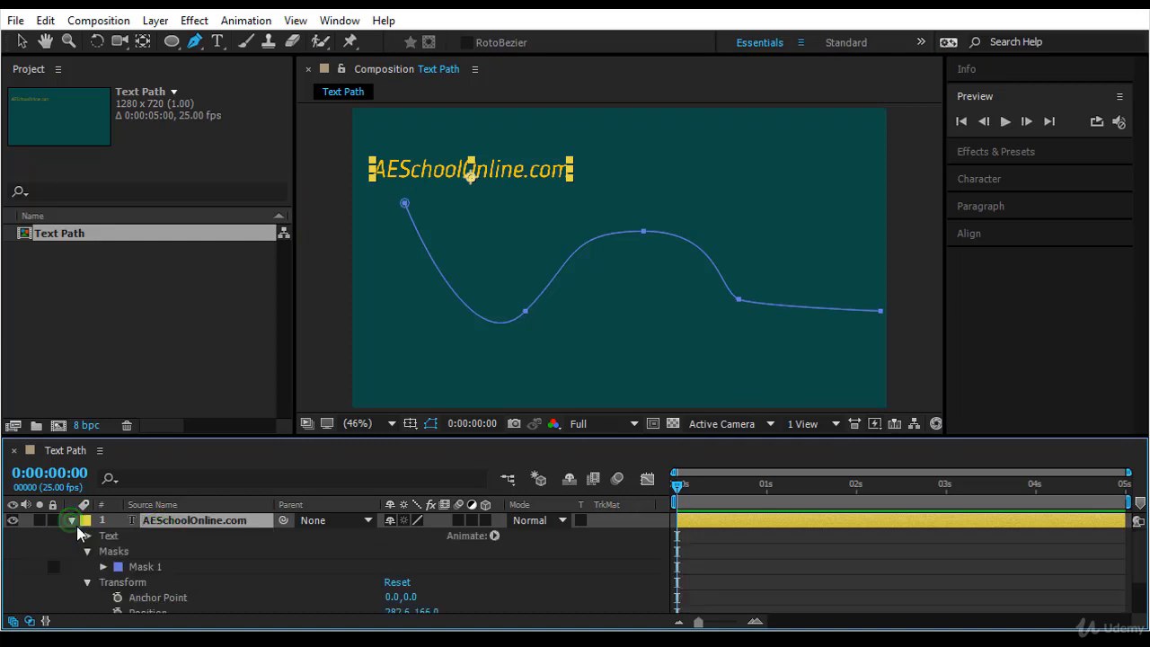
- Set the text layer's Path option to Mask 1
left_click(87, 536)
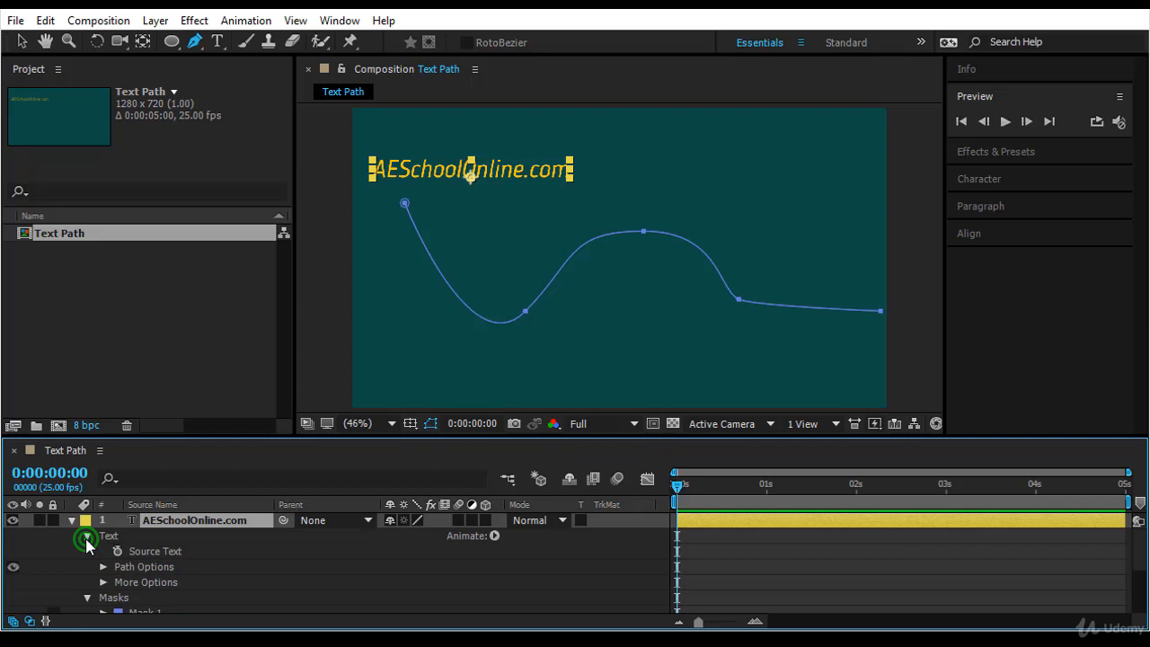
left_click(155, 552)
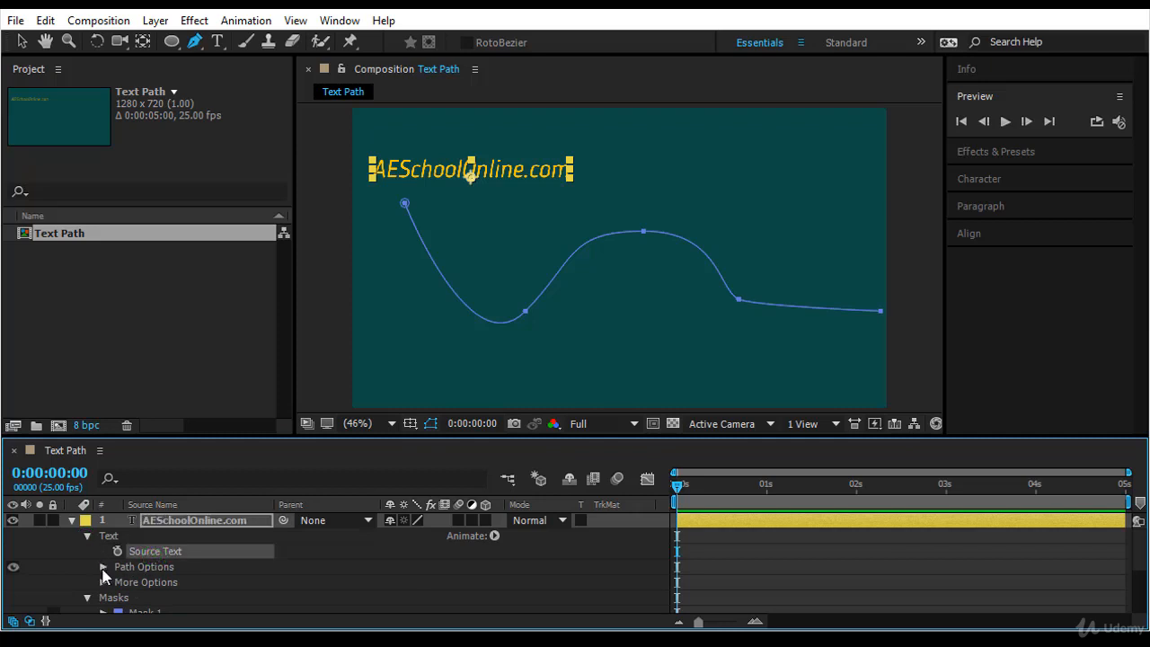
left_click(101, 567)
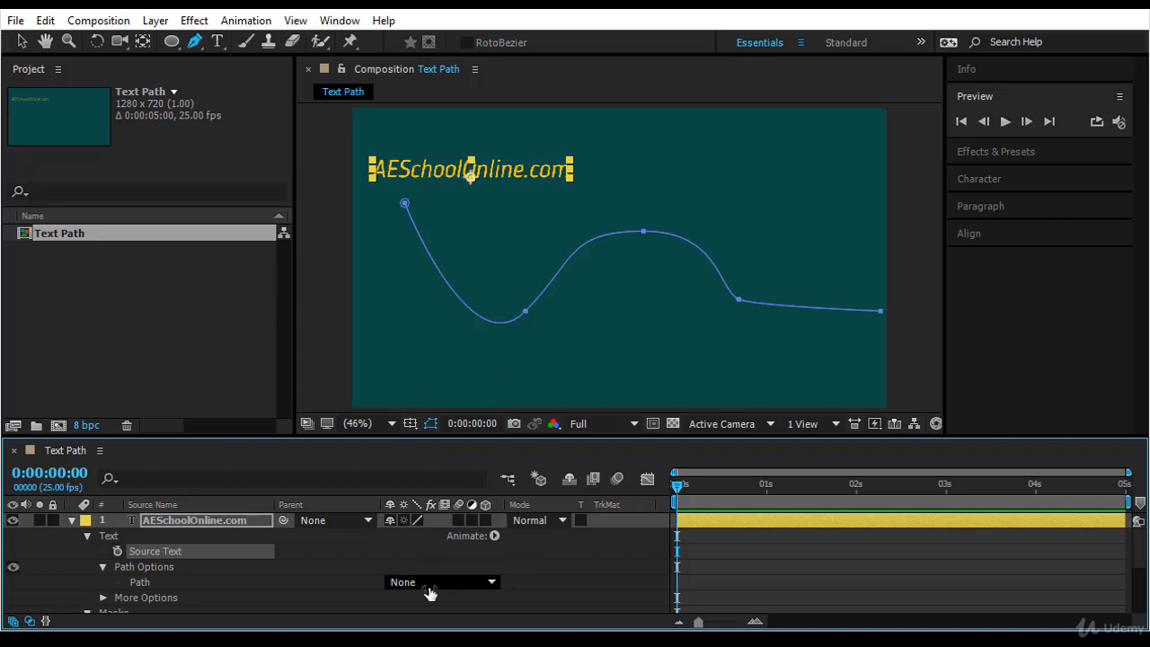
scroll(333, 597, "down", 2)
scroll(419, 597, "up", 2)
left_click(420, 584)
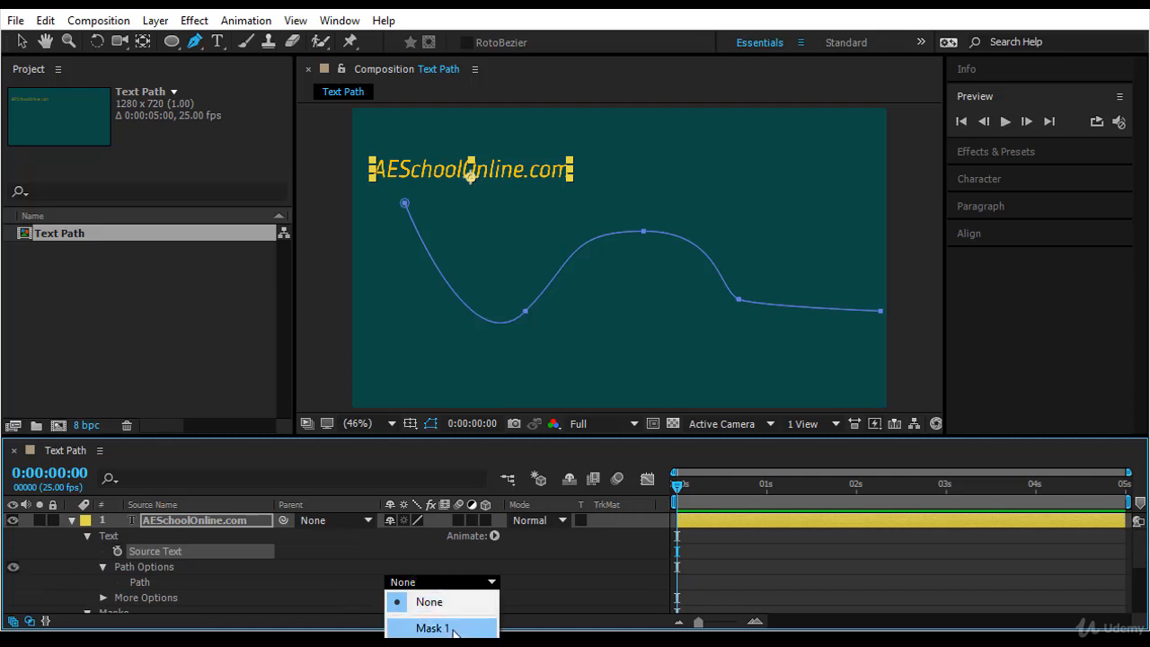
left_click(431, 628)
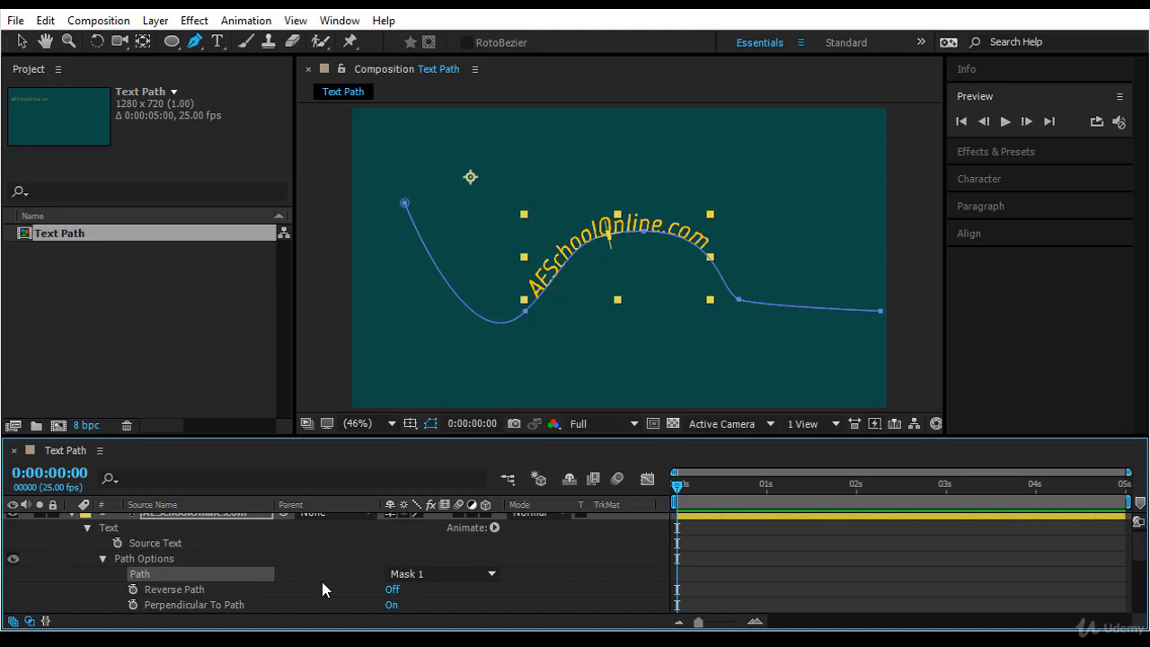
- Enlarge the timeline area so all of the text's path options fit in view
scroll(359, 535, "down", 3)
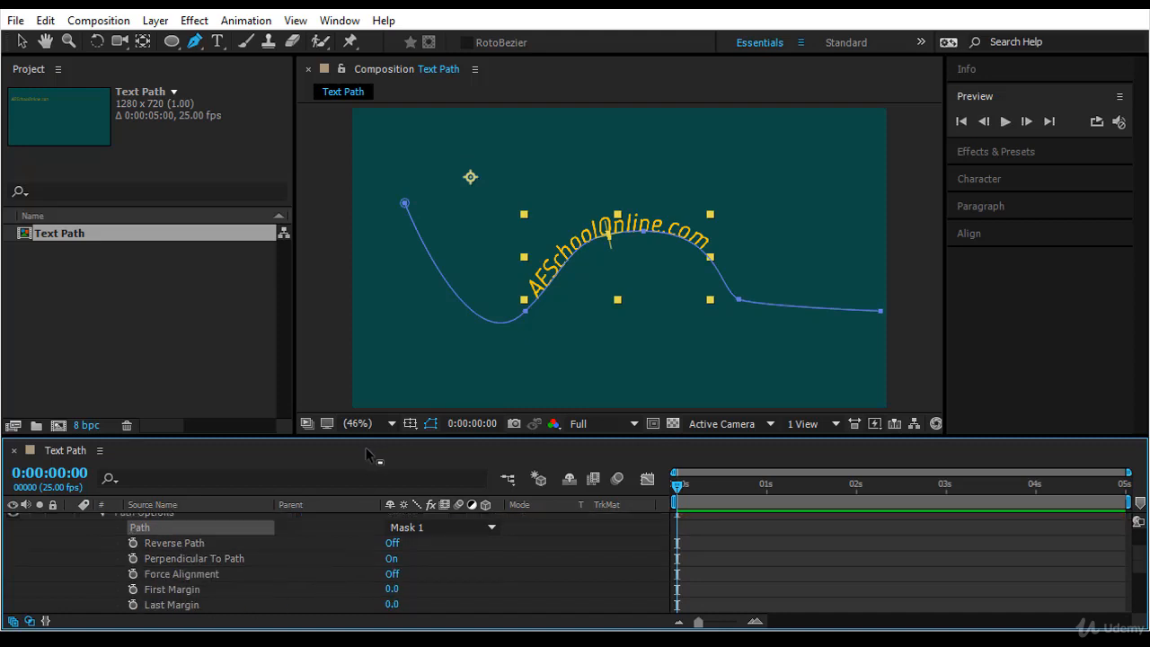
left_click_drag(367, 435, 364, 364)
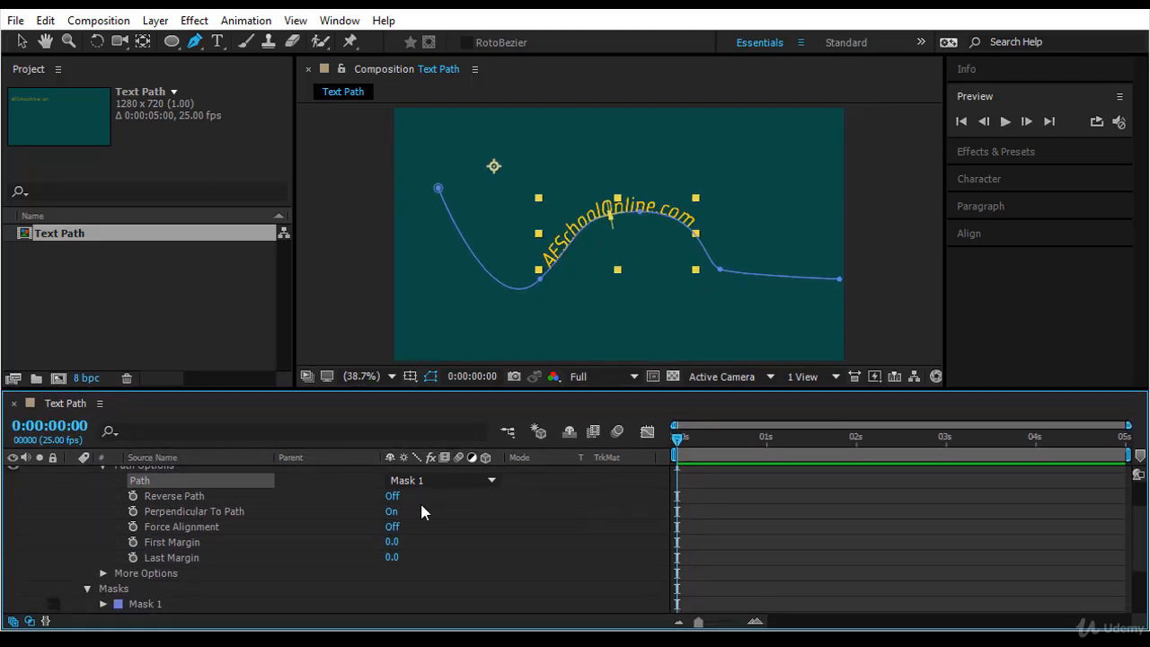
- Try the text with Reverse Path on and with Perpendicular To Path off, restoring each setting after inspecting it
left_click(392, 498)
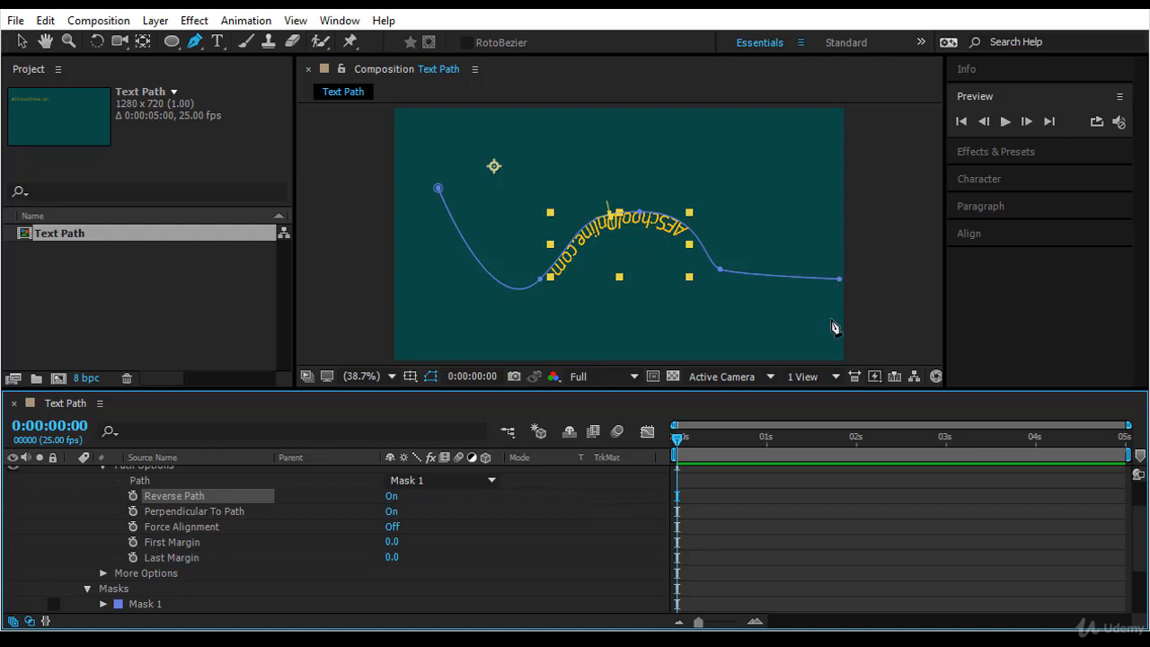
left_click(392, 499)
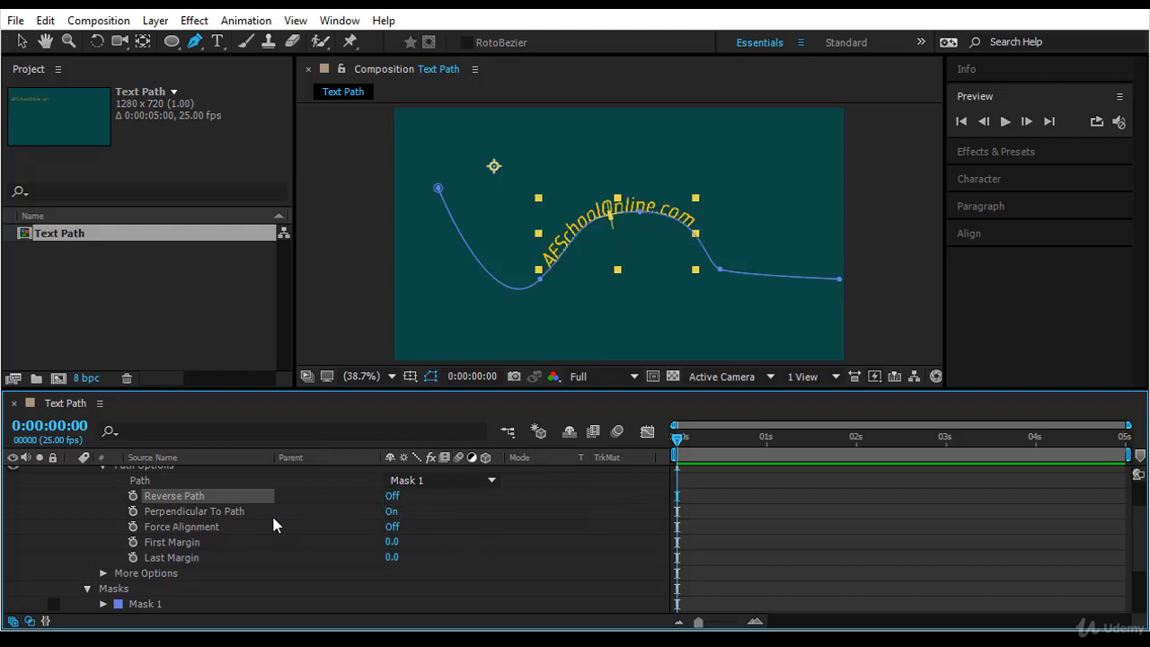
left_click(391, 510)
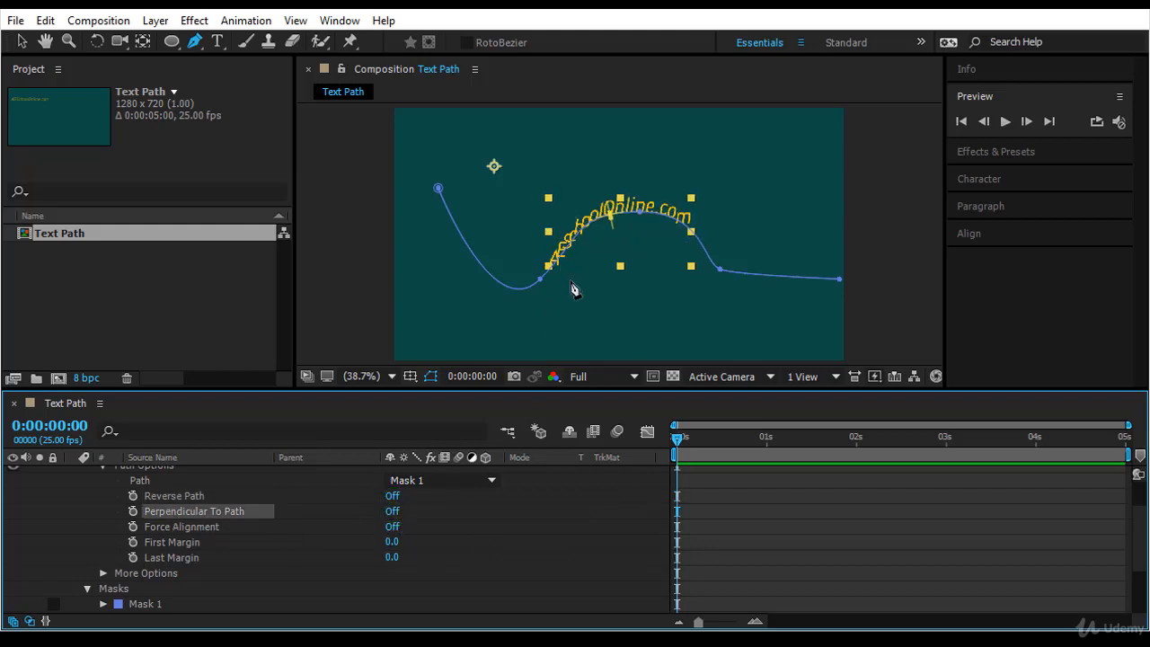
scroll(620, 238, "up", 3)
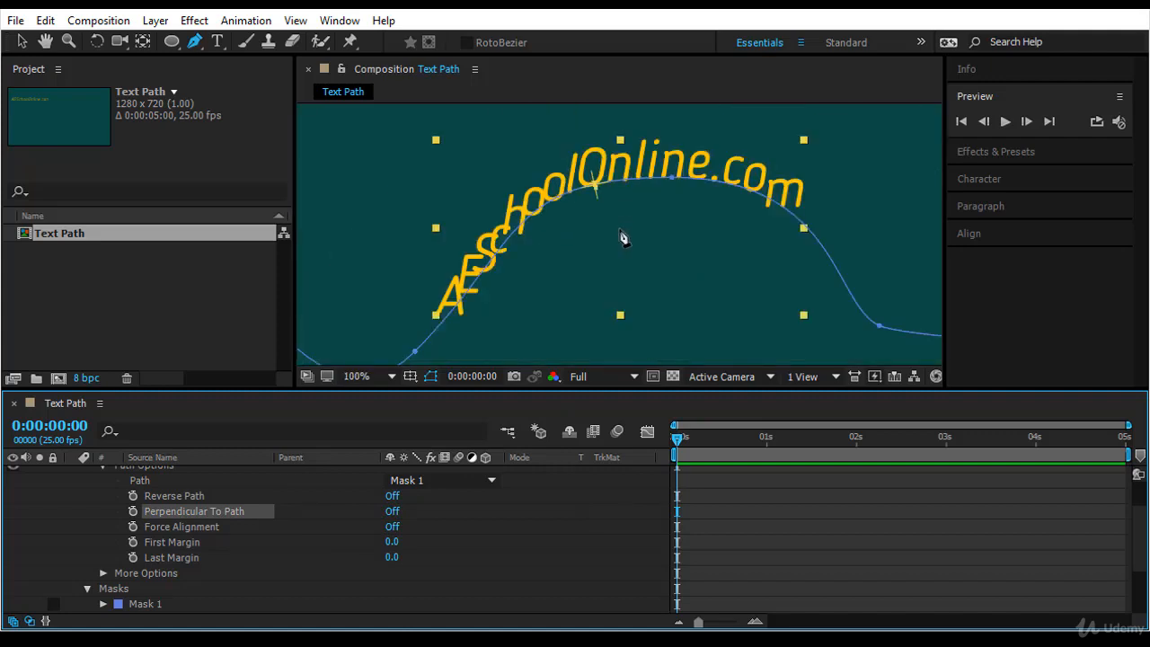
left_click(363, 375)
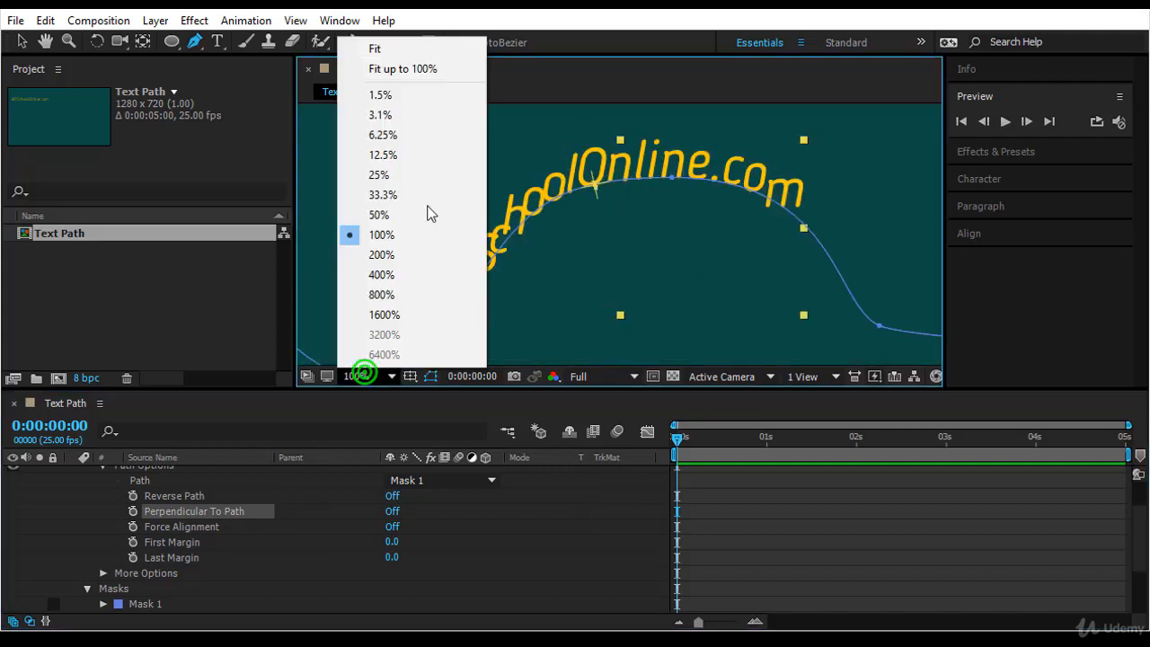
left_click(402, 70)
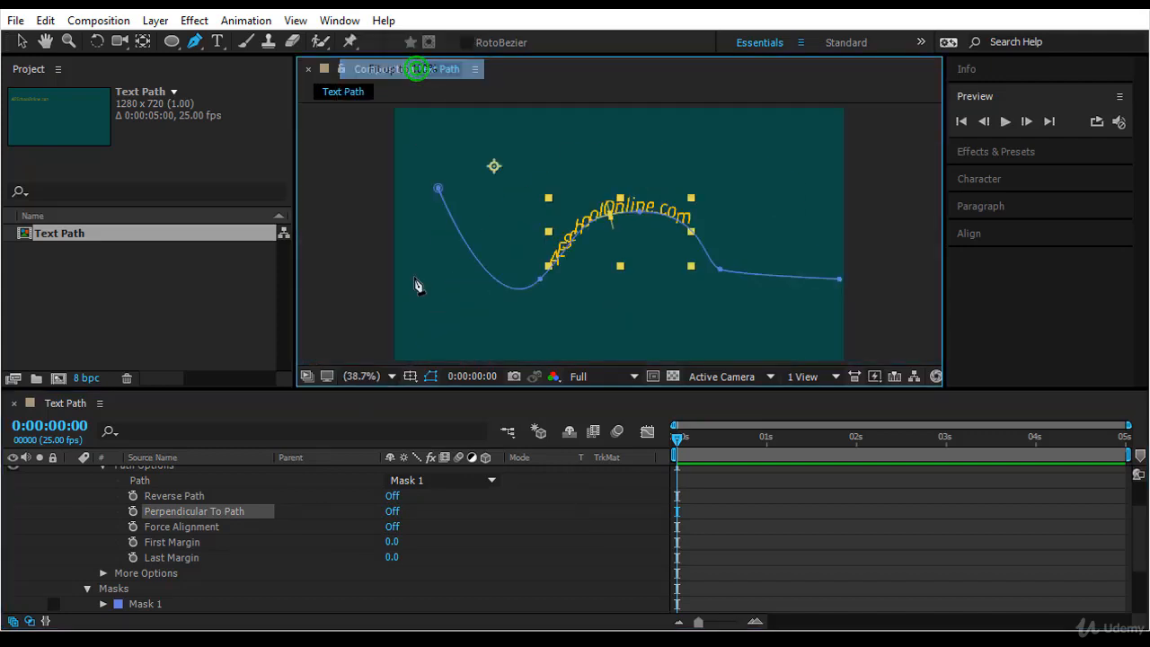
left_click(392, 511)
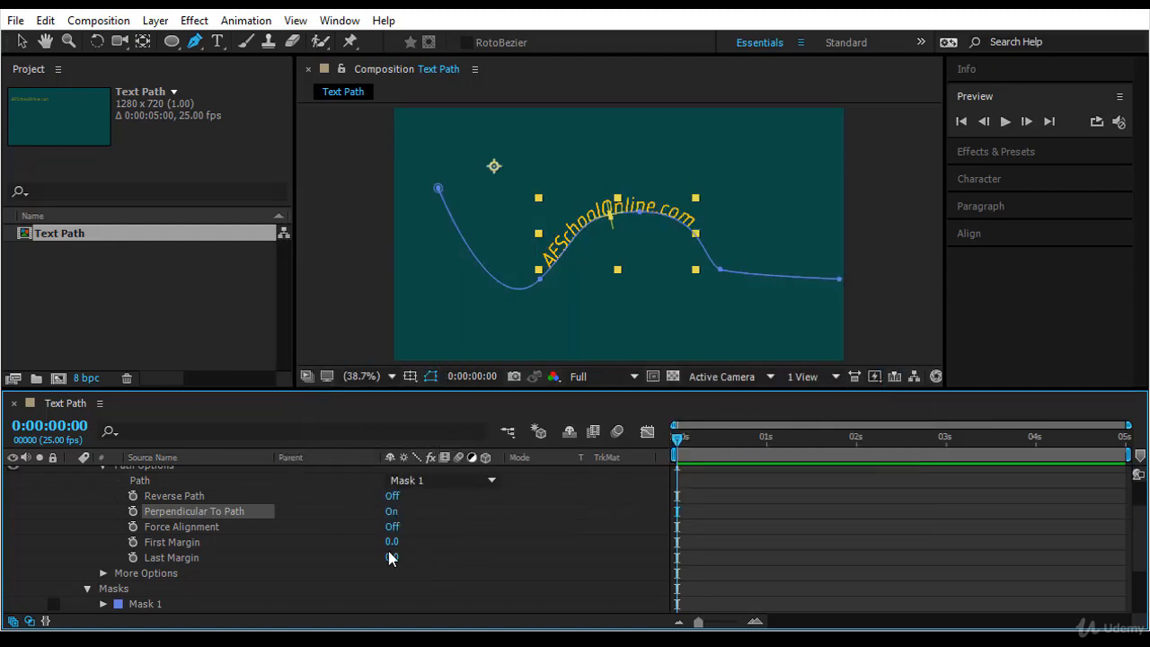
- Try sliding the text along the path with First Margin 216 and Last Margin 37, and reset Last Margin to 0
left_click(388, 544)
left_click_drag(387, 545, 307, 561)
left_click_drag(390, 557, 459, 588)
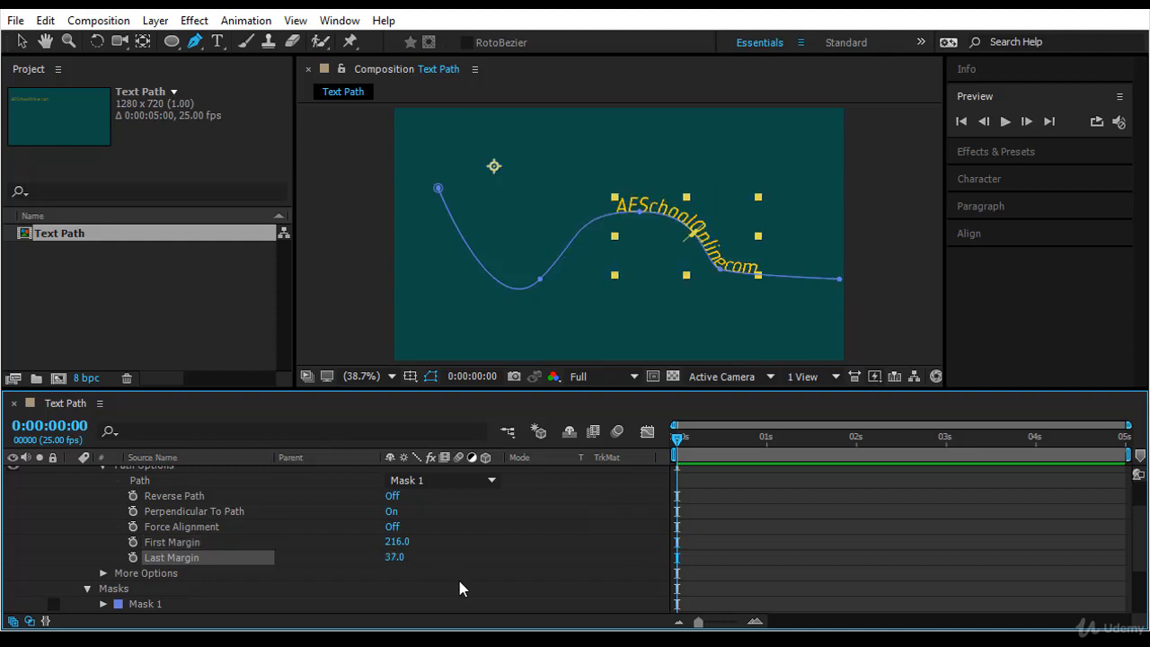
left_click(395, 556)
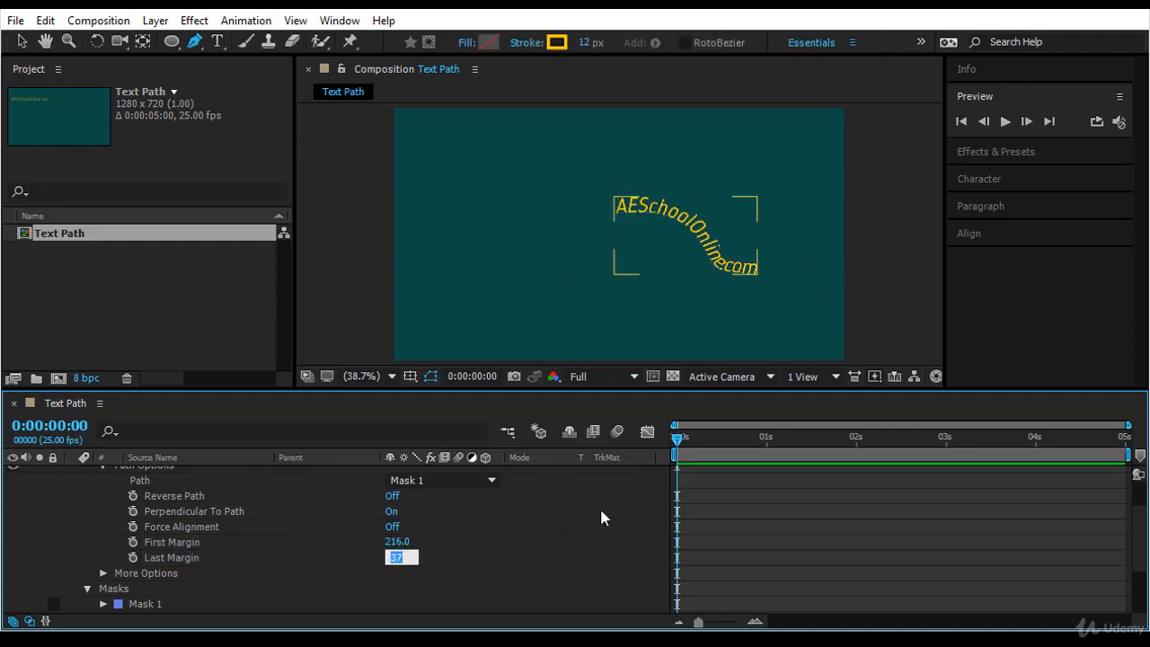
type("0")
key("Return")
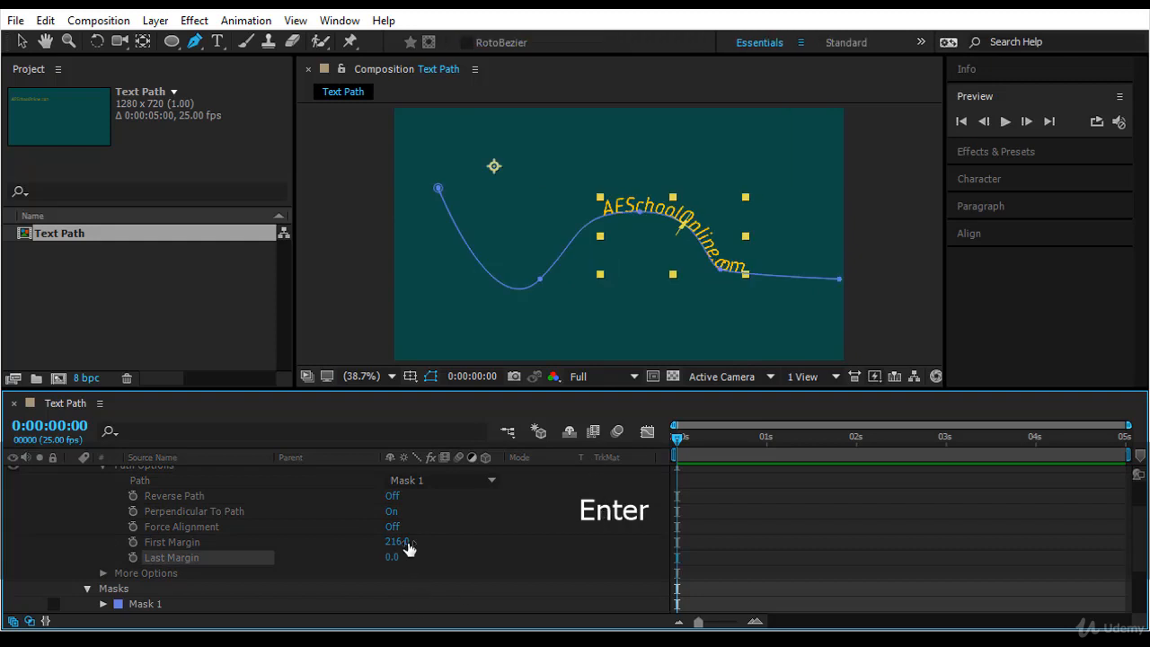
- Set First Margin to -1214 so the text sits outside the frame, and keyframe it at 0:00:00:00
left_click(402, 543, "shift")
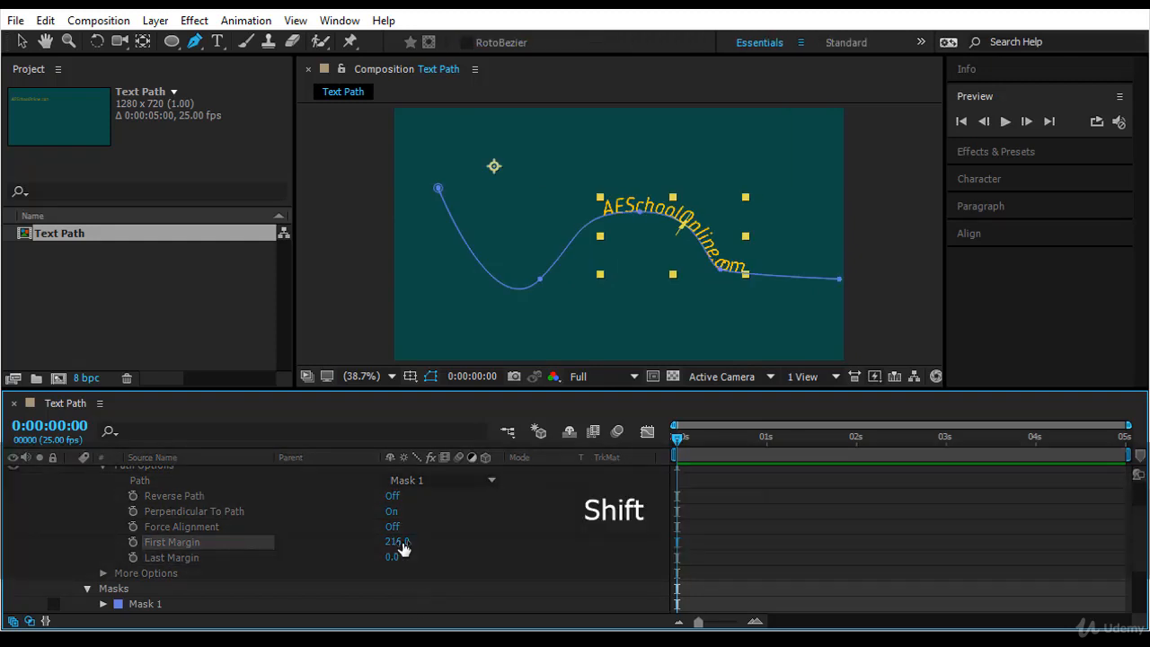
left_click_drag(401, 546, 292, 561)
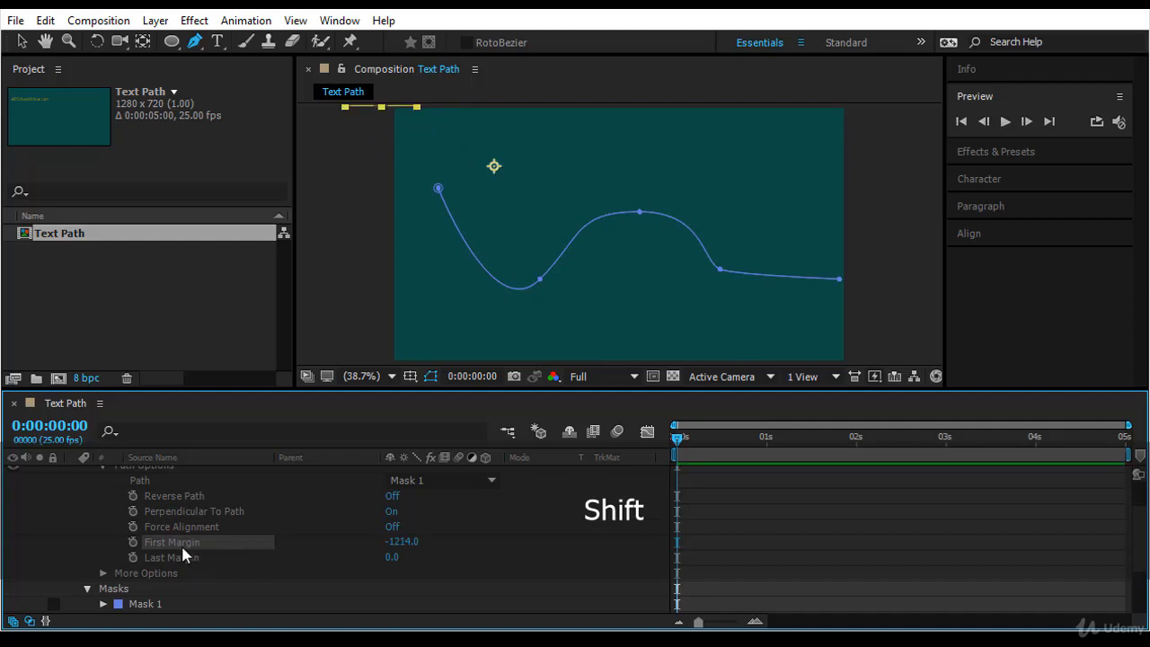
left_click(133, 543)
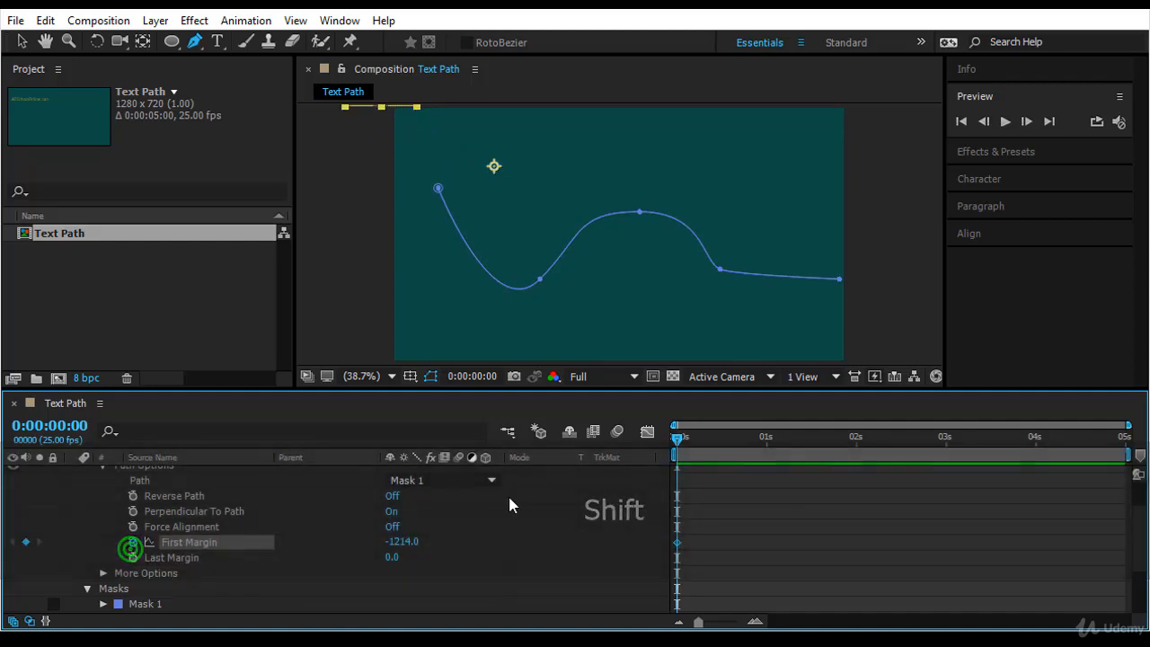
- Add a First Margin keyframe of 476 at 0:00:01:24, placing the text at the end of the path
left_click(677, 437)
left_click_drag(724, 436, 853, 465)
left_click_drag(403, 542, 576, 561)
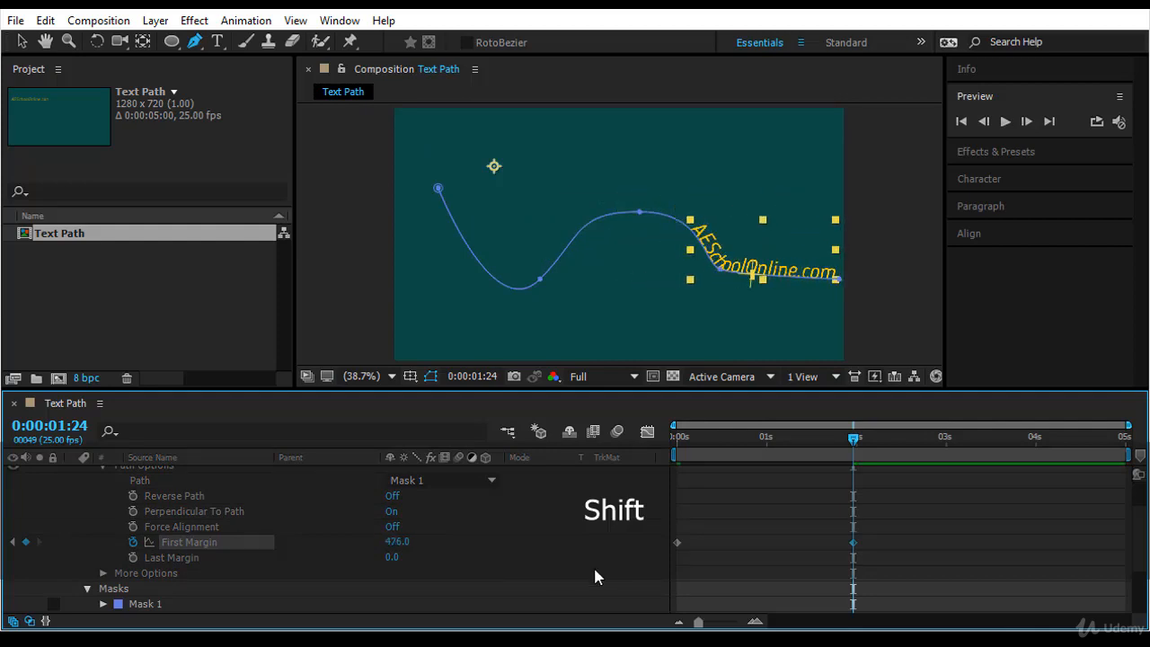
- Reshape the text's mask path with the Selection tool, moving its middle points to form a deeper dip and a steeper hump
key("v")
left_click(721, 276)
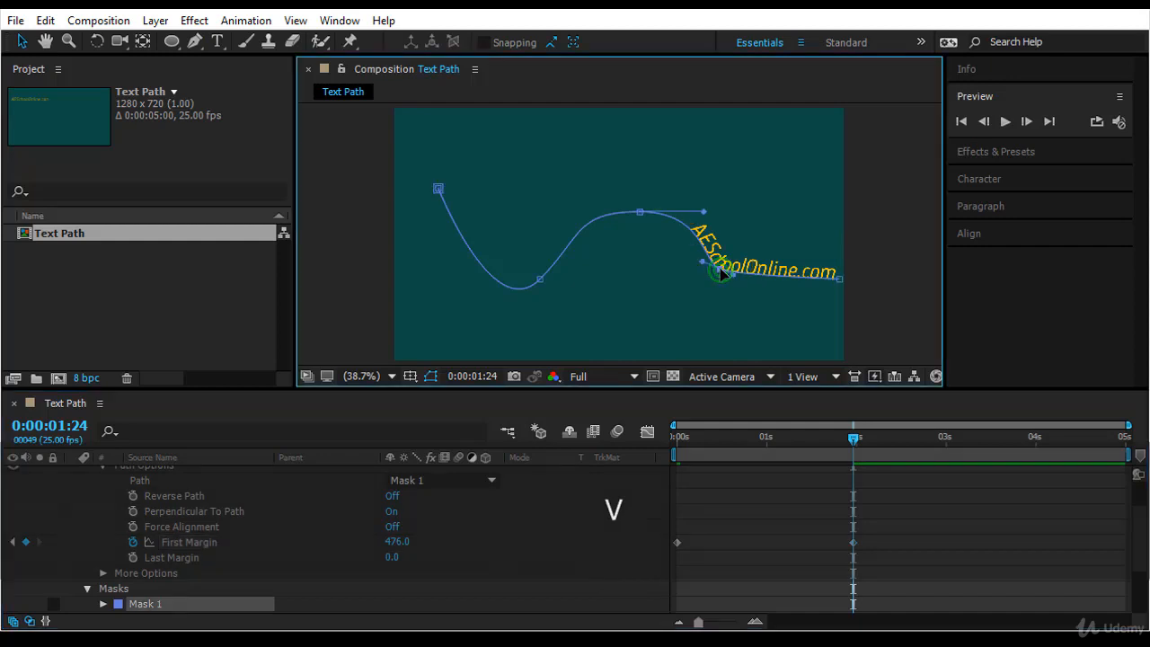
left_click_drag(721, 276, 619, 294)
left_click_drag(642, 214, 559, 249)
left_click(537, 280)
left_click_drag(497, 300, 516, 300)
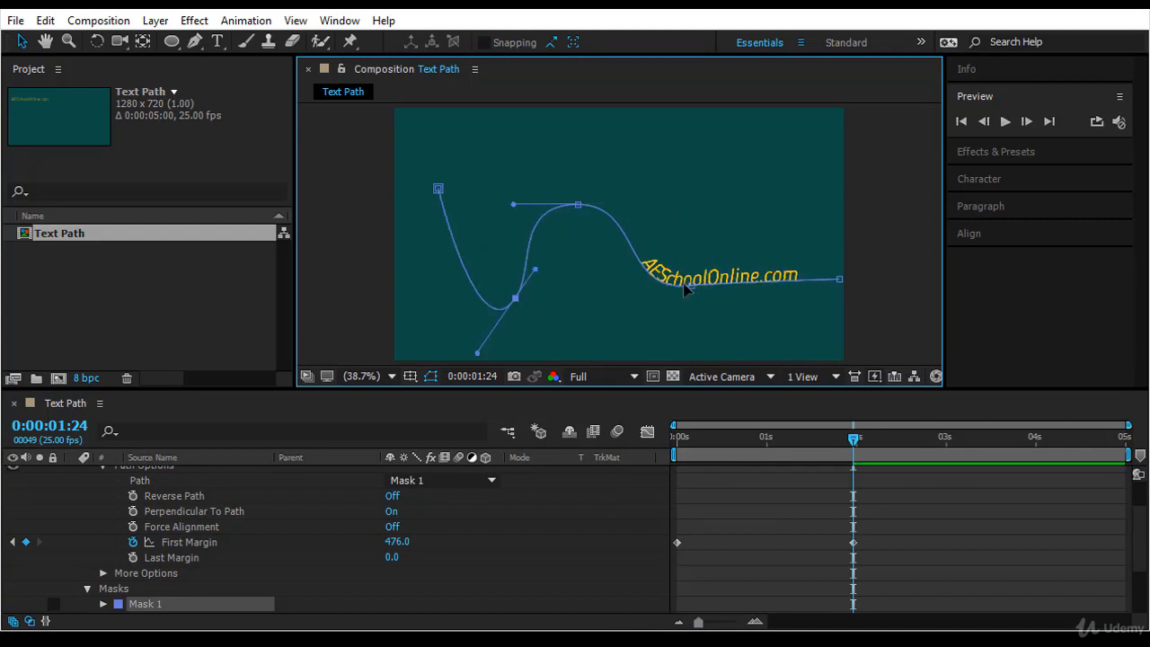
- Set the First Margin keyframe at 0:00:01:24 to 591, and lower the path's end point slightly to level its final segment
left_click_drag(397, 542, 508, 542)
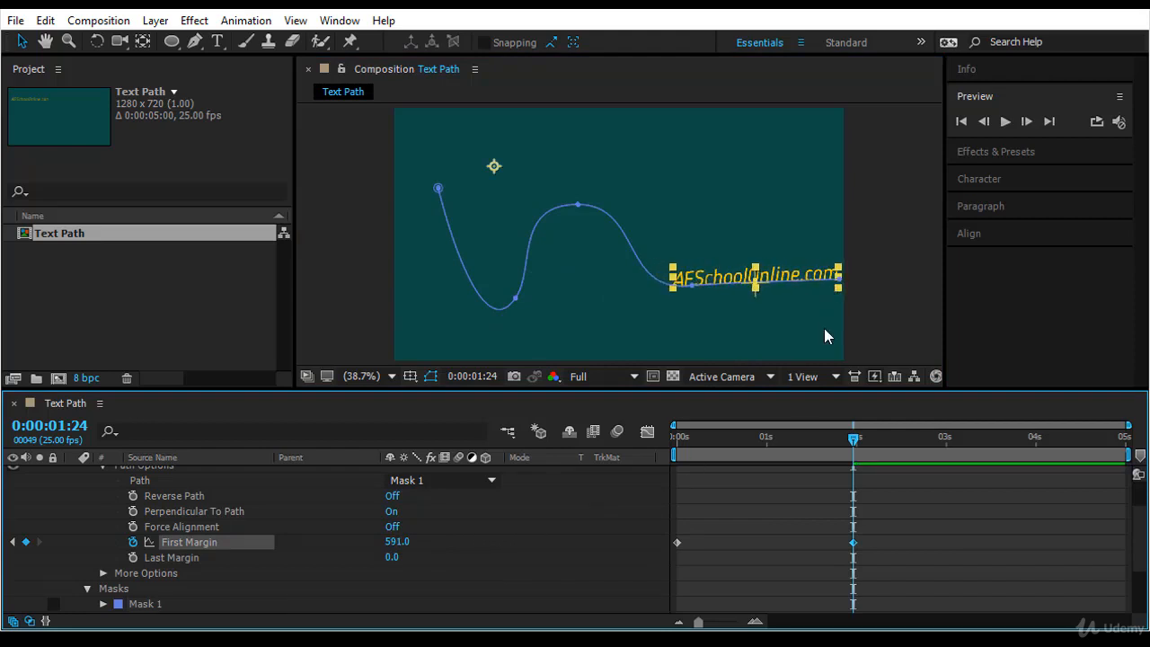
left_click_drag(853, 438, 794, 447)
left_click(840, 284)
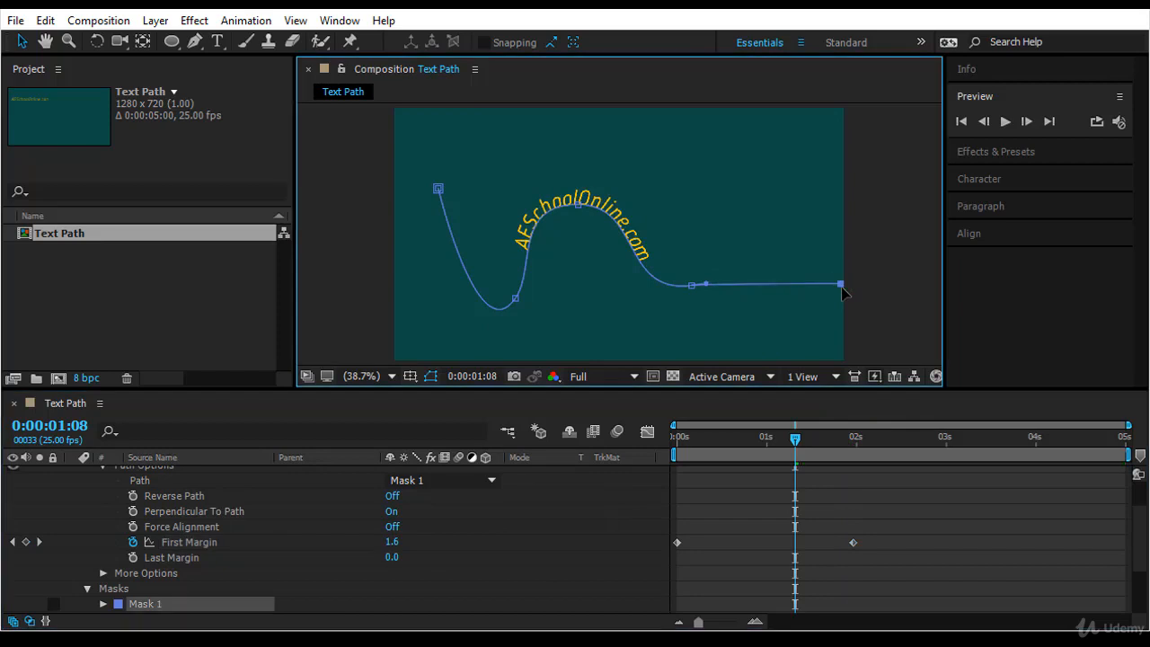
left_click_drag(792, 438, 862, 440)
left_click_drag(788, 518, 728, 573)
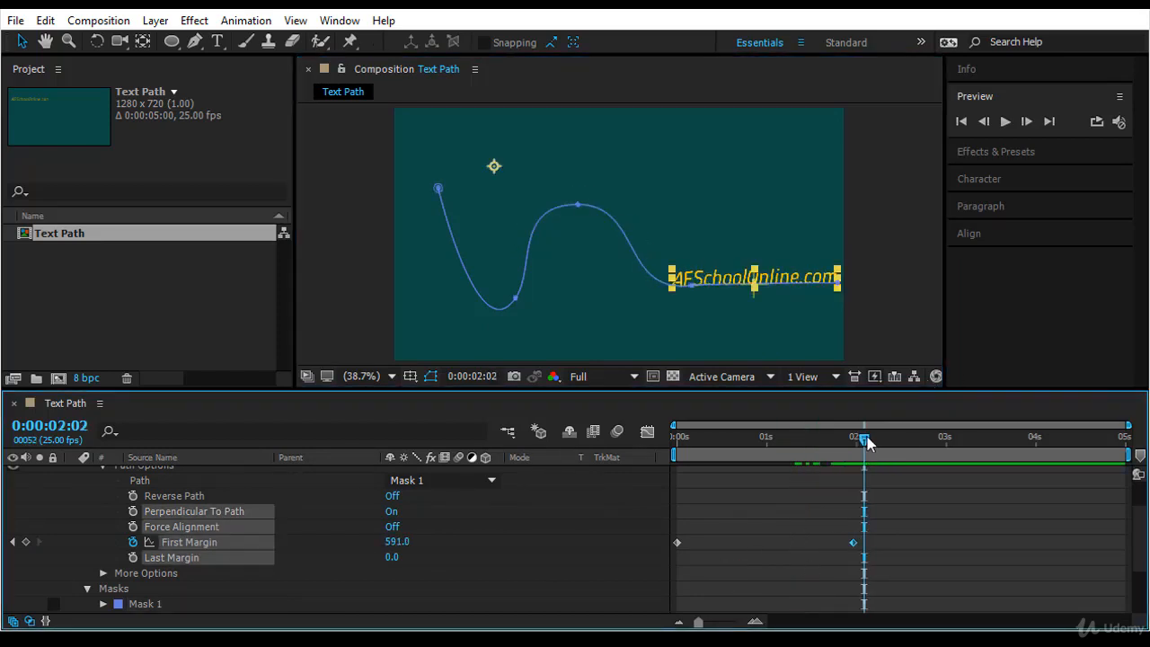
- Set the First Margin keyframe at 0:00:00:00 to -1294 so the text starts outside the frame, and preview the animation
left_click_drag(864, 440, 677, 463)
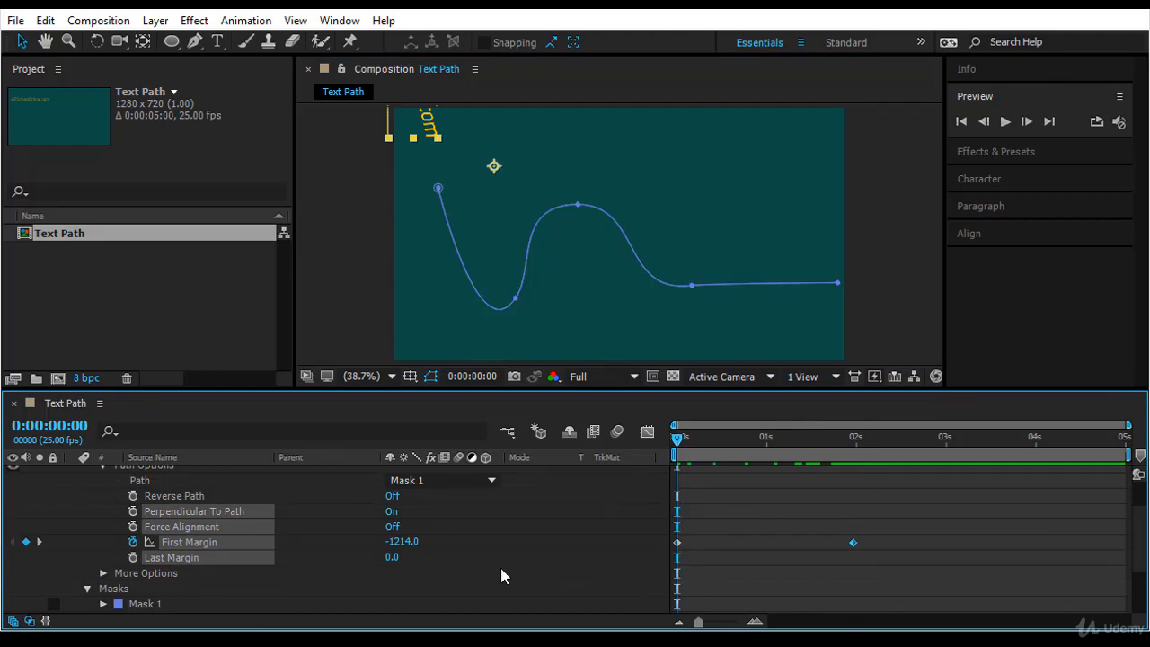
left_click_drag(395, 542, 389, 542)
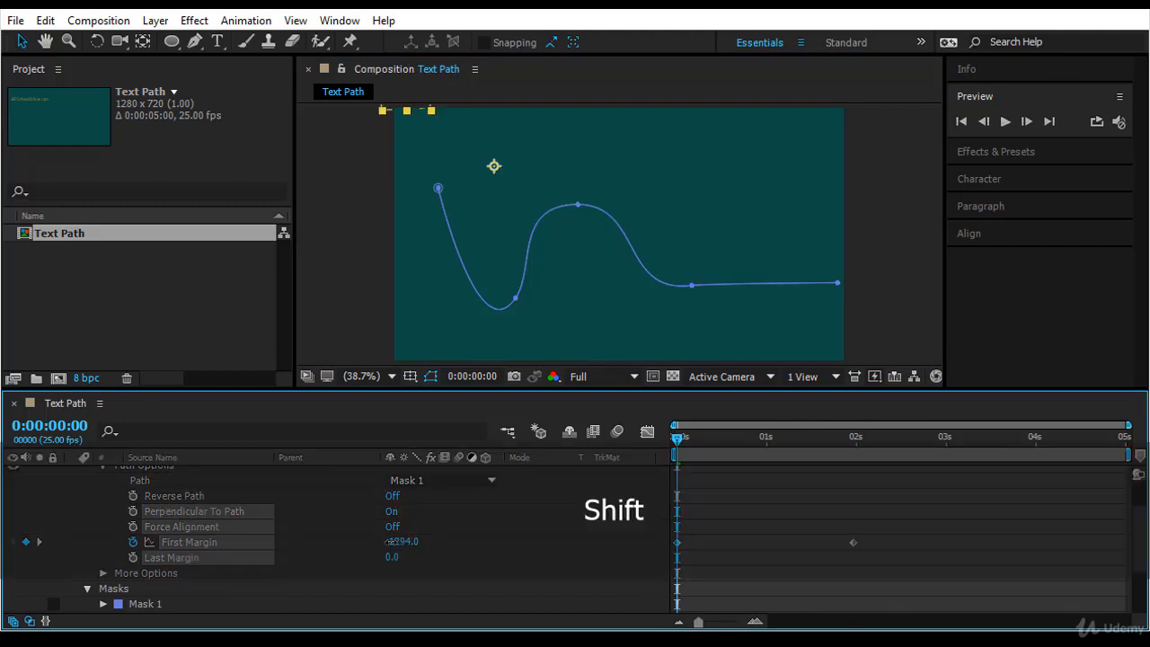
left_click(1004, 120)
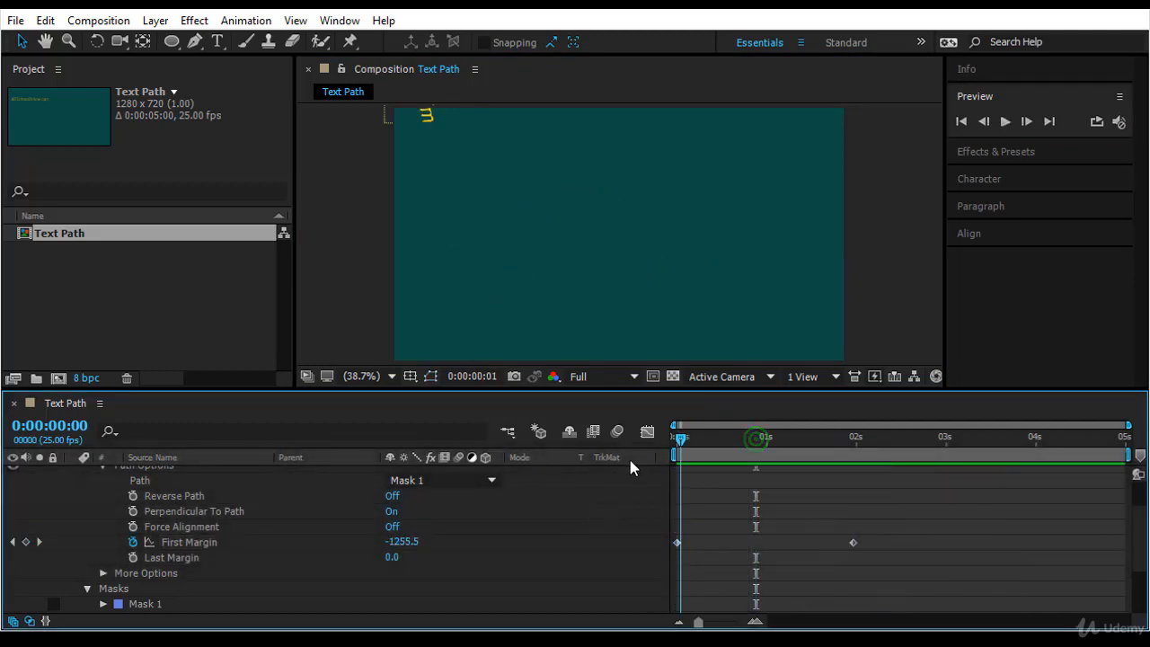
left_click(1004, 120)
left_click(1003, 120)
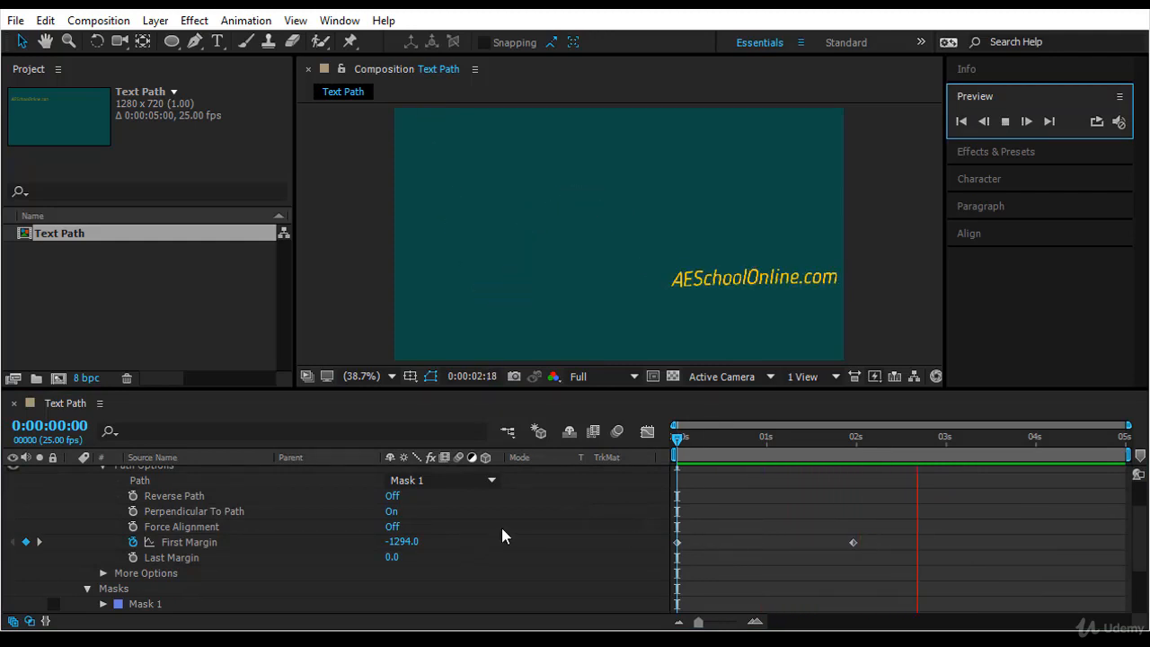
- Delete the Masks group from the AESchoolOnline.com layer and stop the preview at 0:00:00:00
scroll(350, 549, "up", 2)
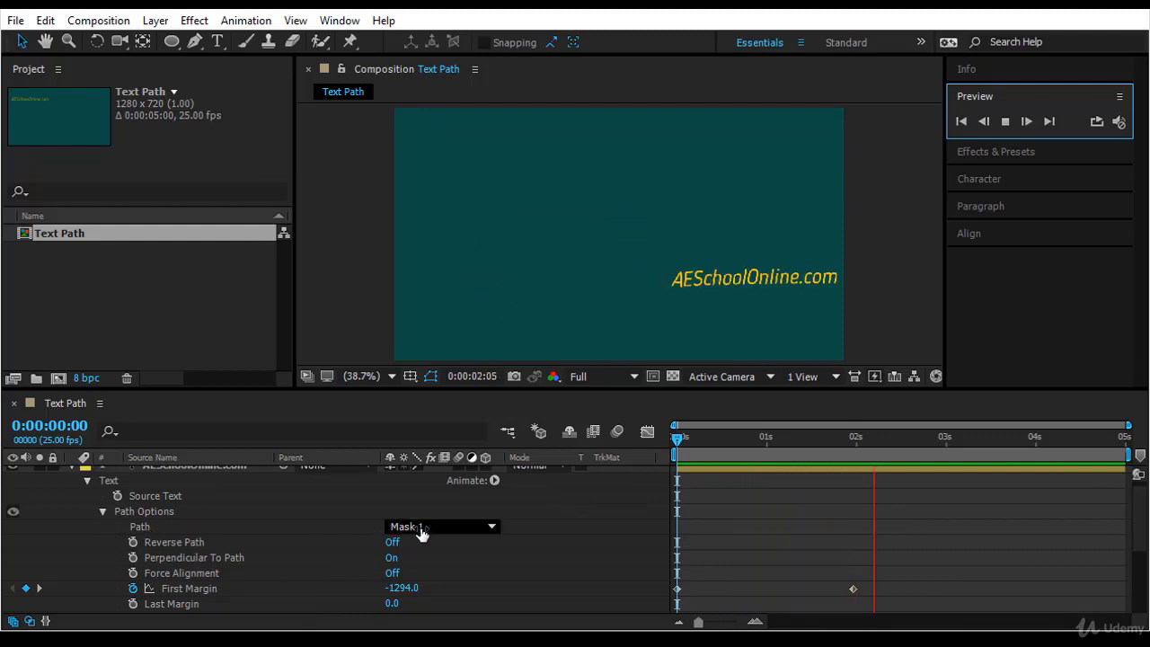
scroll(422, 536, "down", 3)
scroll(421, 533, "up", 4)
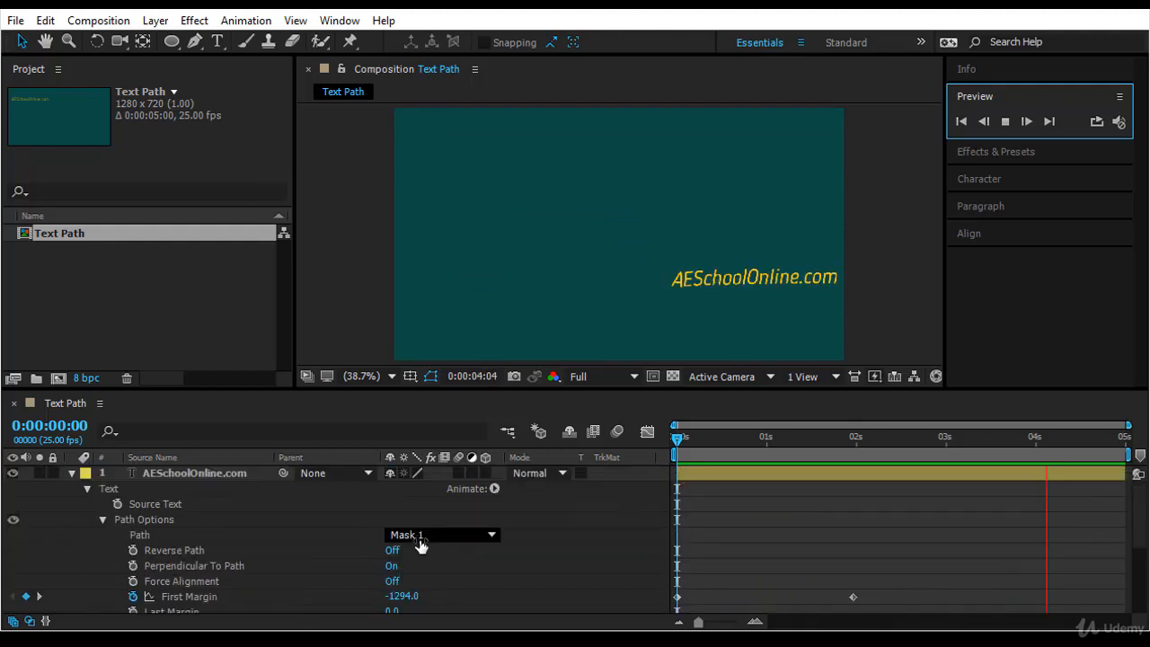
scroll(240, 544, "down", 3)
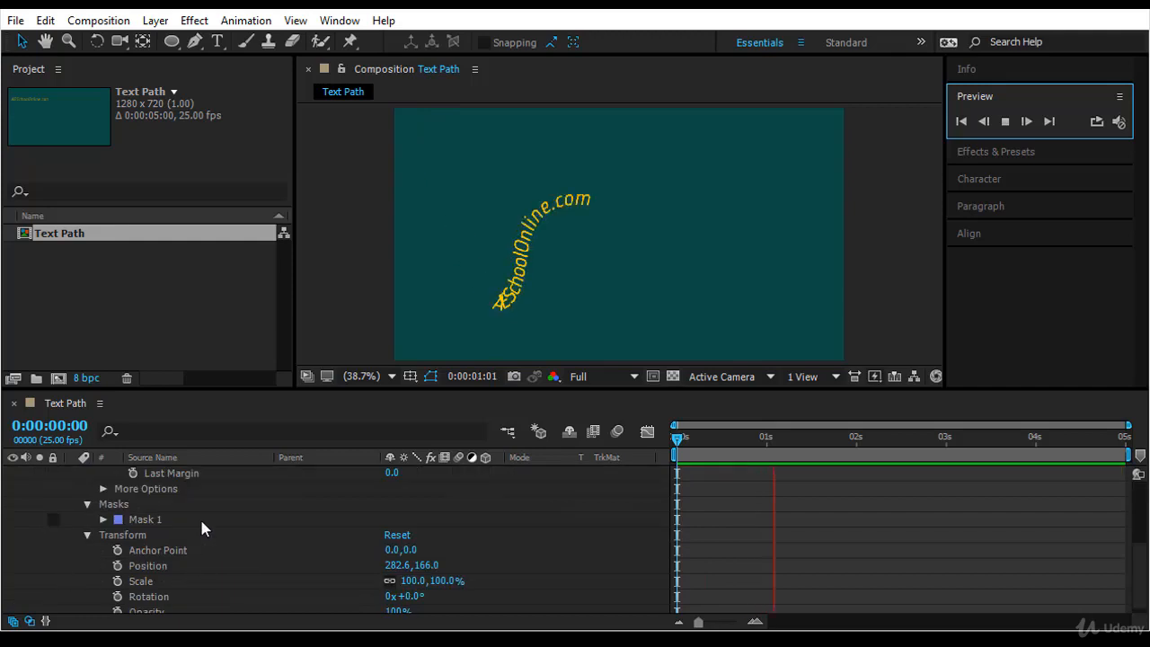
scroll(200, 517, "up", 1)
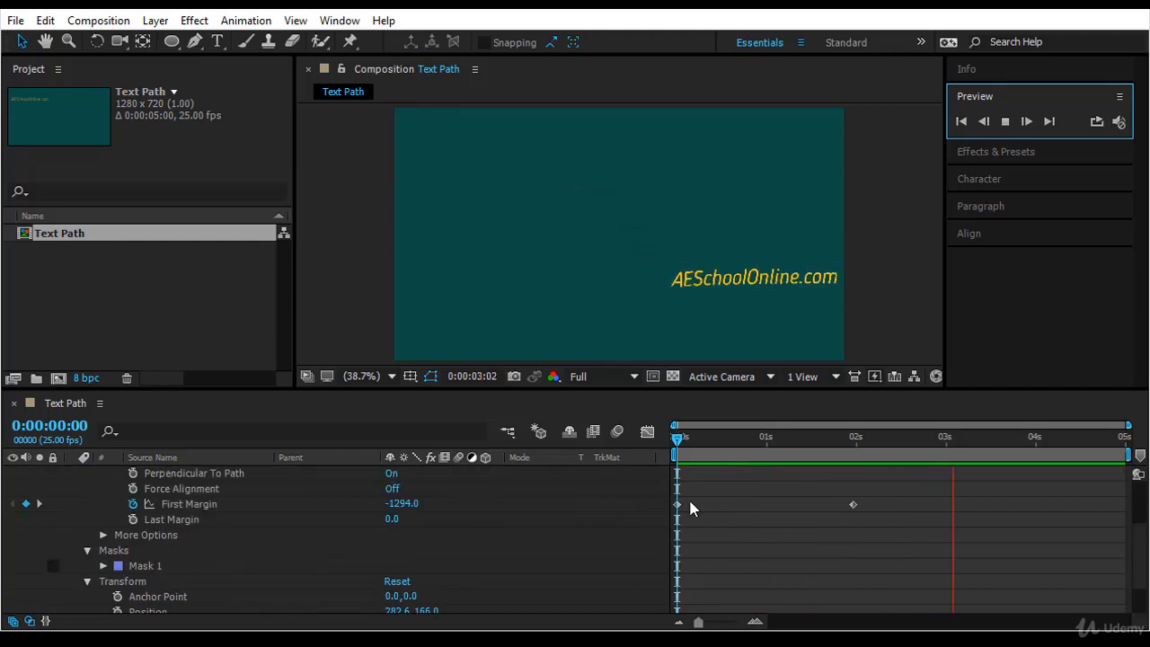
left_click_drag(911, 521, 642, 499)
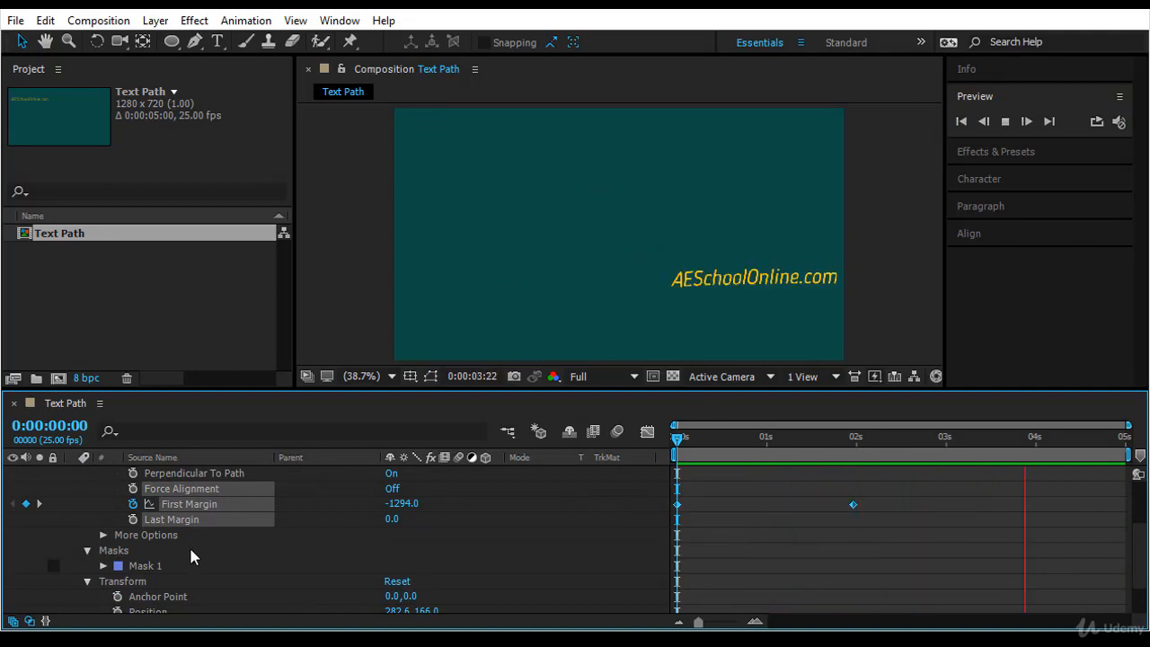
left_click(189, 548)
key("Delete")
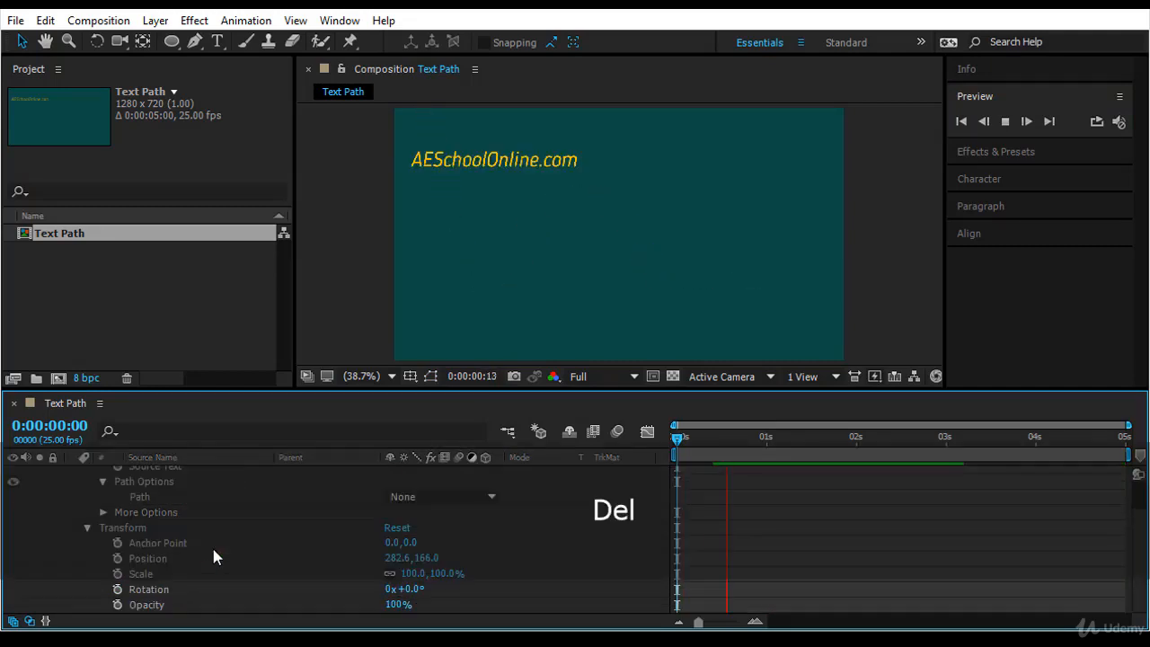
left_click(677, 435)
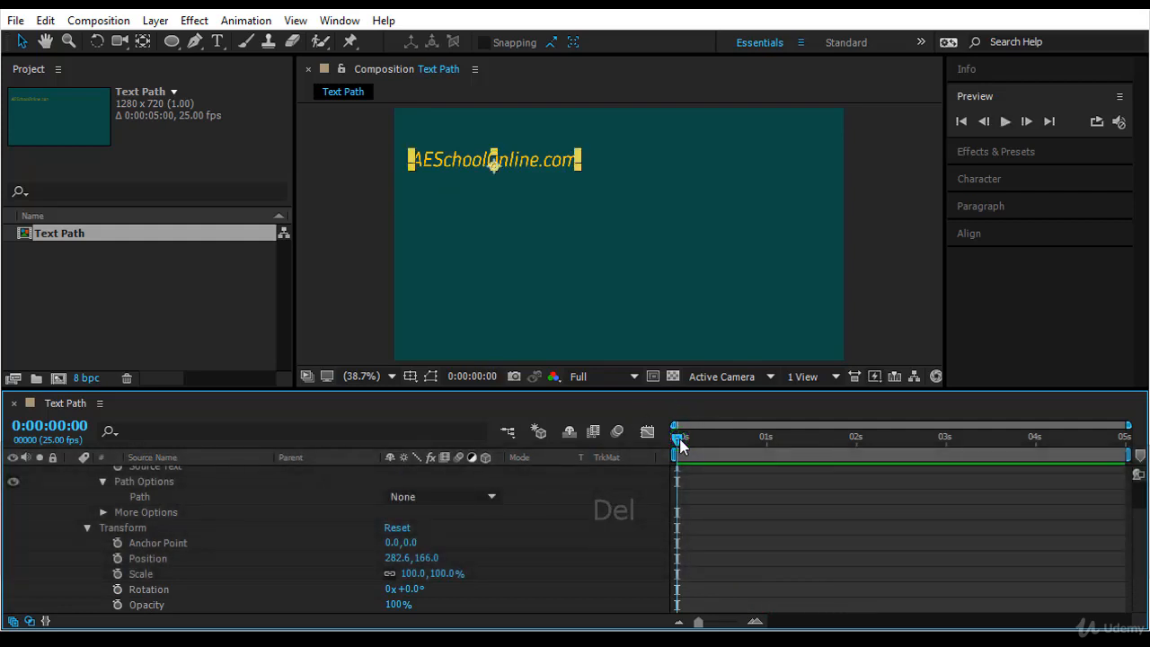
- Draw an open three-point mask path on the text layer with the Pen tool, curving down from below the text into a level line
scroll(227, 532, "up", 2)
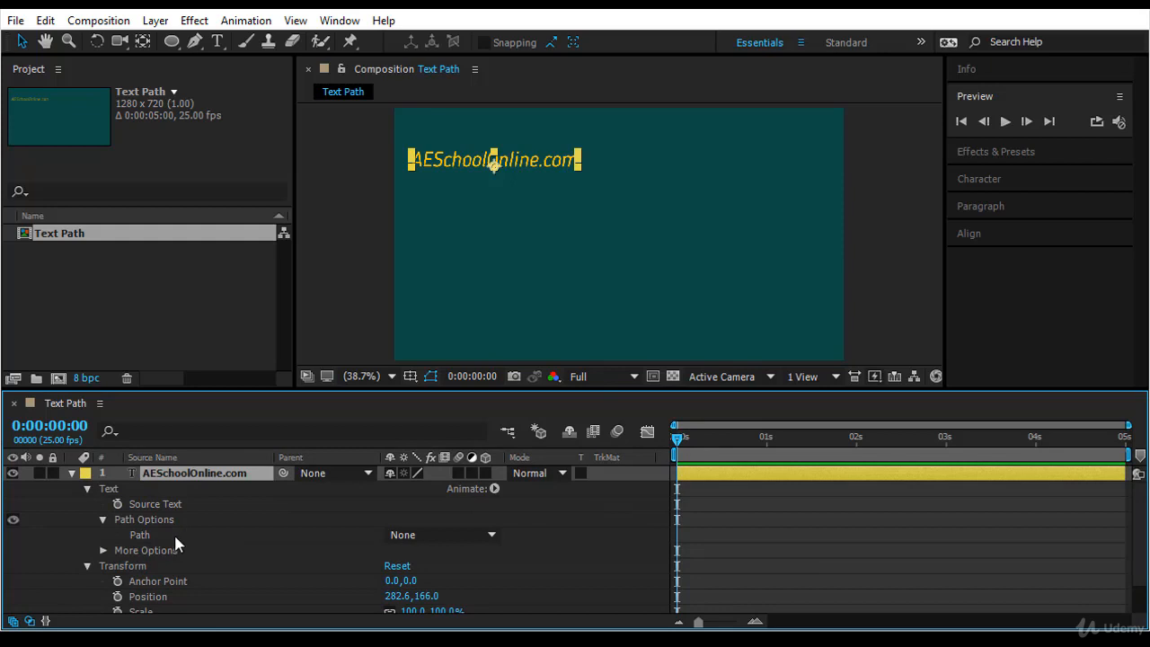
left_click(194, 41)
left_click(424, 193)
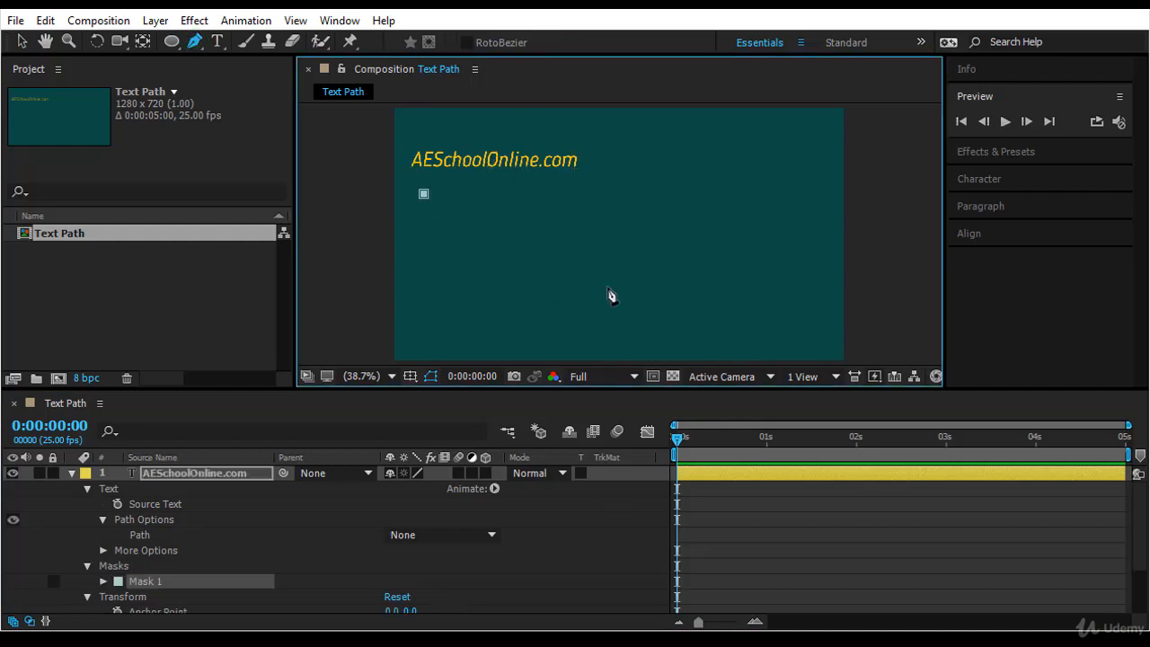
left_click_drag(601, 290, 665, 293)
key("shift")
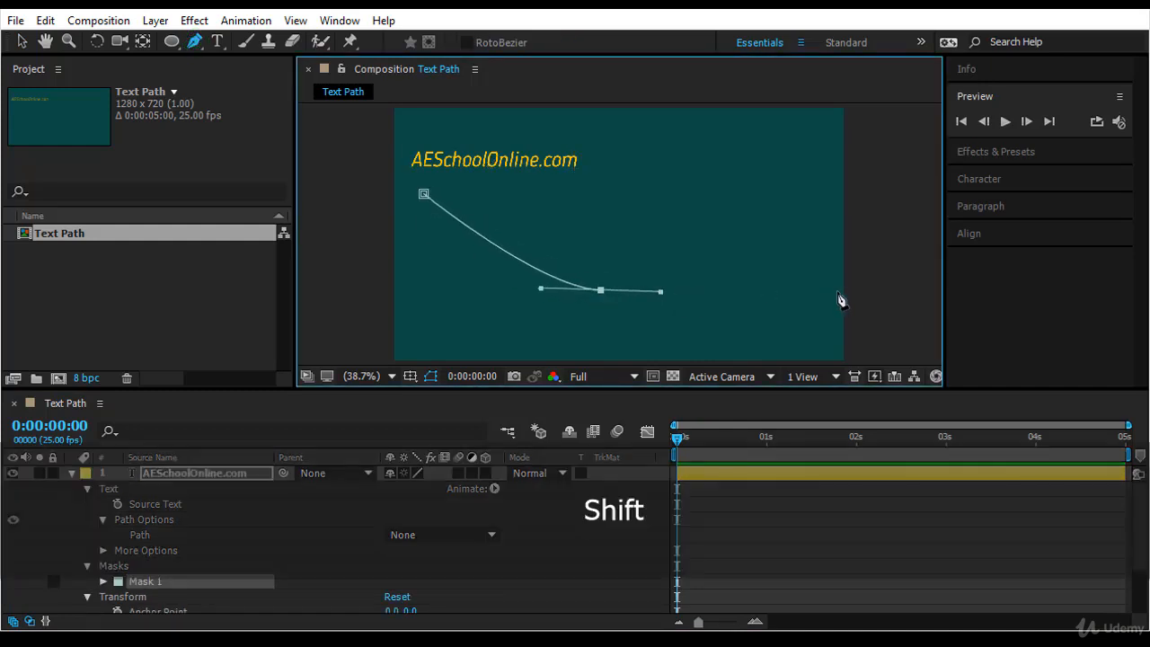
left_click(835, 290, "shift")
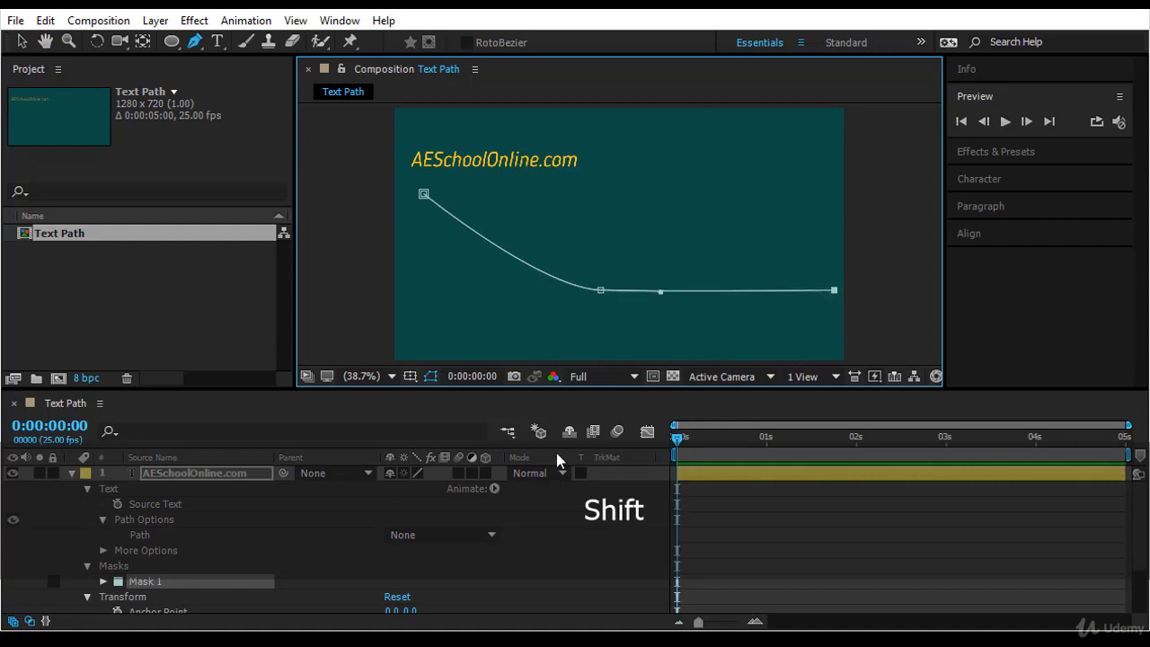
- Set the text's Path option to Mask 1 and turn Force Alignment on
left_click(459, 535)
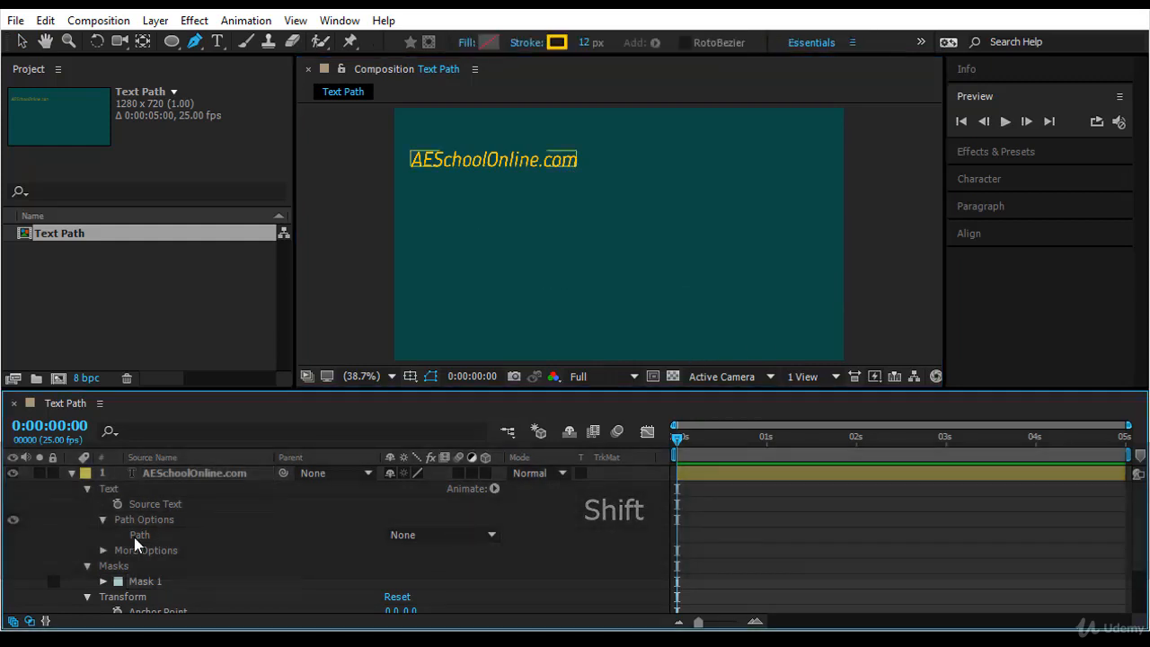
left_click(444, 535)
left_click(449, 580)
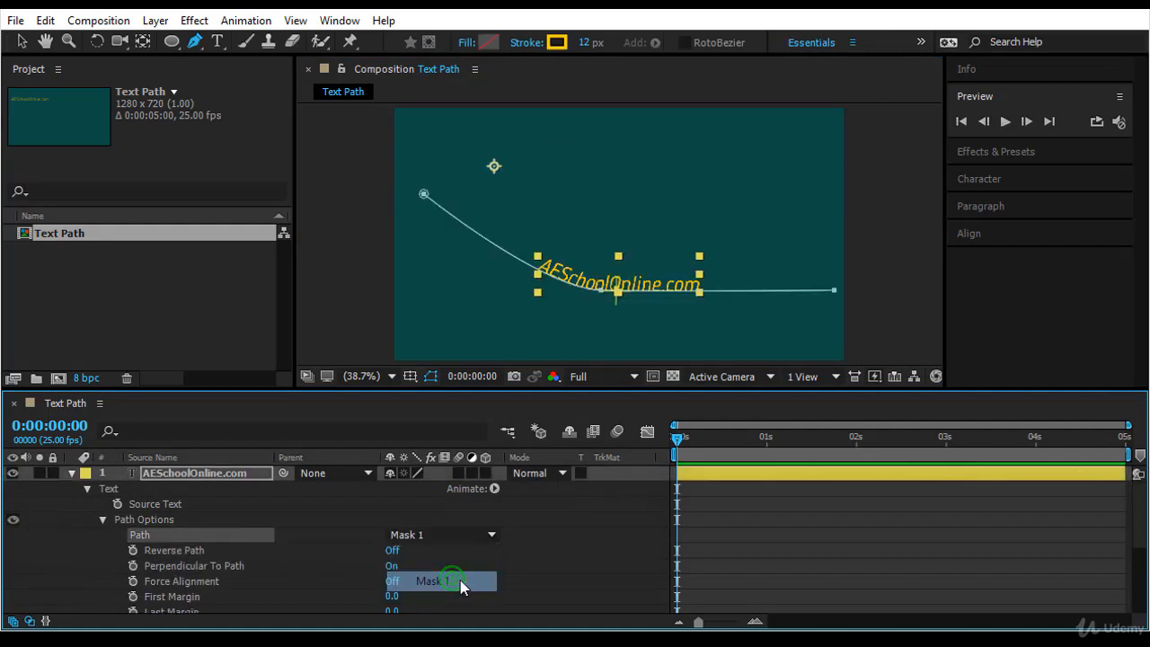
scroll(214, 536, "down", 1)
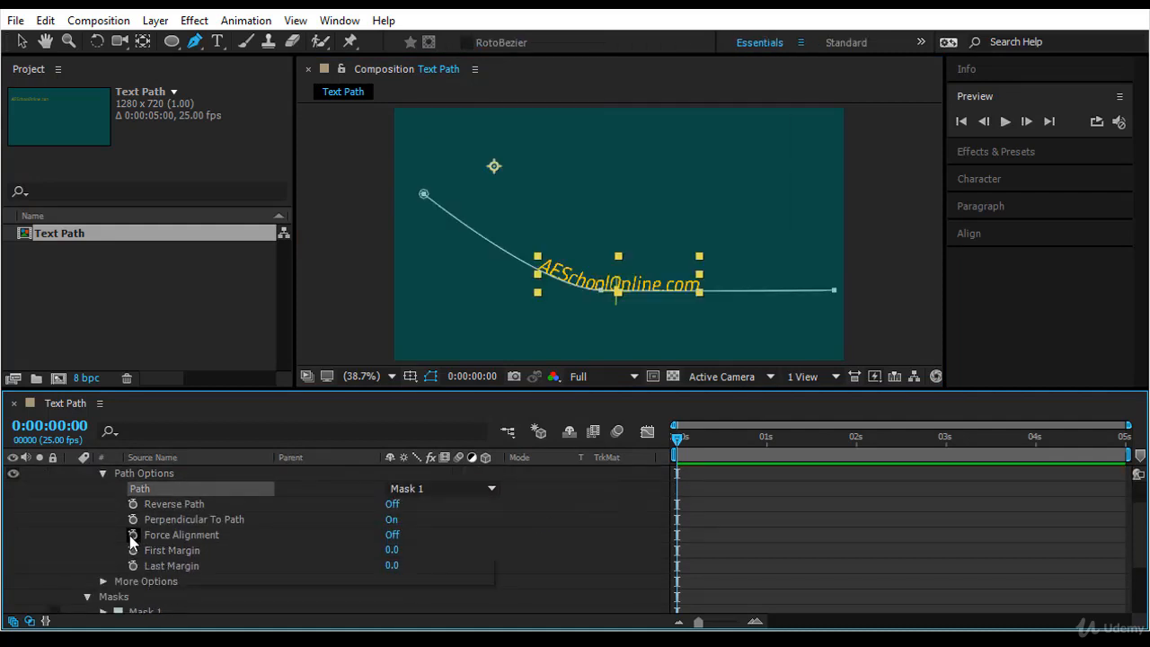
left_click(392, 537)
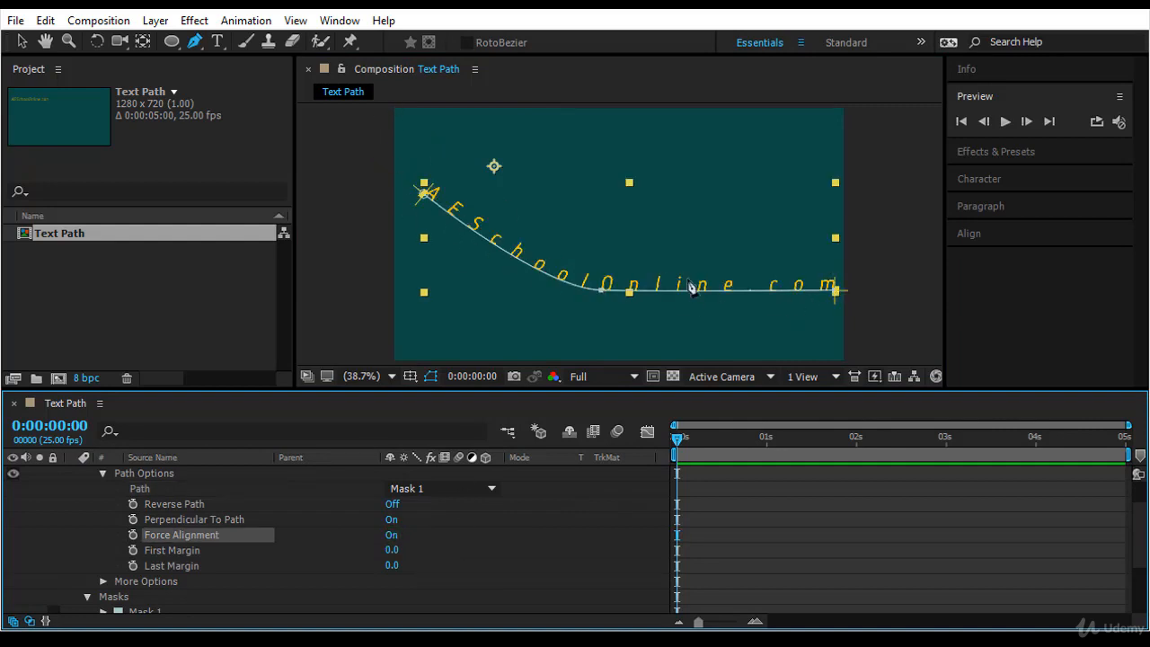
- Keyframe First Margin at 0 and Last Margin at -1209 at 0:00:00:00, bunching the letters at the path's start
left_click(134, 549)
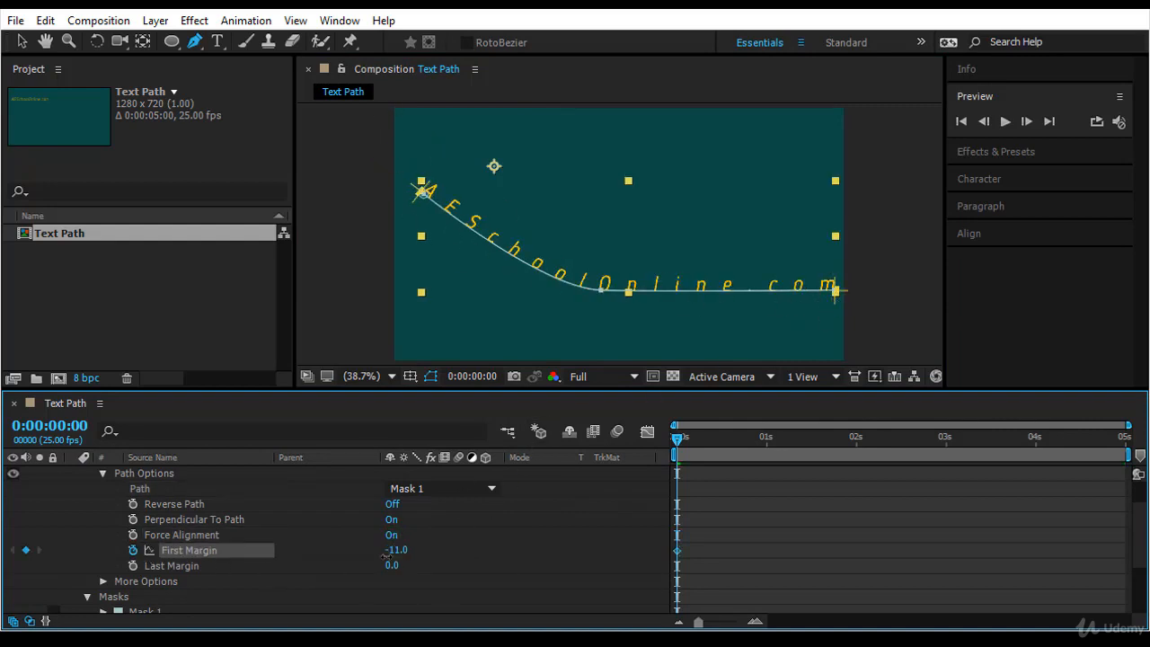
key("ctrl+z")
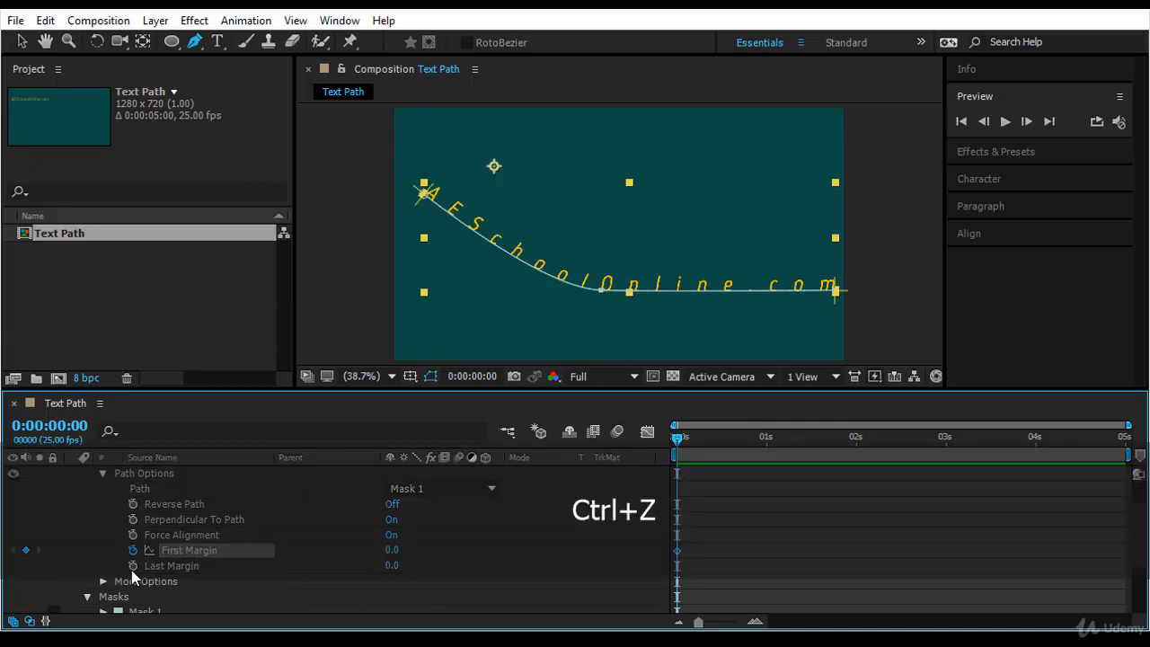
left_click(133, 565)
left_click(393, 565)
left_click_drag(393, 565, 238, 582)
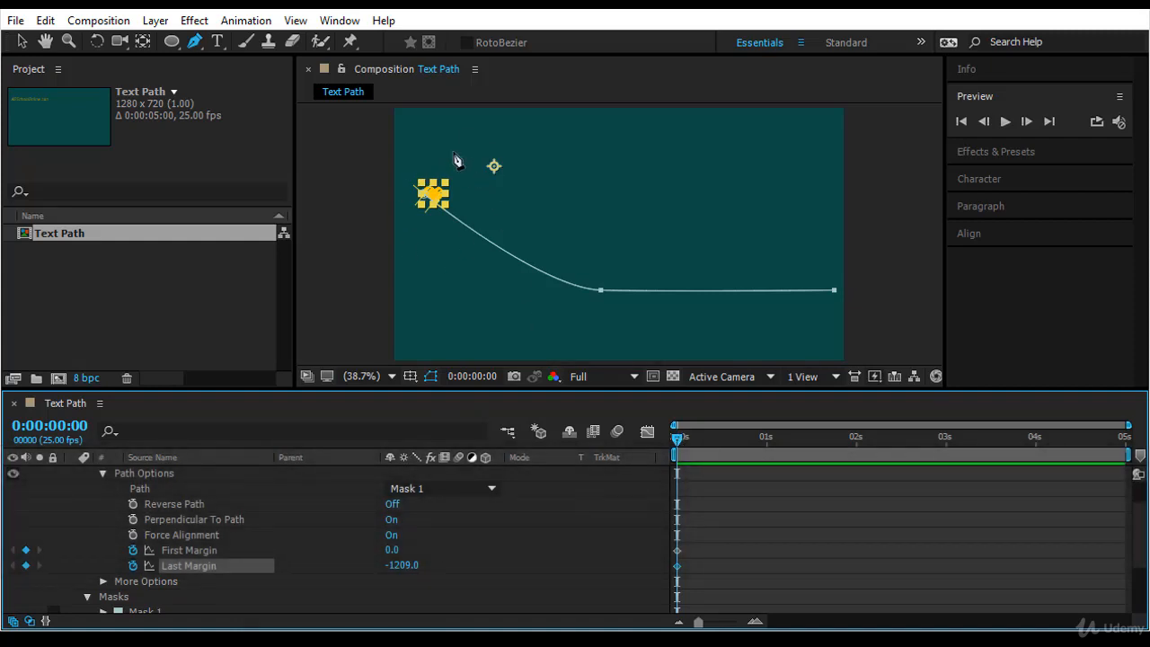
- Add keyframes at 0:00:02:00 with Last Margin -4 and First Margin 710, gathering the text at the path's end
left_click_drag(694, 448, 858, 456)
left_click_drag(405, 573, 572, 570)
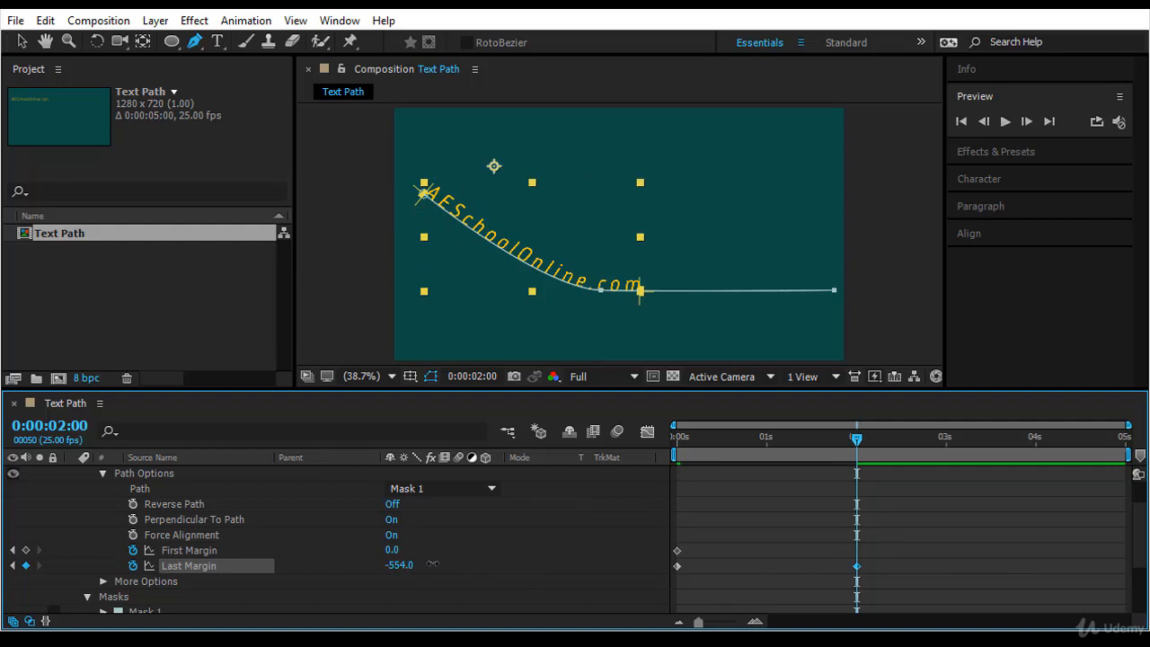
left_click_drag(432, 564, 460, 564, "shift")
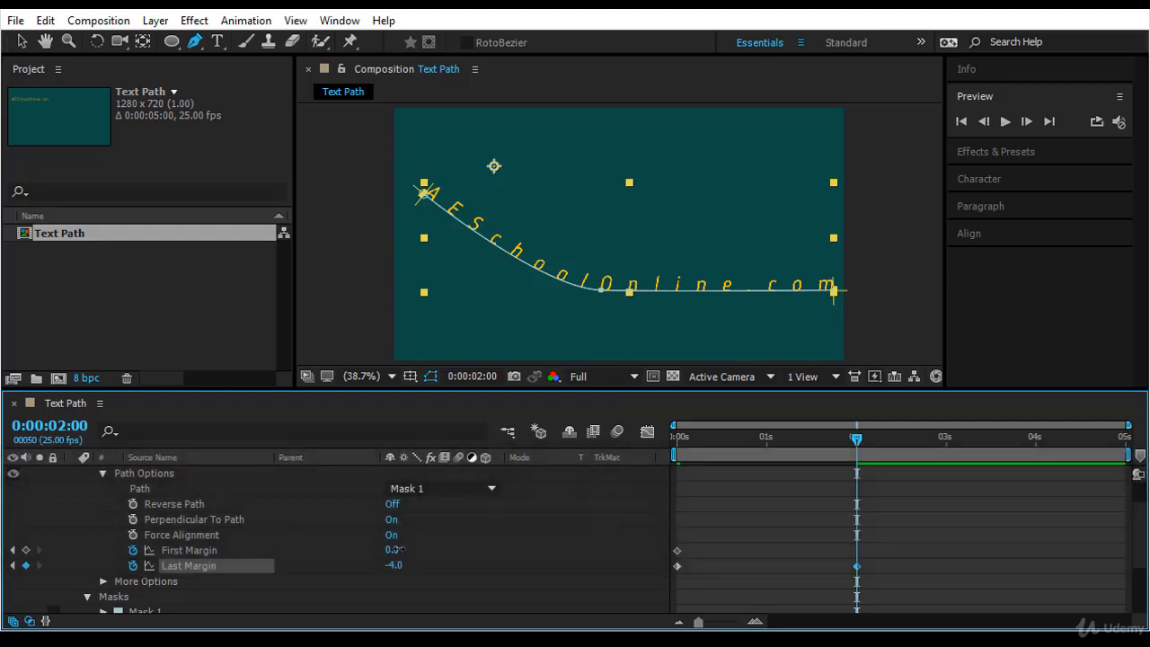
left_click_drag(392, 553, 473, 565)
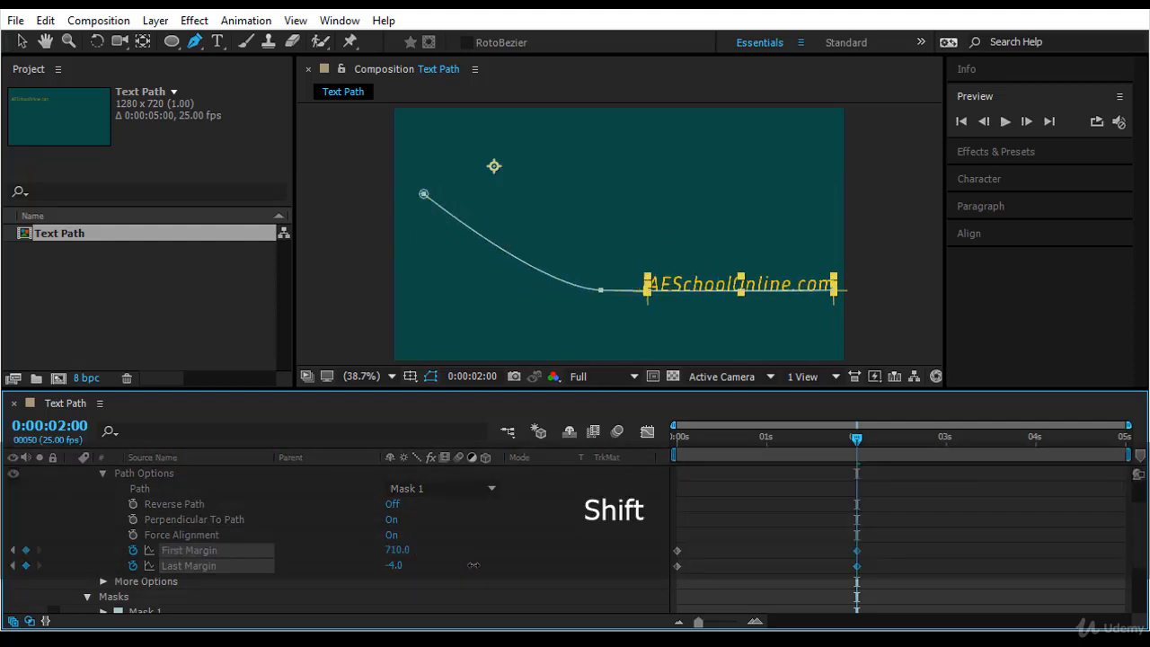
- Preview the margin animation from the start and shift the second First Margin keyframe slightly past the two-second mark
left_click_drag(855, 437, 625, 453)
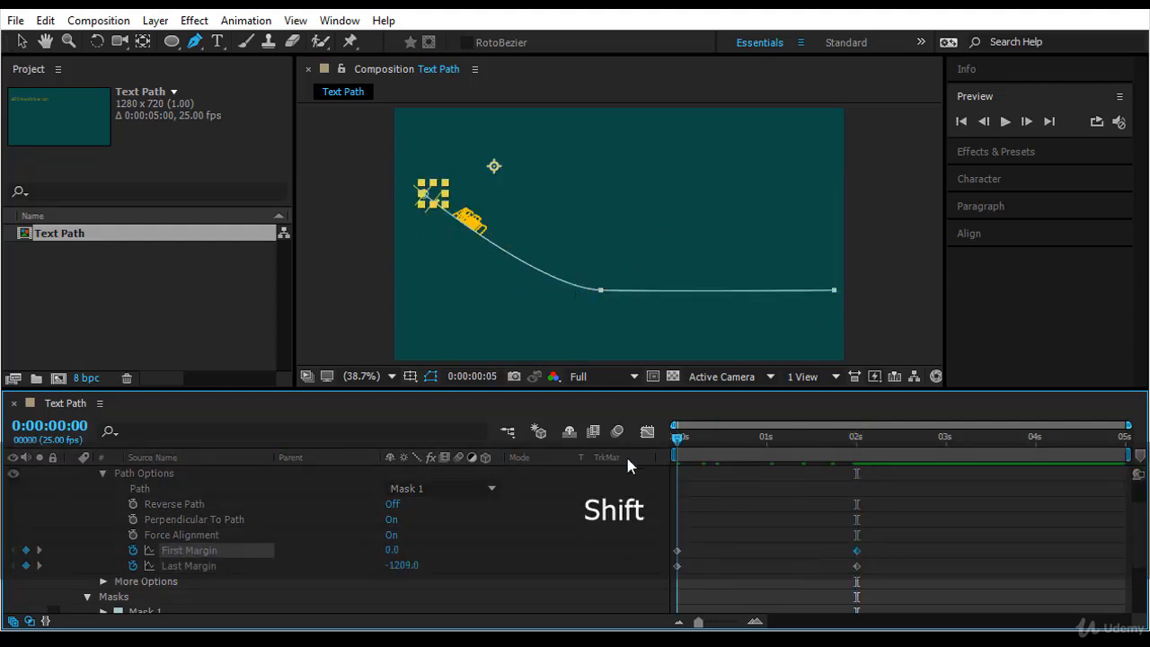
left_click(799, 519)
left_click(1005, 120)
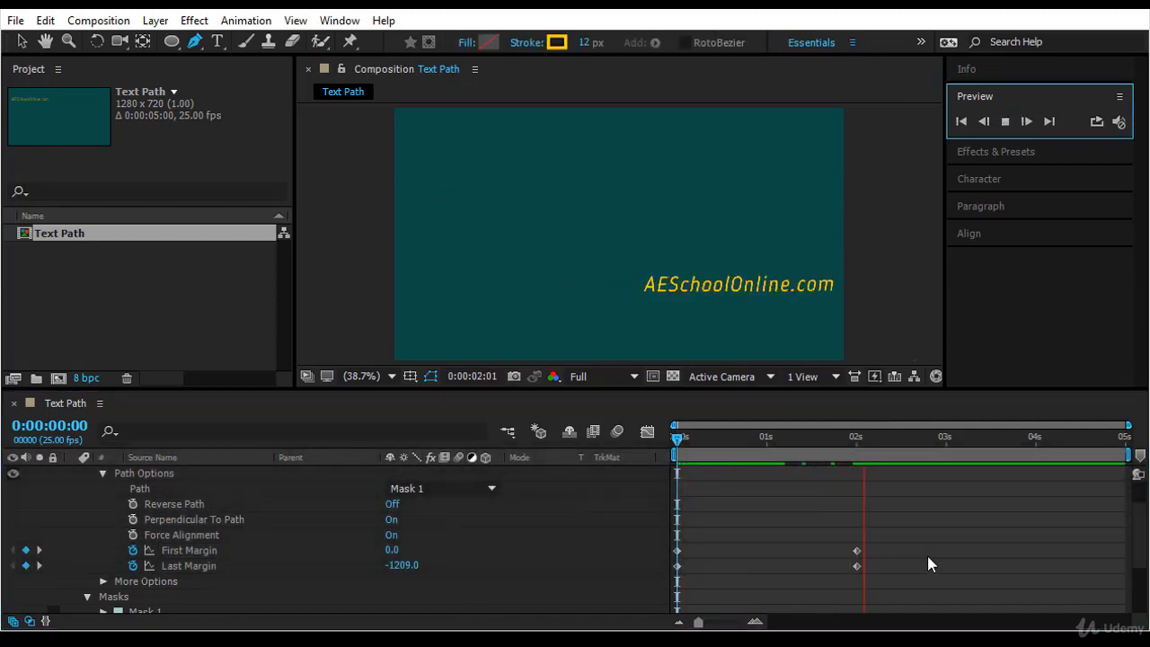
left_click_drag(856, 550, 891, 551)
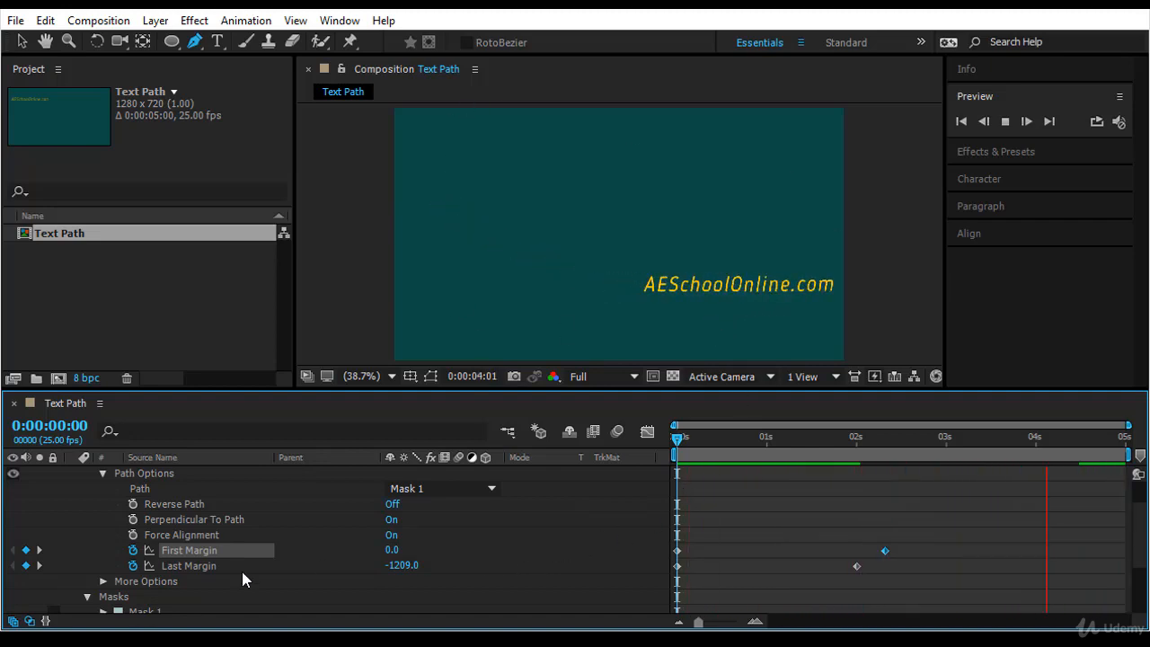
- Remove the three-point path from the text layer by deleting its Masks group
scroll(241, 568, "down", 3)
left_click(148, 549)
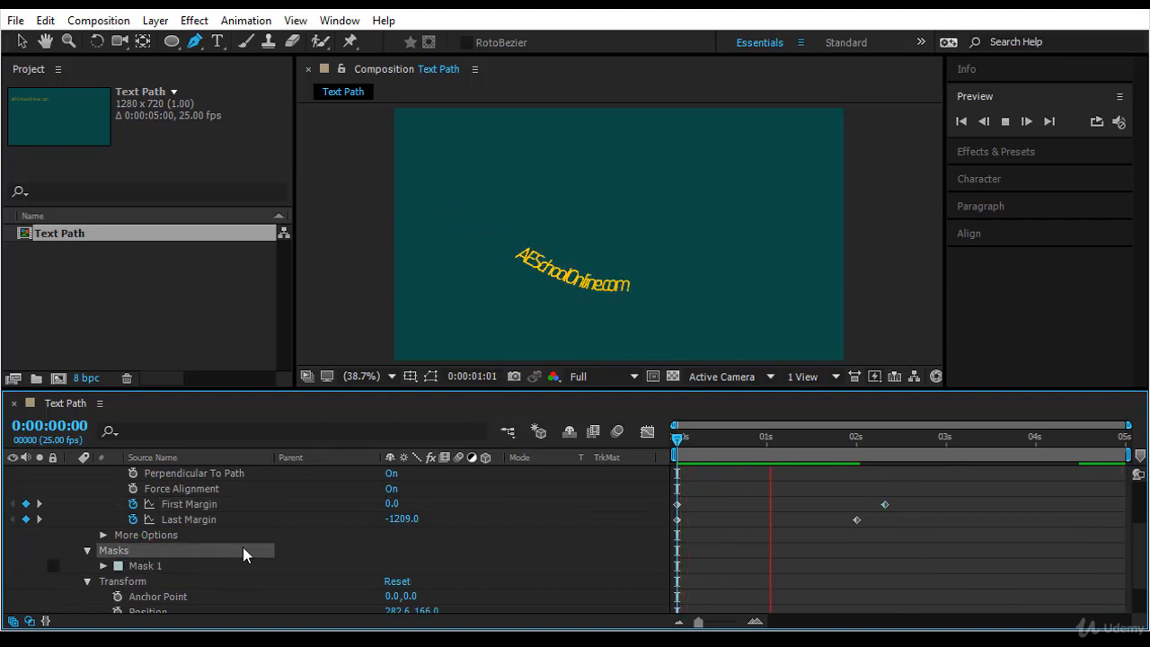
key("Delete")
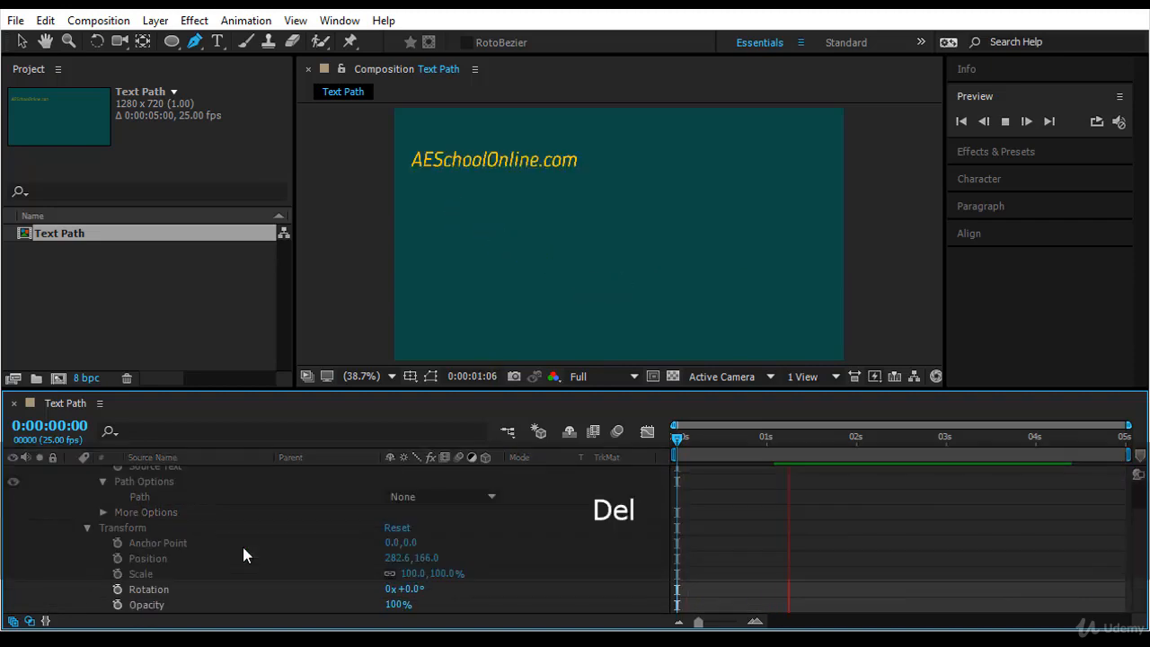
- Draw a circular mask on the text layer near the middle of the composition and set its mask mode to None
left_click(472, 162)
left_click(168, 41)
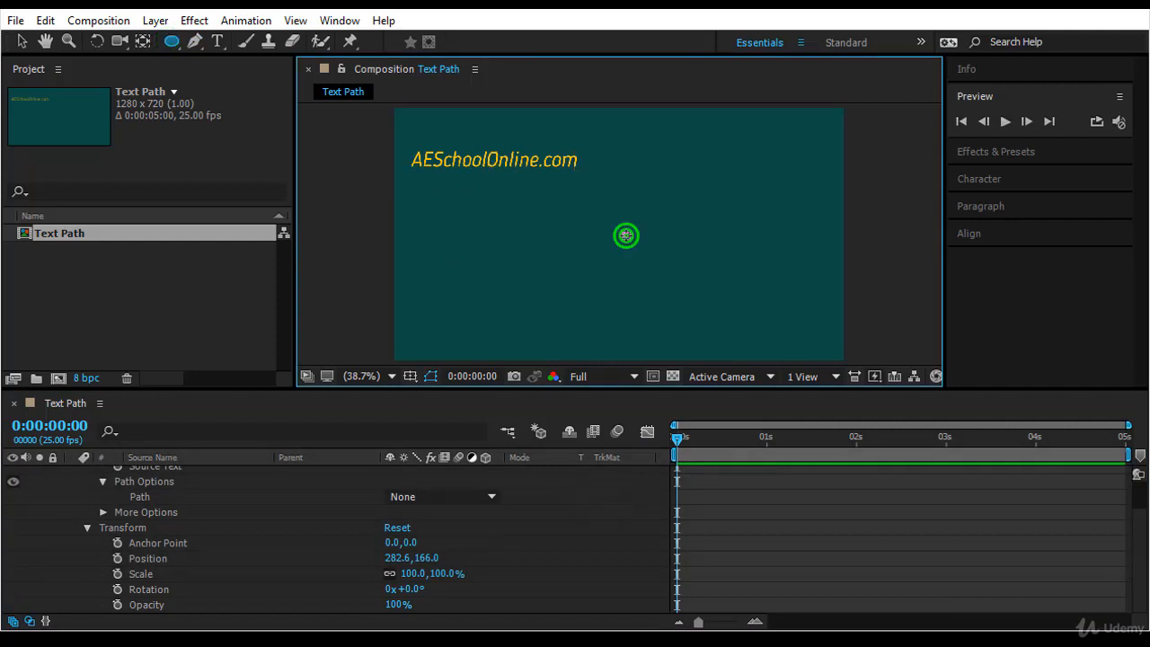
left_click_drag(623, 235, 710, 289)
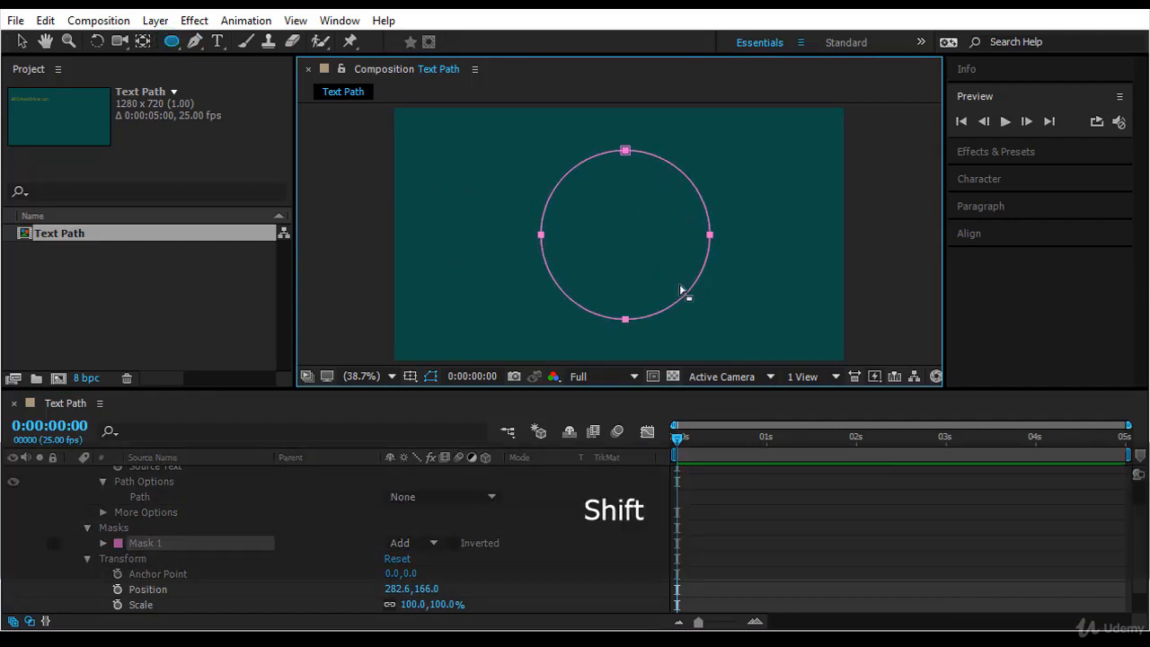
left_click(407, 543)
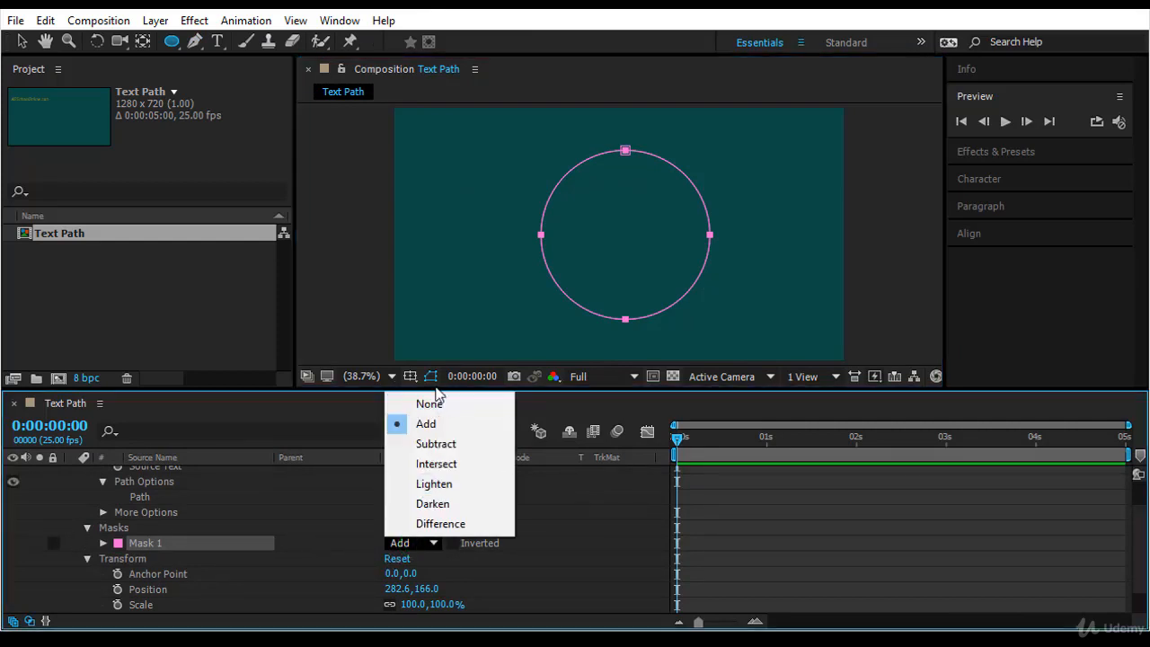
left_click(435, 403)
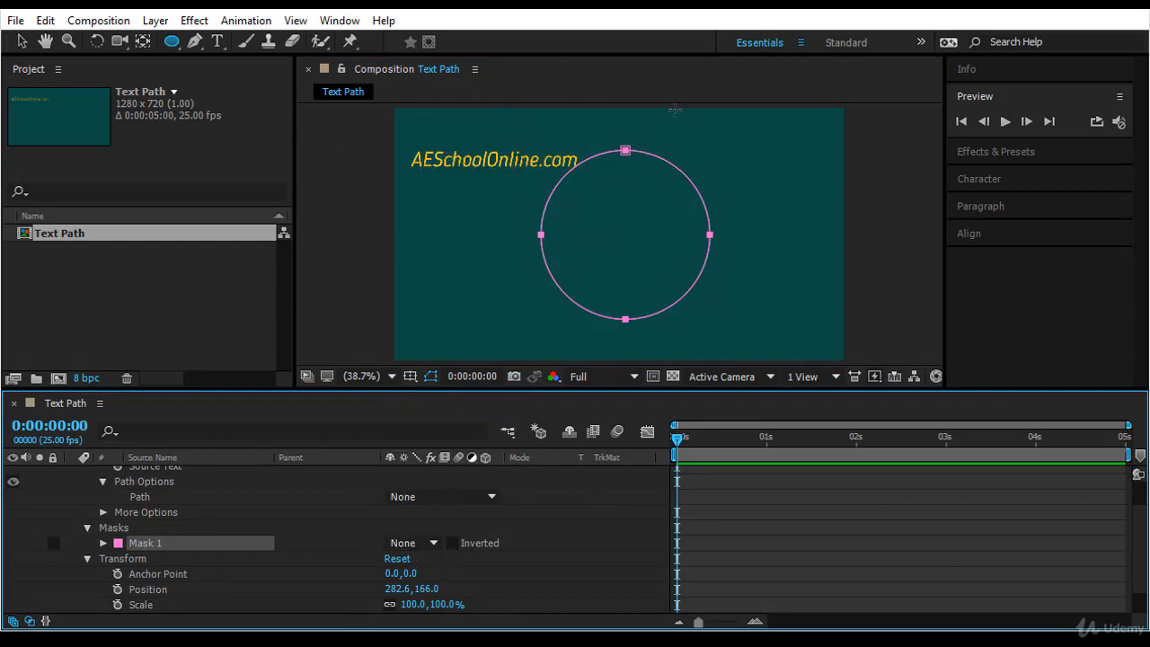
- Assign Mask 1 as the text's path and turn on Reverse Path so the letters run outside the circle
scroll(291, 549, "up", 2)
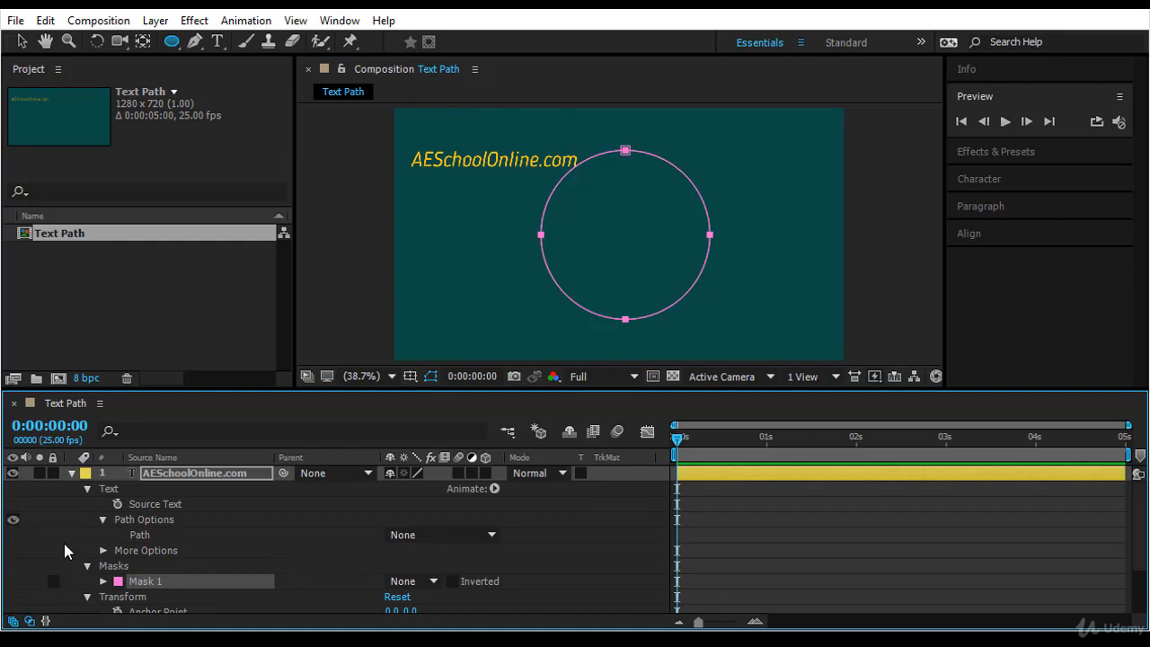
left_click(398, 536)
left_click(455, 580)
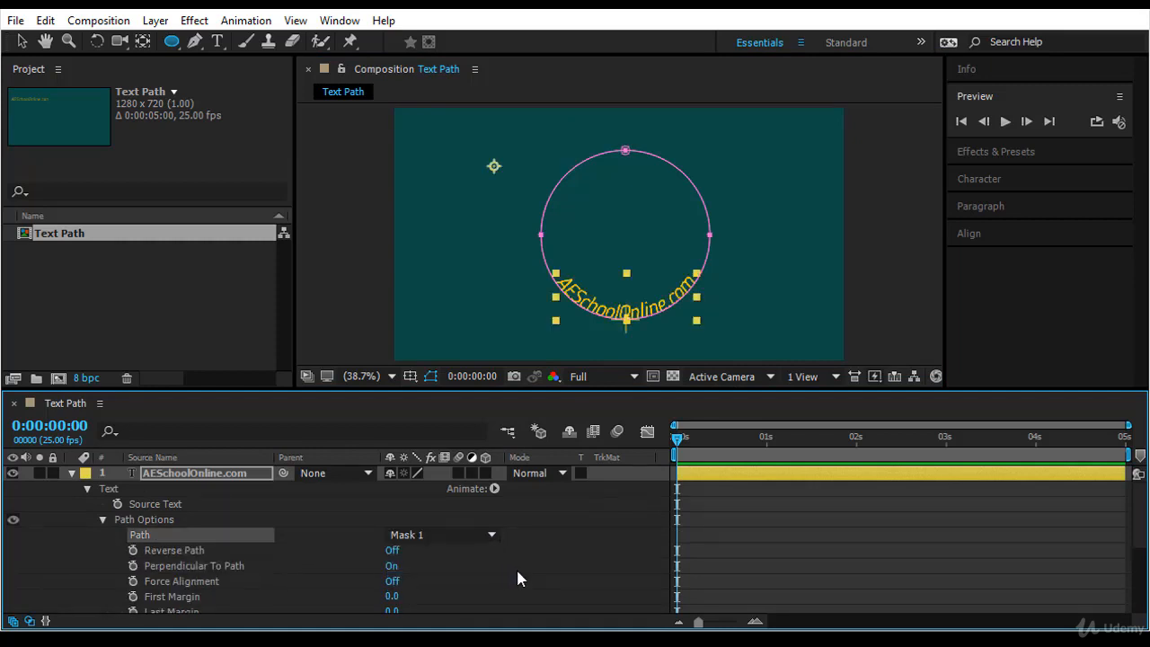
left_click_drag(680, 438, 649, 444)
left_click(393, 551)
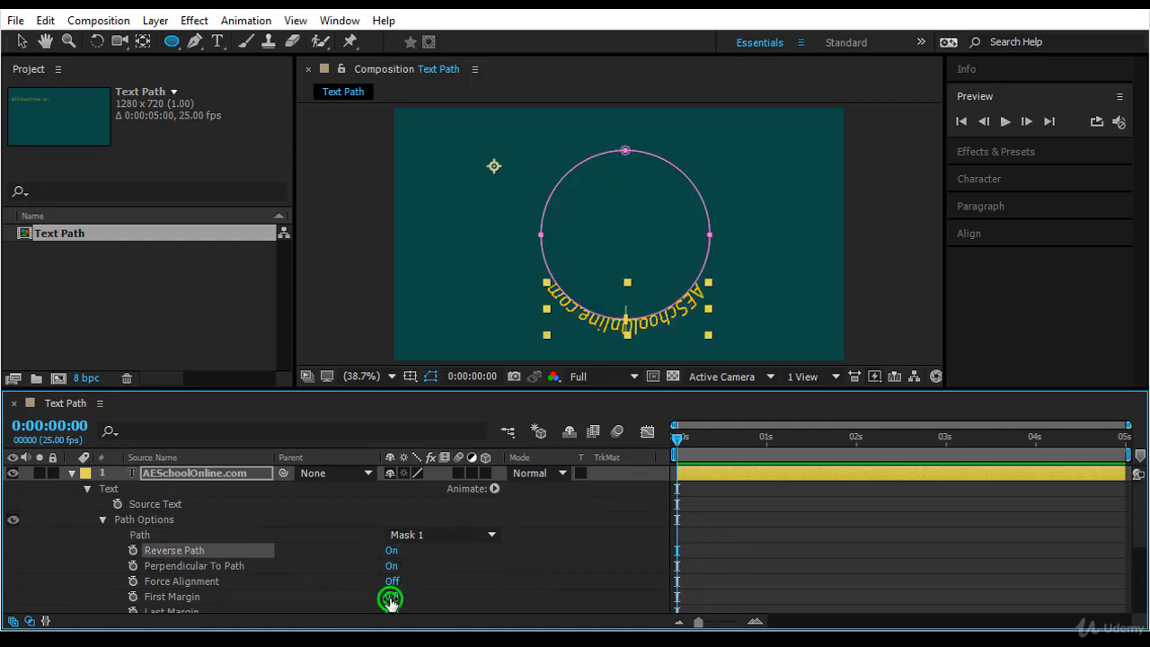
- Keyframe First Margin at 984 at 0:00:00:00 and 2274 at 0:00:02:00 to move the text around the circle
left_click_drag(390, 600, 1055, 560)
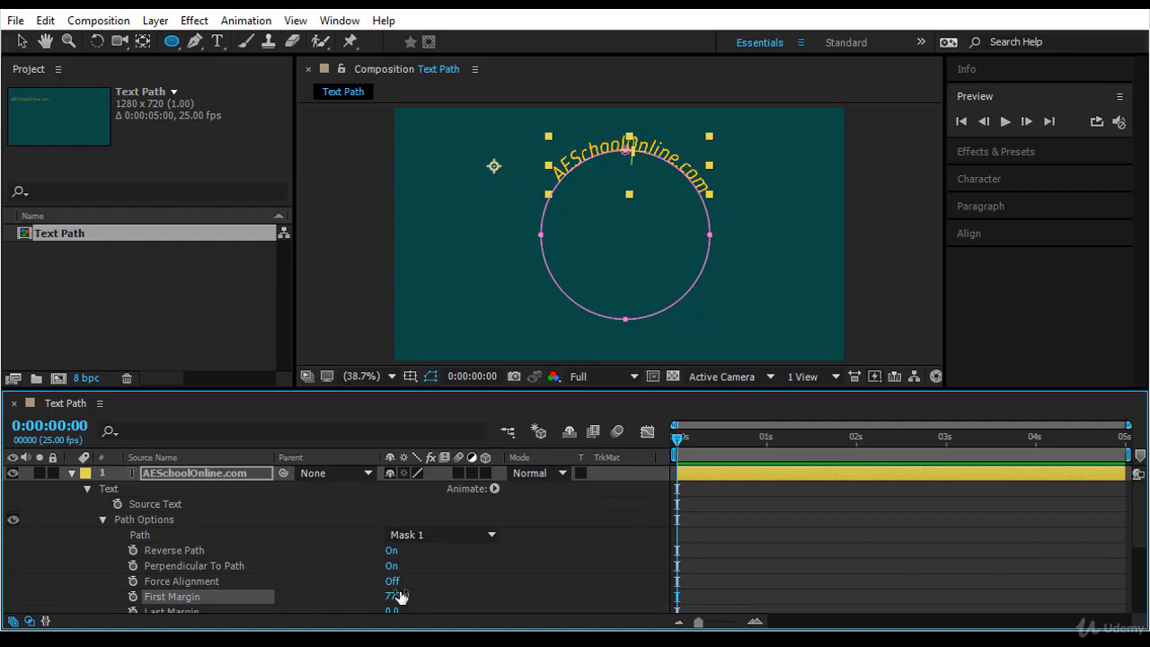
left_click_drag(395, 599, 580, 595)
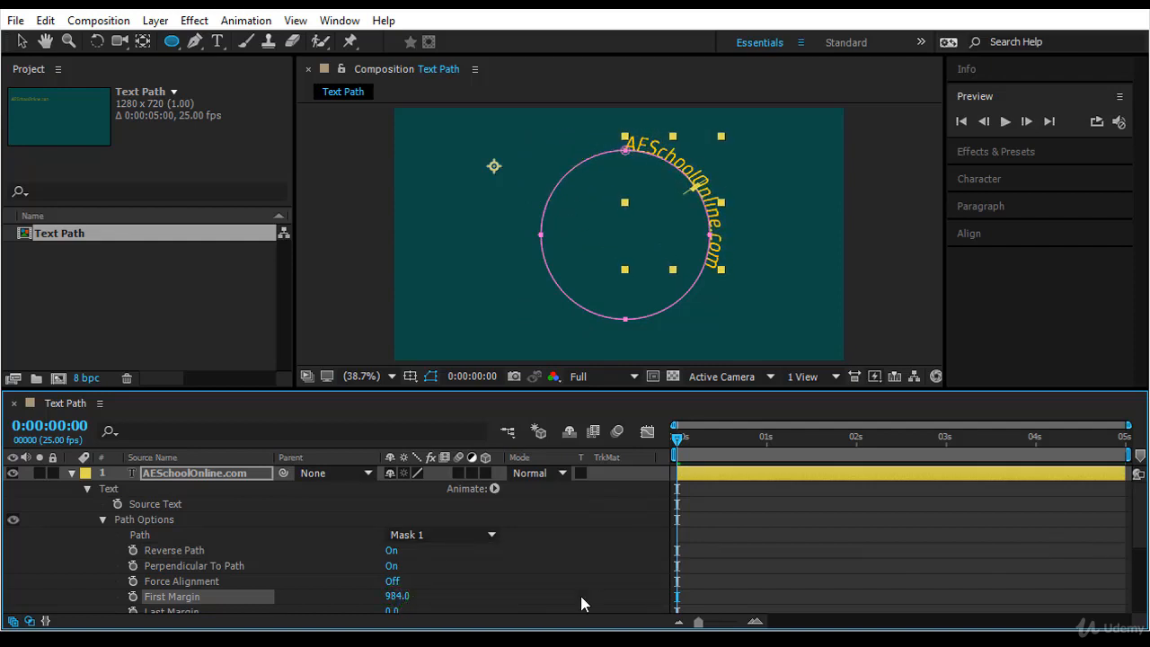
left_click(133, 596)
left_click_drag(686, 447, 855, 467)
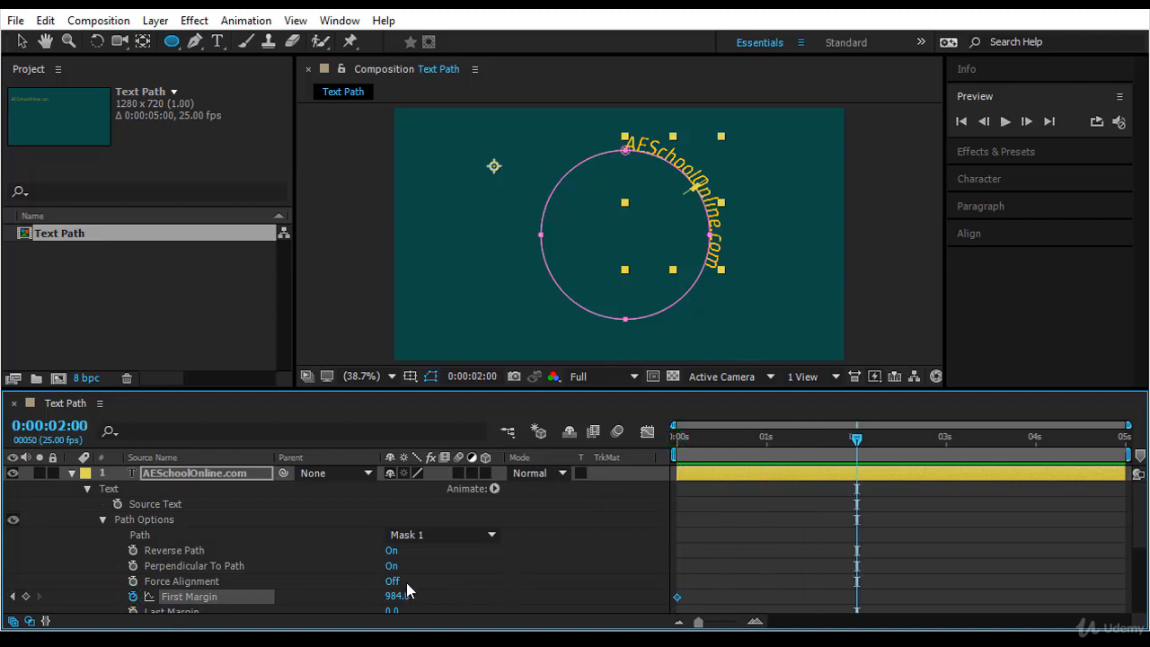
left_click_drag(397, 595, 508, 592)
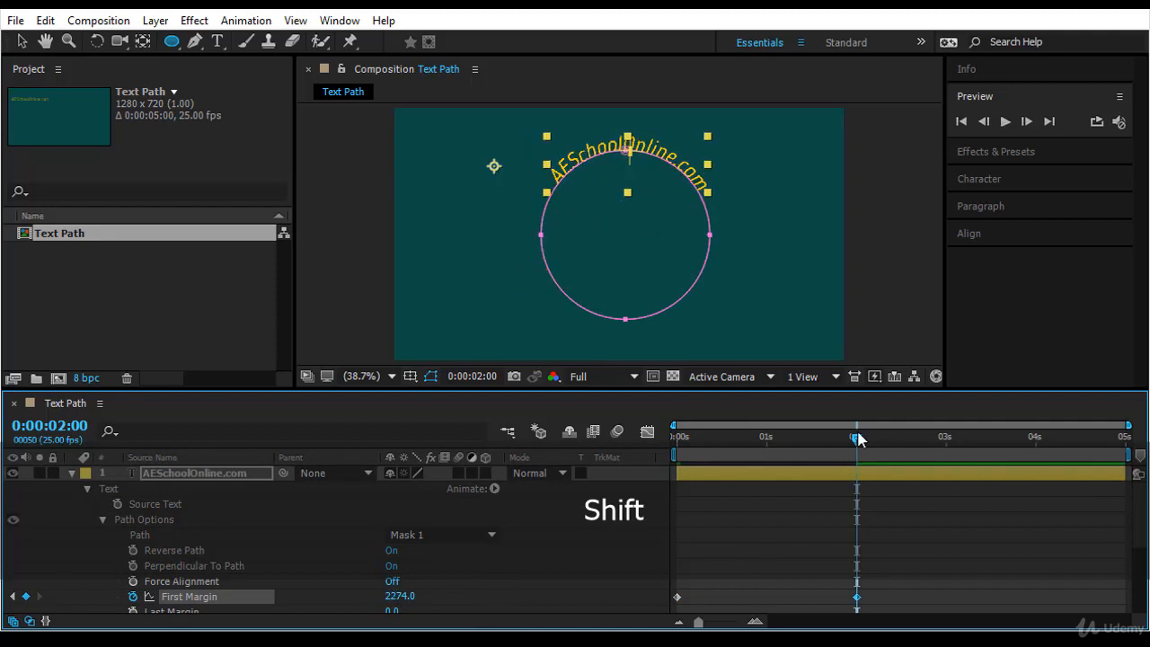
- Keyframe the text layer's Opacity at 0% at 0:00:00:00 and 100% at 0:00:00:03
key("Home")
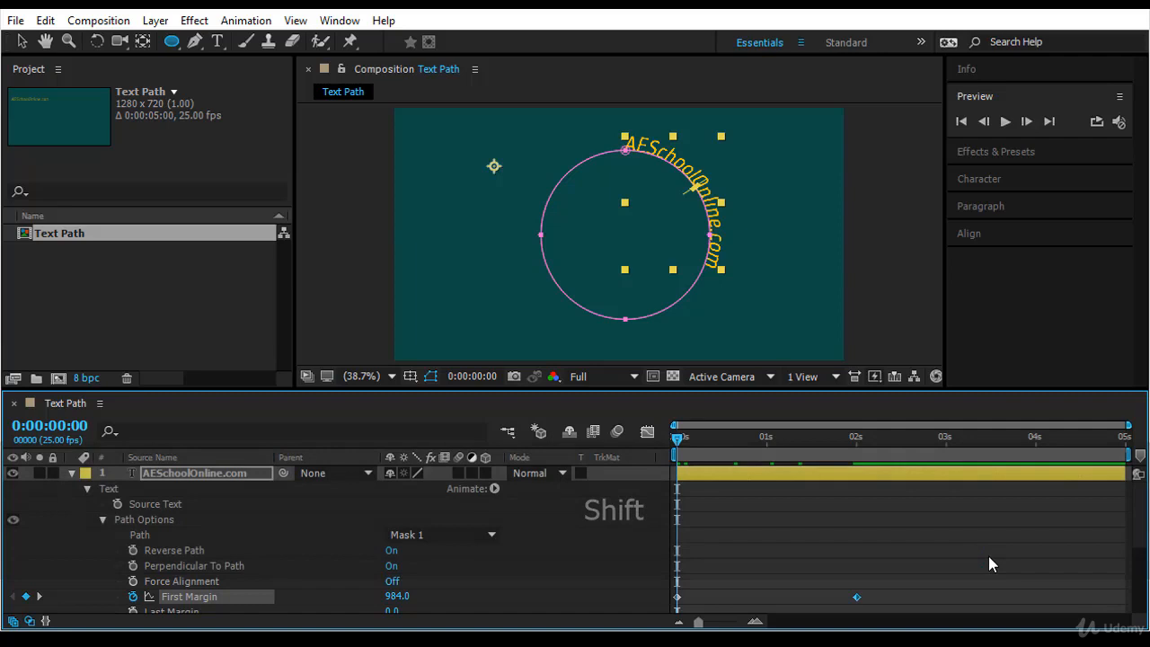
left_click(987, 556)
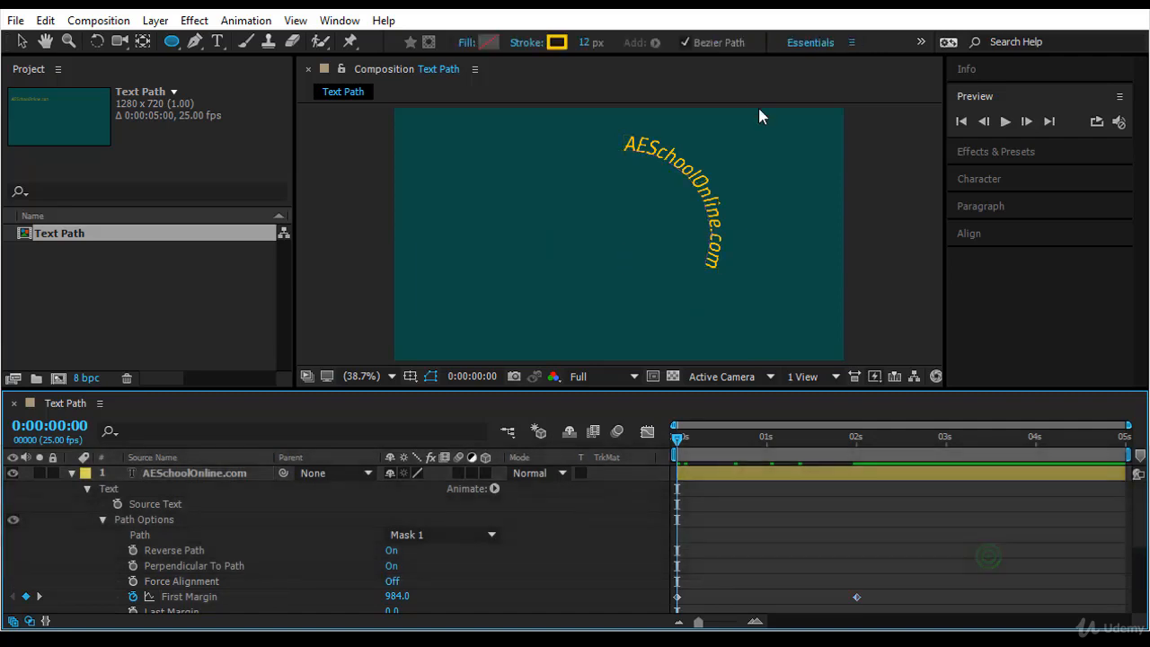
left_click(166, 474)
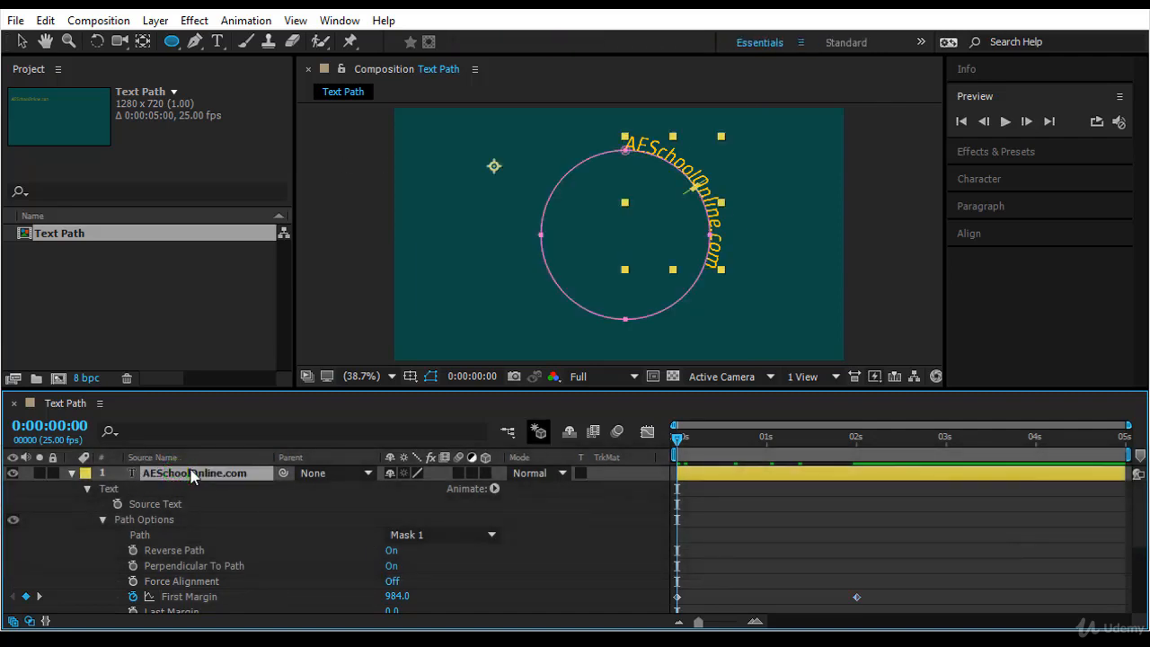
key("t")
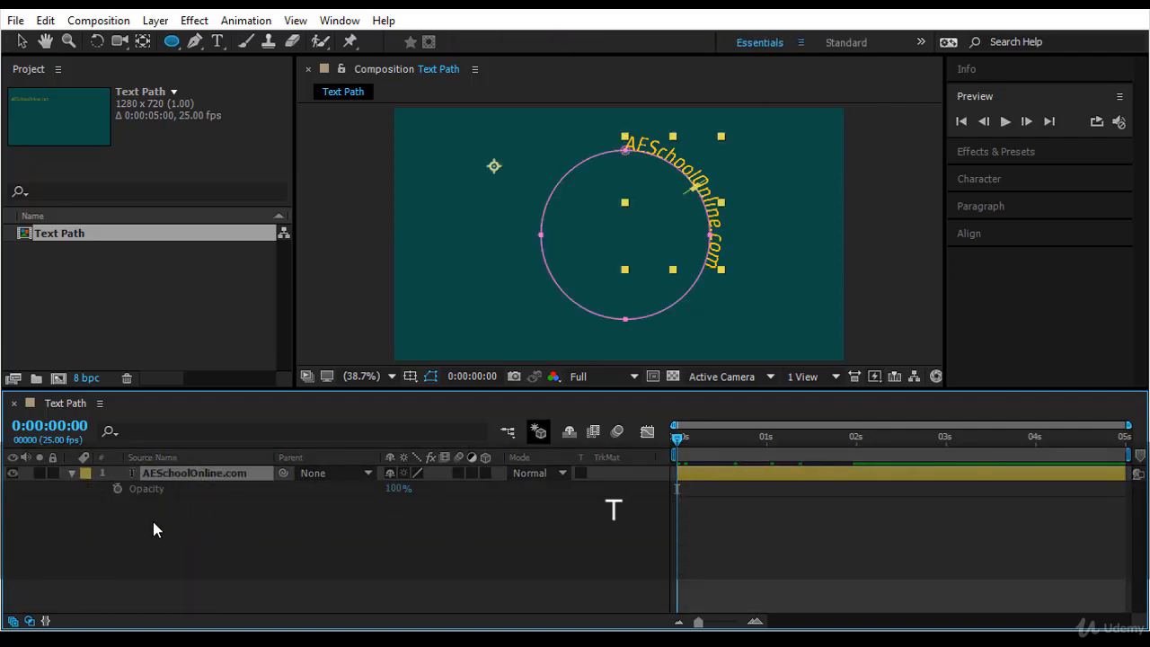
left_click(117, 487)
left_click_drag(392, 493, 252, 496)
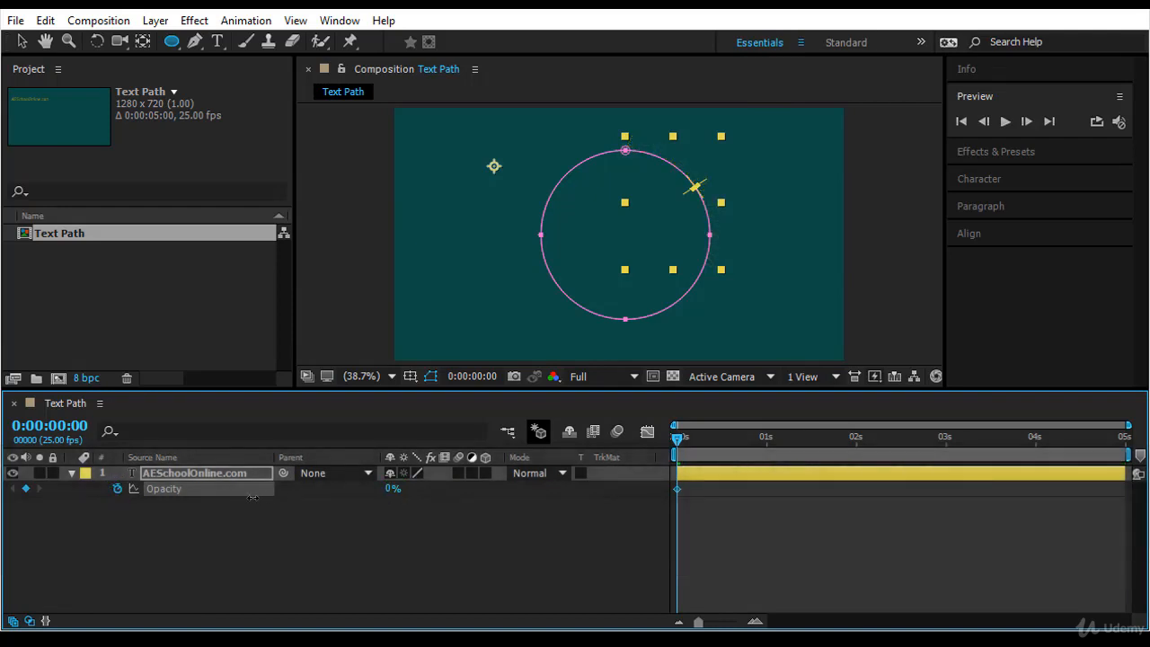
left_click_drag(676, 438, 687, 440)
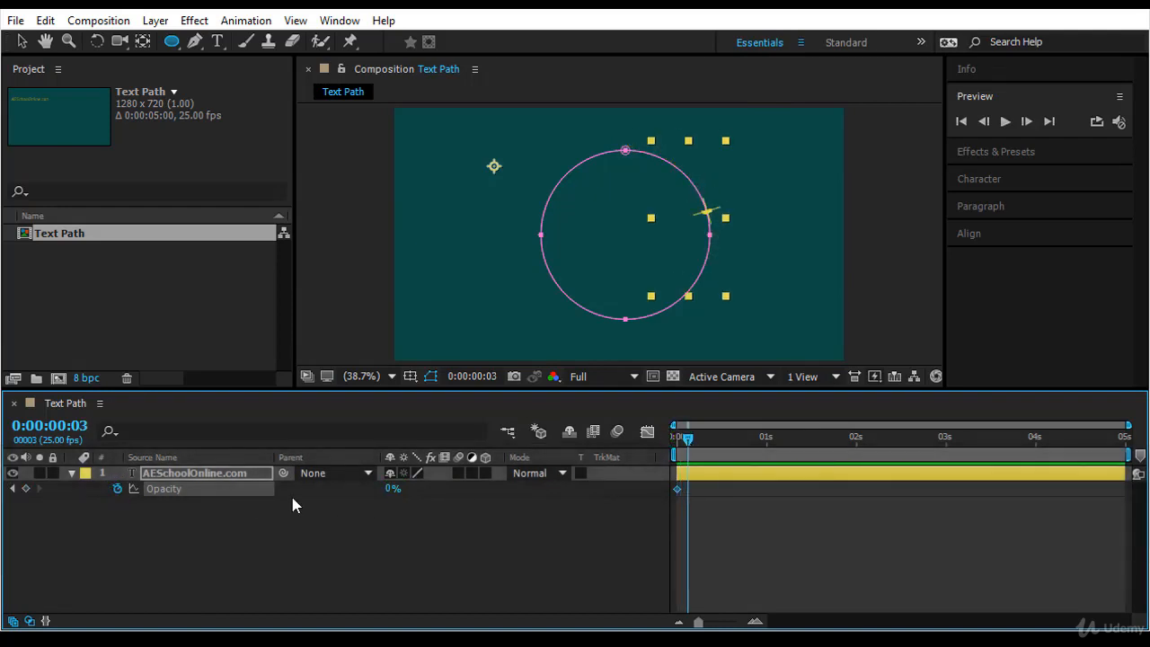
left_click_drag(386, 488, 503, 488)
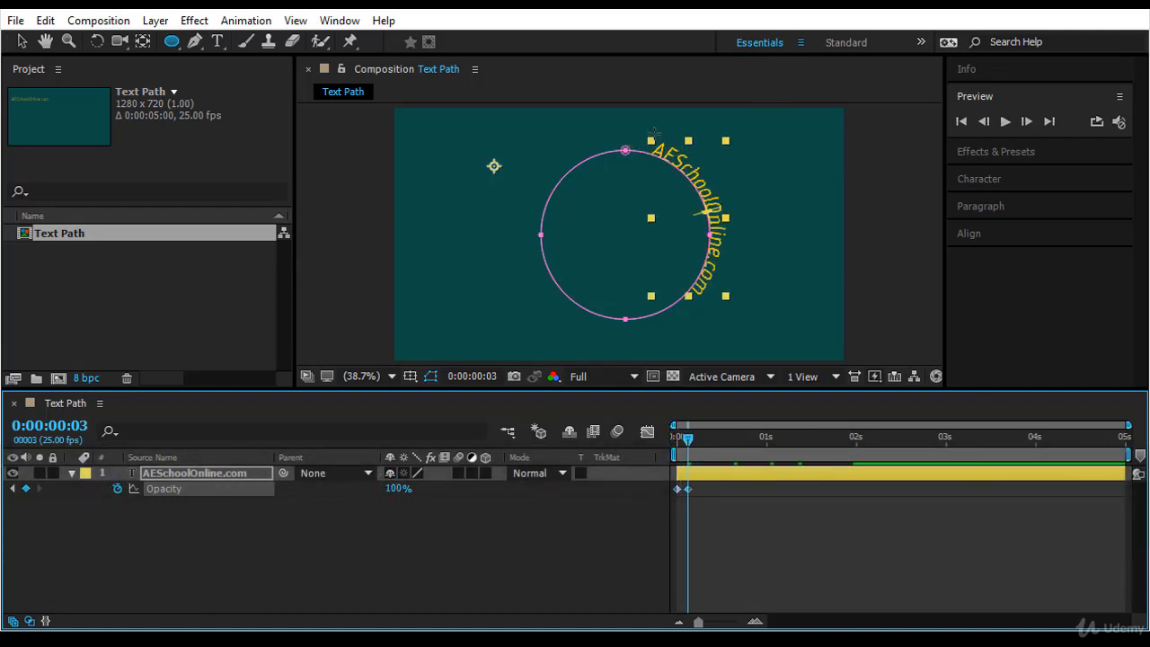
- Preview the circular text animation with its opacity fade-in from the start
left_click_drag(689, 442, 676, 438)
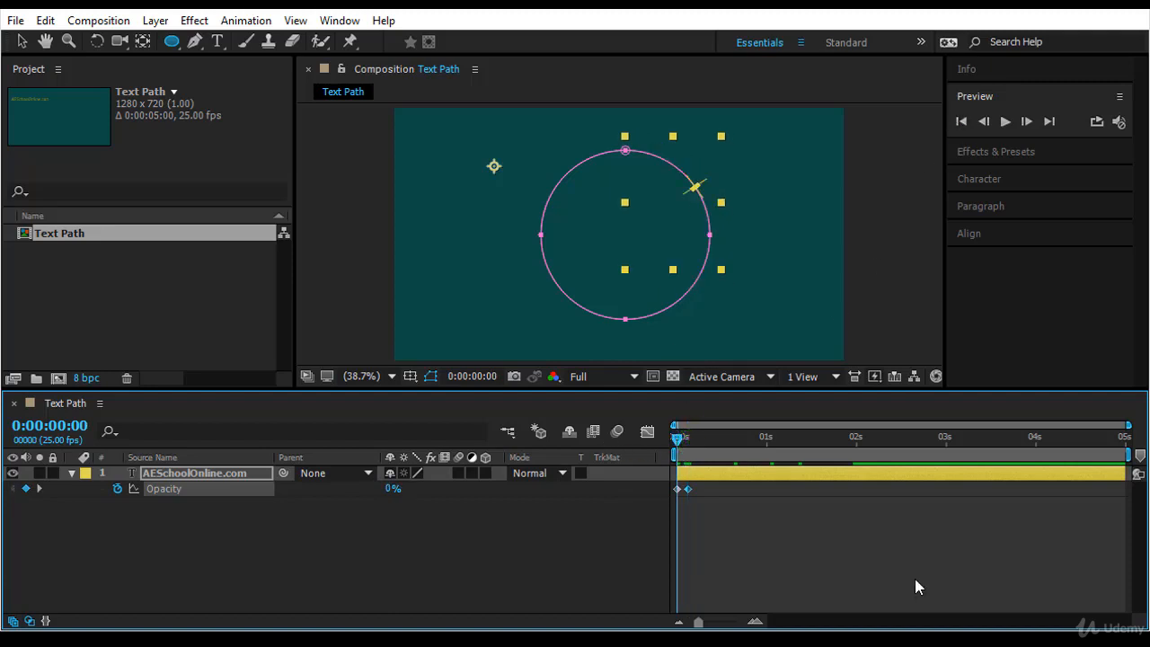
left_click(906, 571)
left_click(1004, 120)
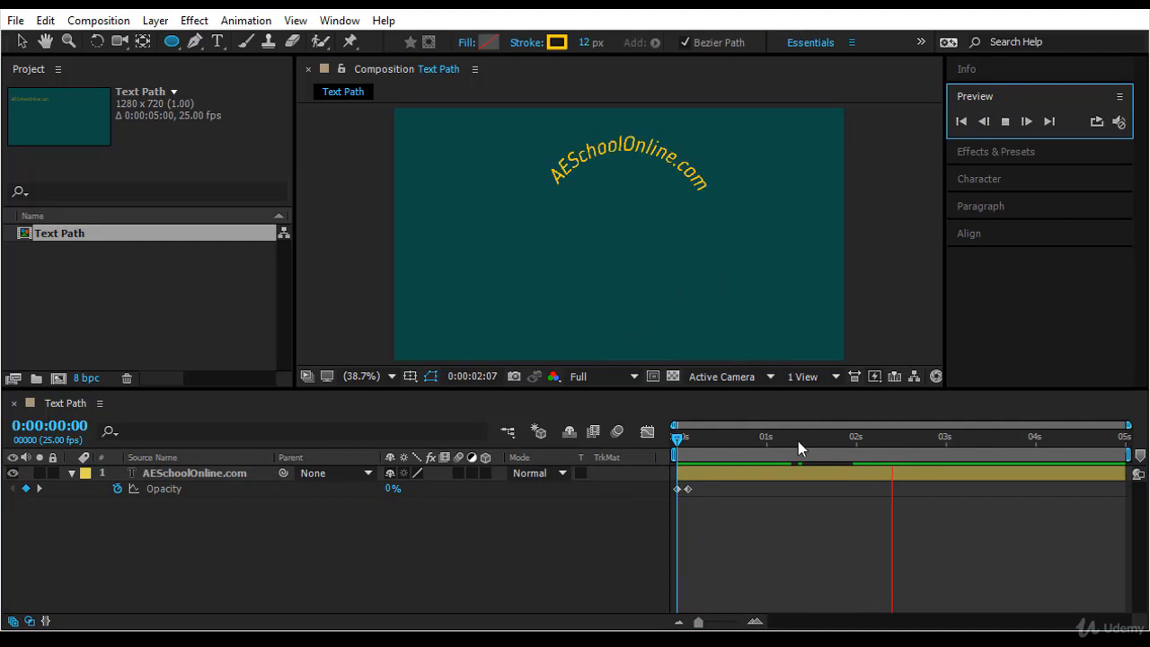
- Reveal the text layer's animated properties and apply Easy Ease to all First Margin and Opacity keyframes
left_click(222, 477)
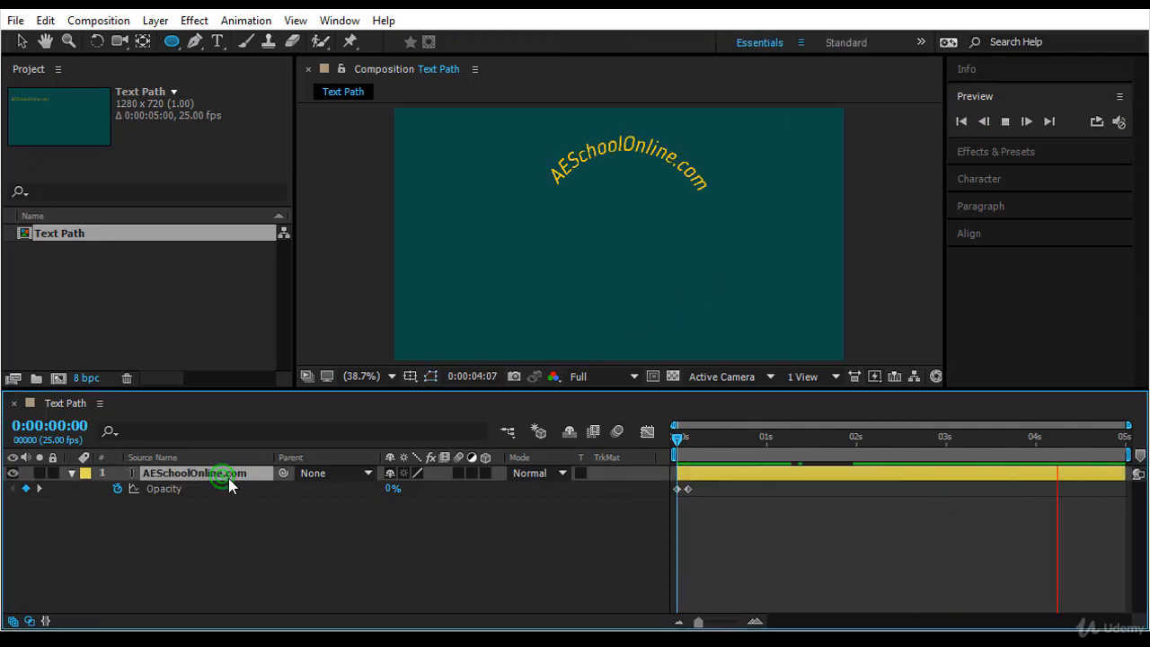
key("u")
mouse_move(907, 500)
left_mouse_down()
mouse_move(910, 524)
mouse_move(888, 511)
mouse_move(656, 511)
left_mouse_up()
left_click_drag(859, 534, 633, 484)
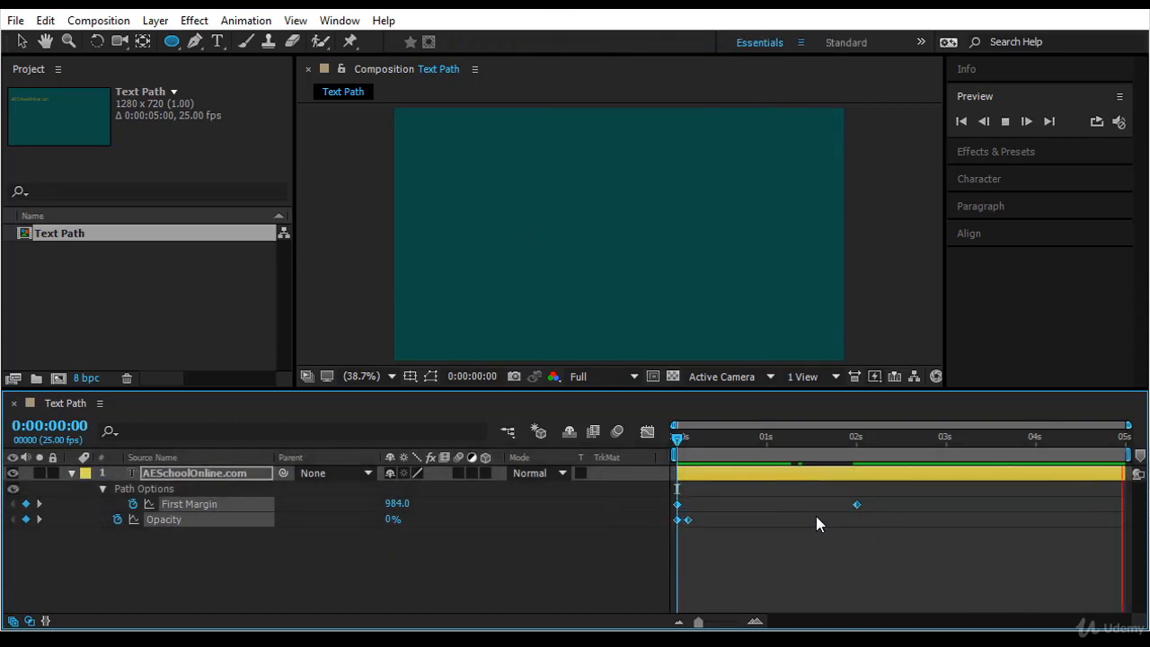
key("F9")
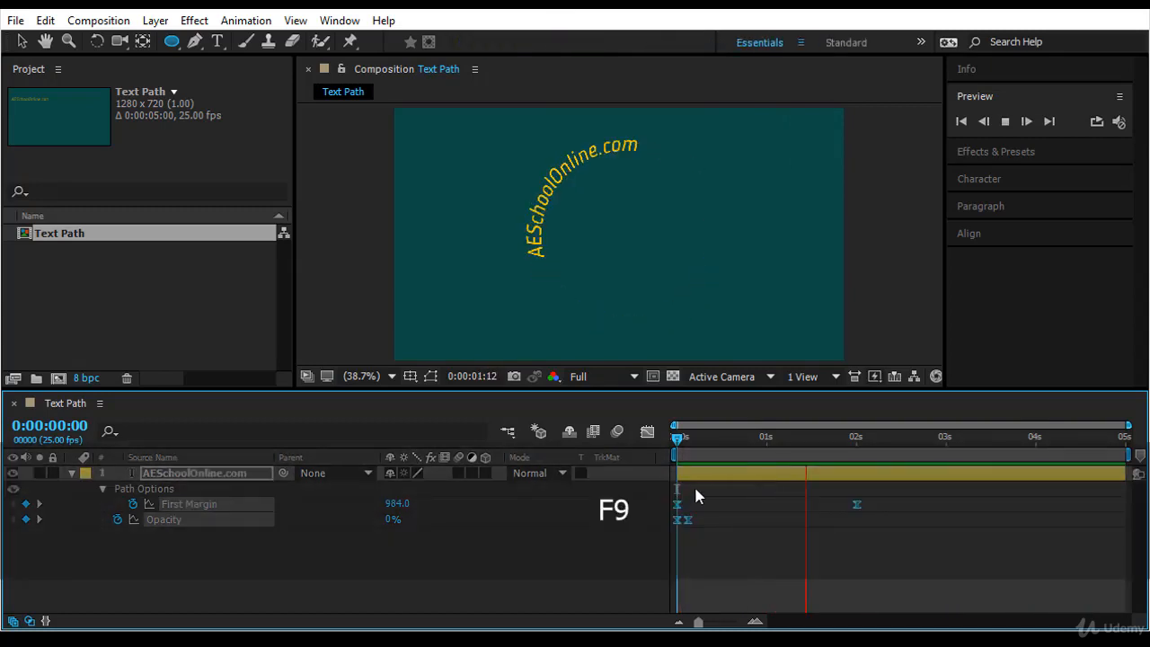
- Show the speed graph of First Margin alone in the Graph Editor and select its keyframes
left_click(645, 433)
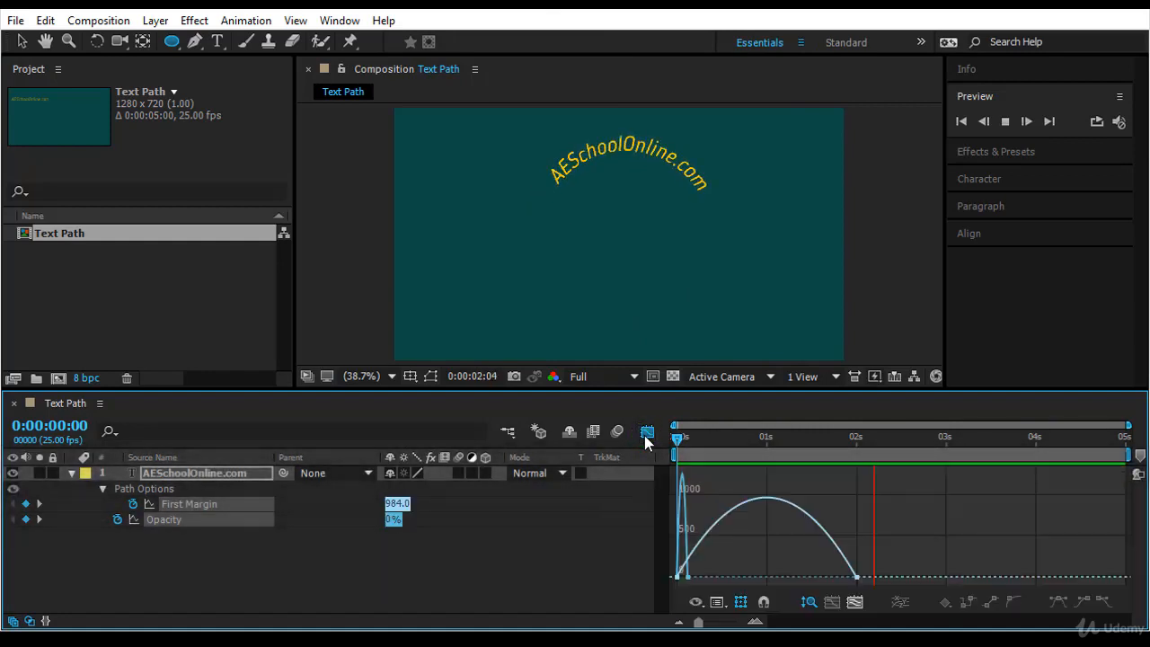
left_click(886, 552)
left_click(323, 564)
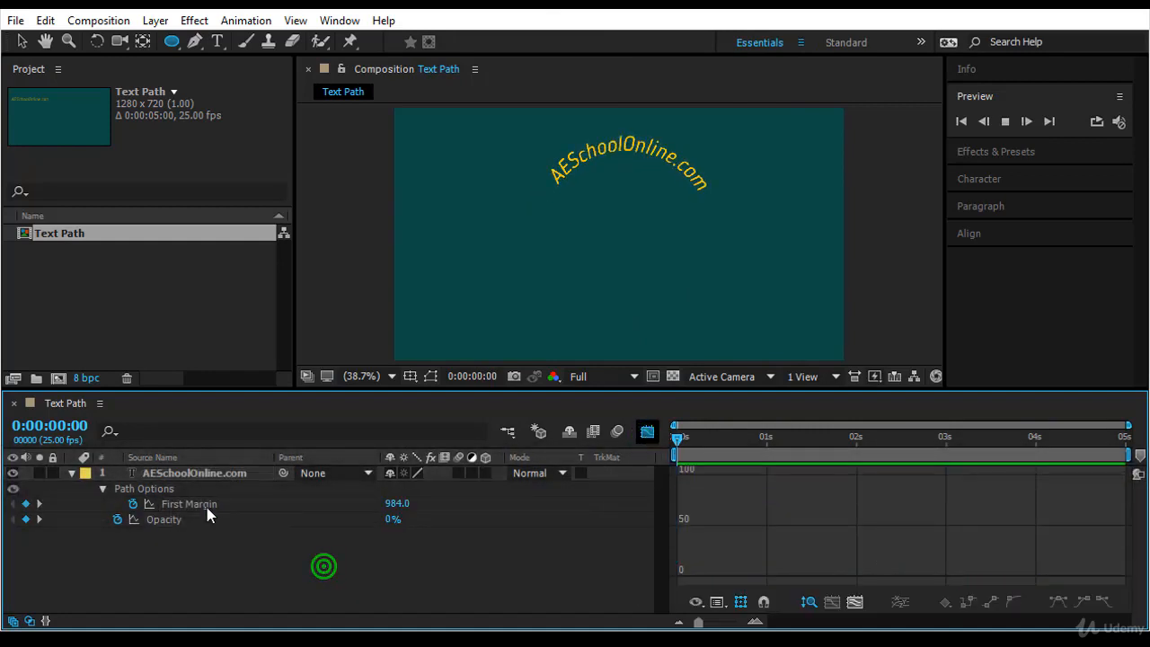
left_click(202, 504)
left_click_drag(896, 563, 815, 595)
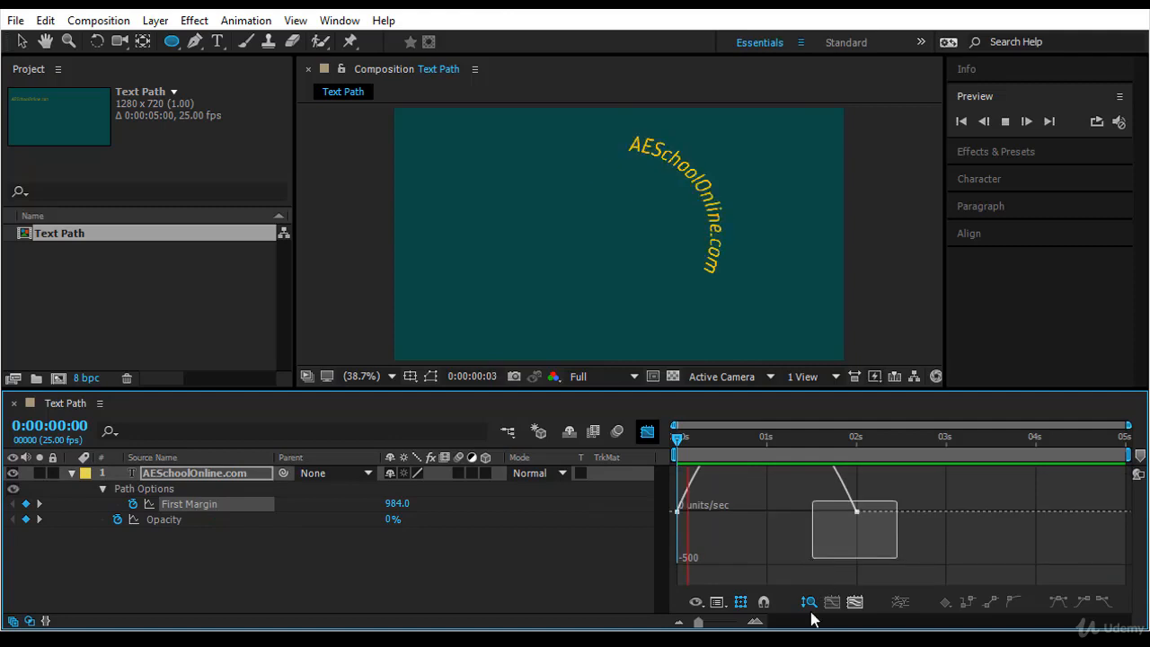
left_click(717, 601)
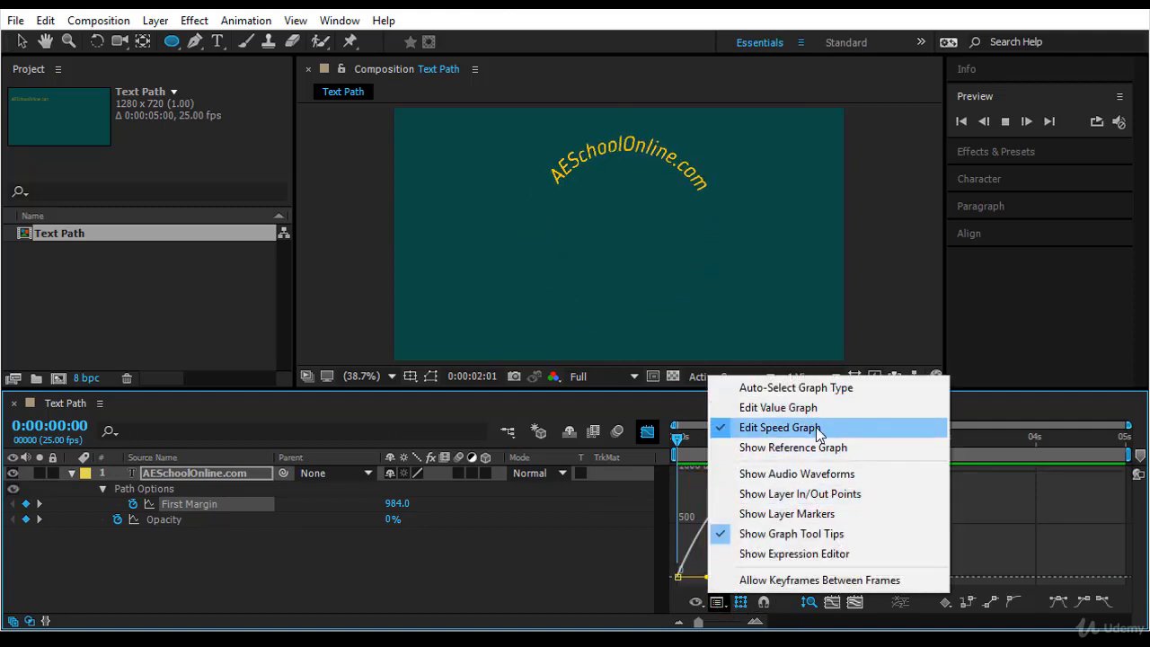
left_click(790, 428)
- Try a First Margin speed curve that peaks at the start and decays towards two seconds, and preview it
left_click(826, 577)
left_click_drag(826, 577, 679, 576)
left_click(777, 393)
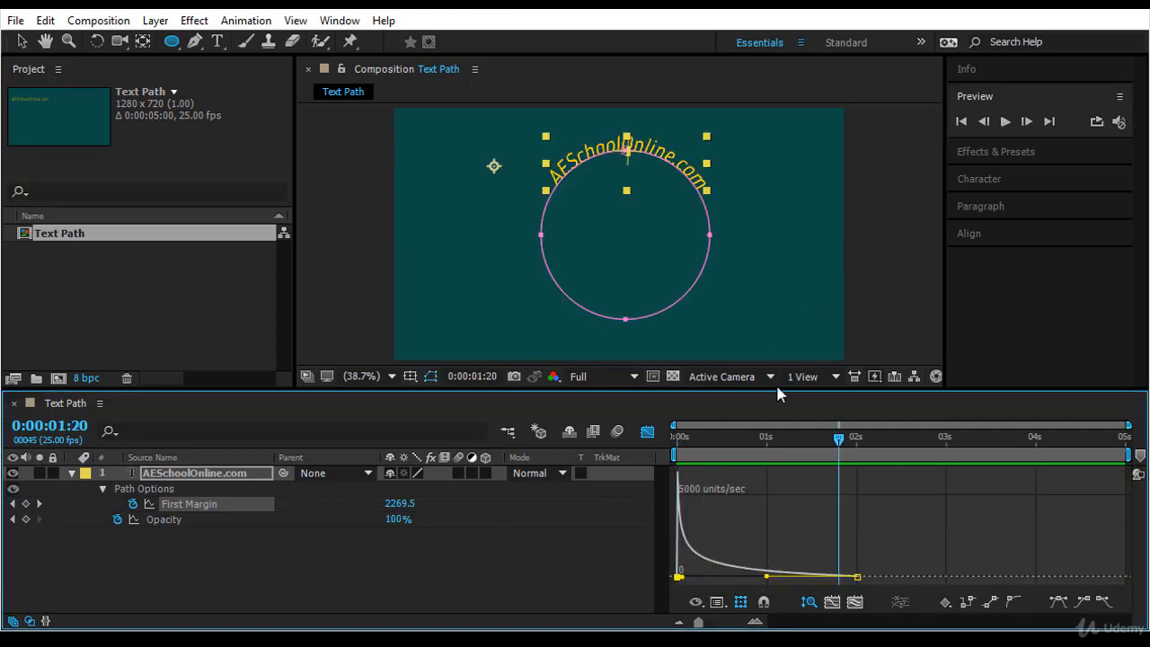
left_click(764, 445)
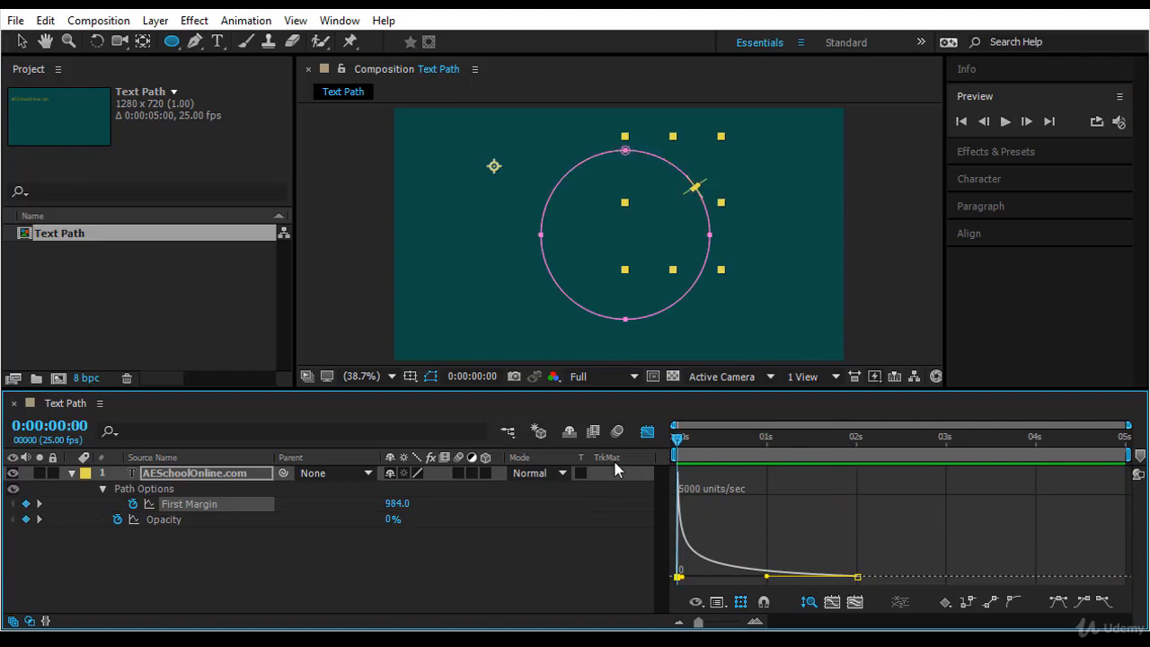
left_click(1005, 123)
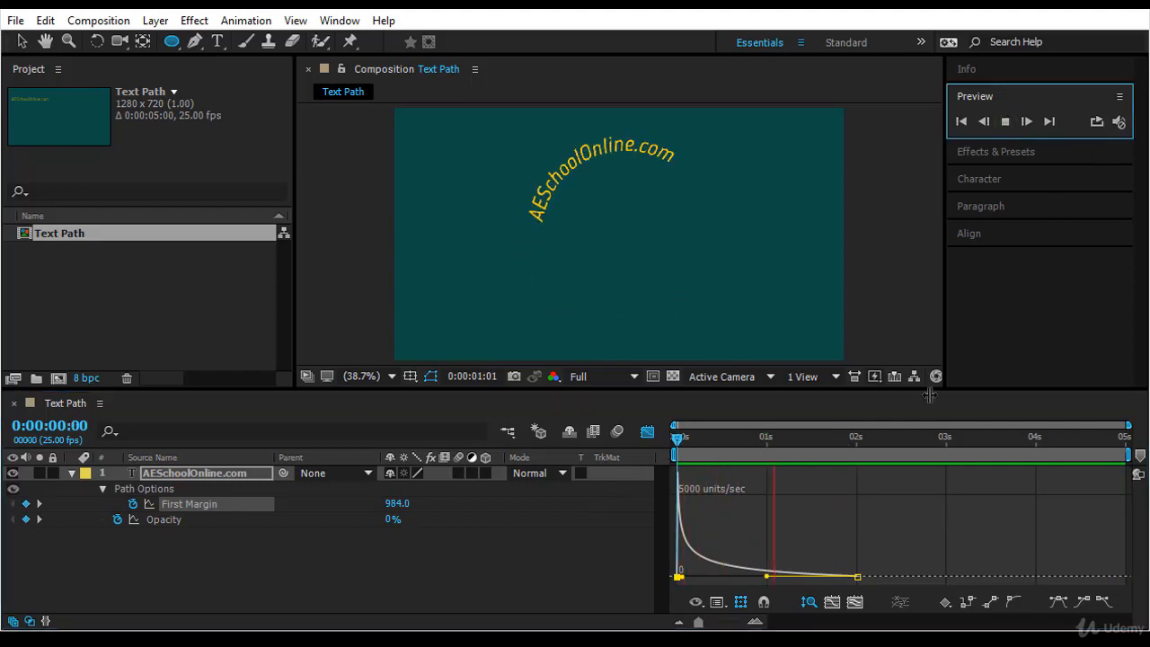
- Undo the speed curve edits to restore the symmetrical Easy Ease curve on First Margin
left_click(784, 548)
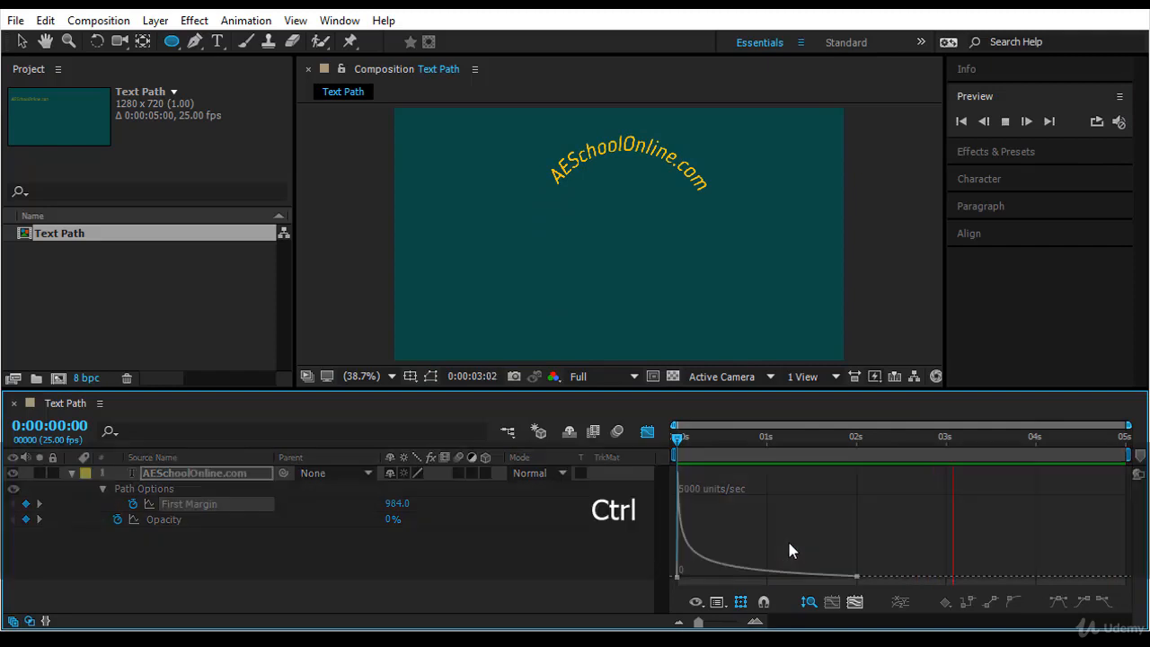
key("ctrl+z")
key("ctrl+z")
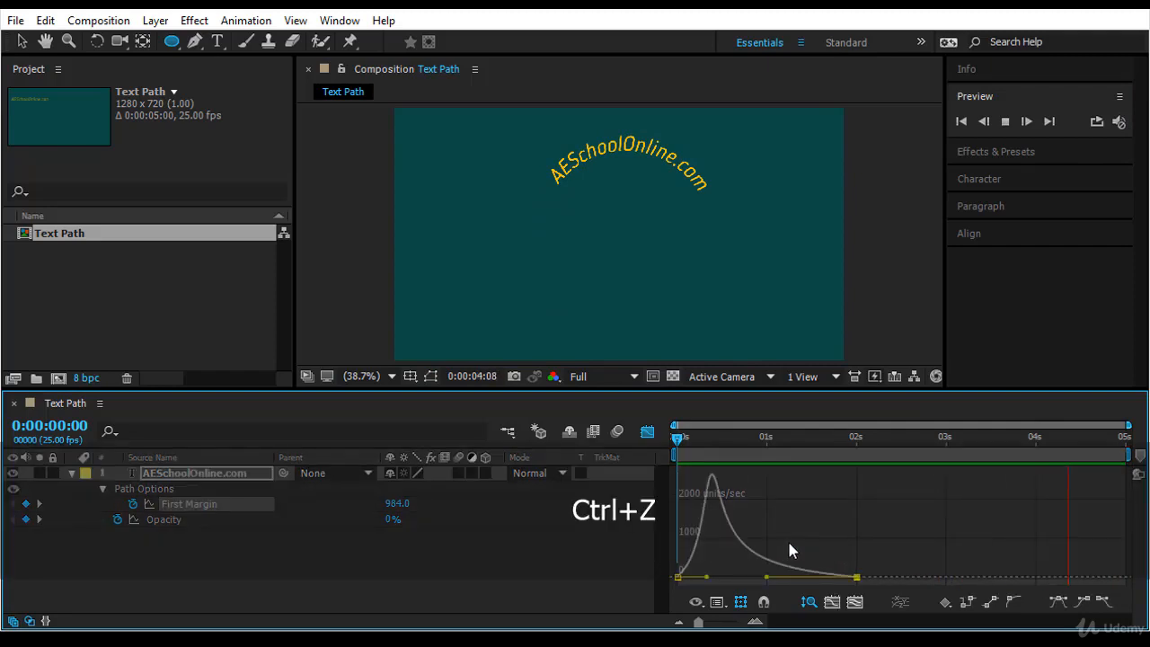
key("ctrl+z")
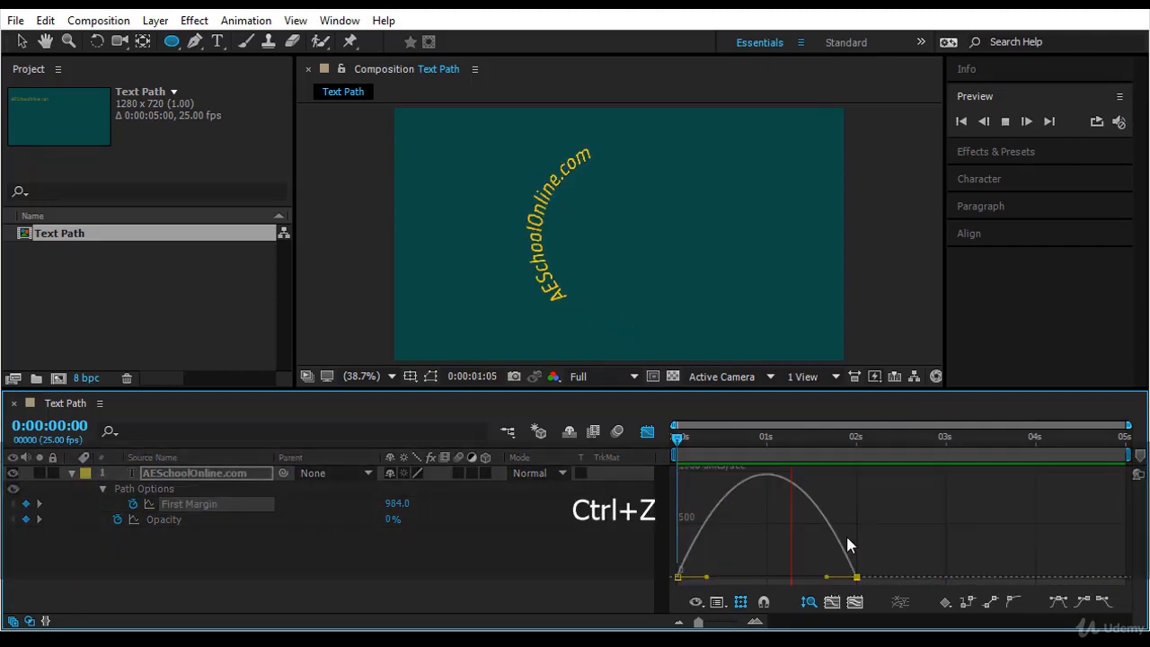
- Extend the first First Margin keyframe's ease handle to about one second, shifting the speed peak late, and return to the start
left_click_drag(728, 554, 775, 582)
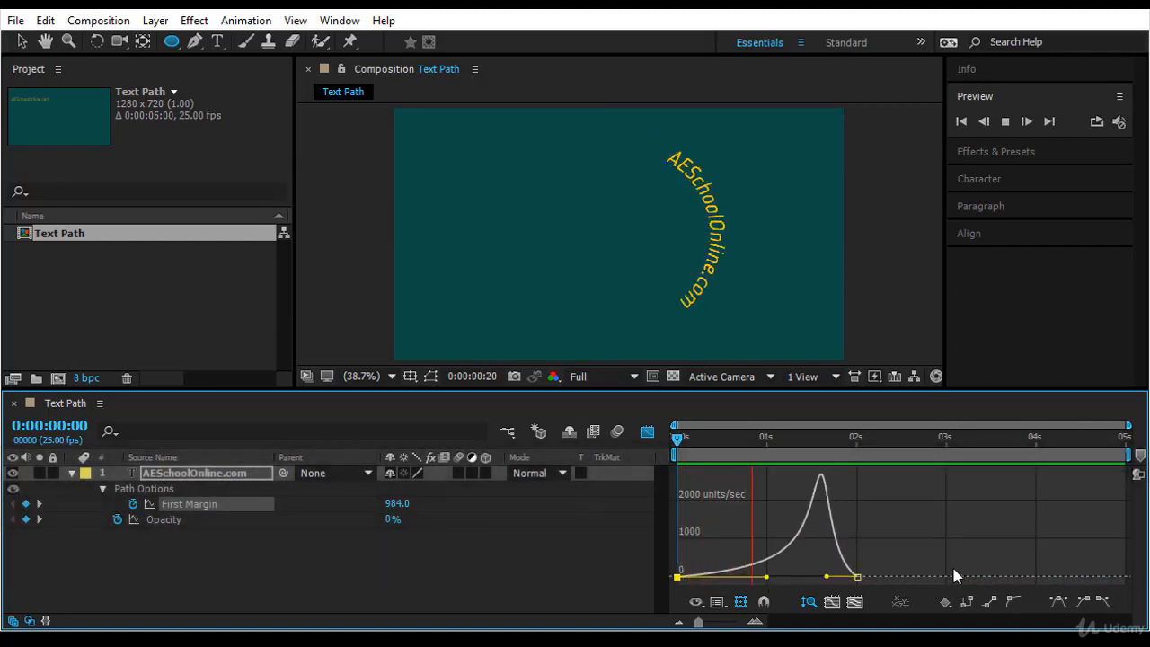
left_click(678, 440)
left_click(607, 539)
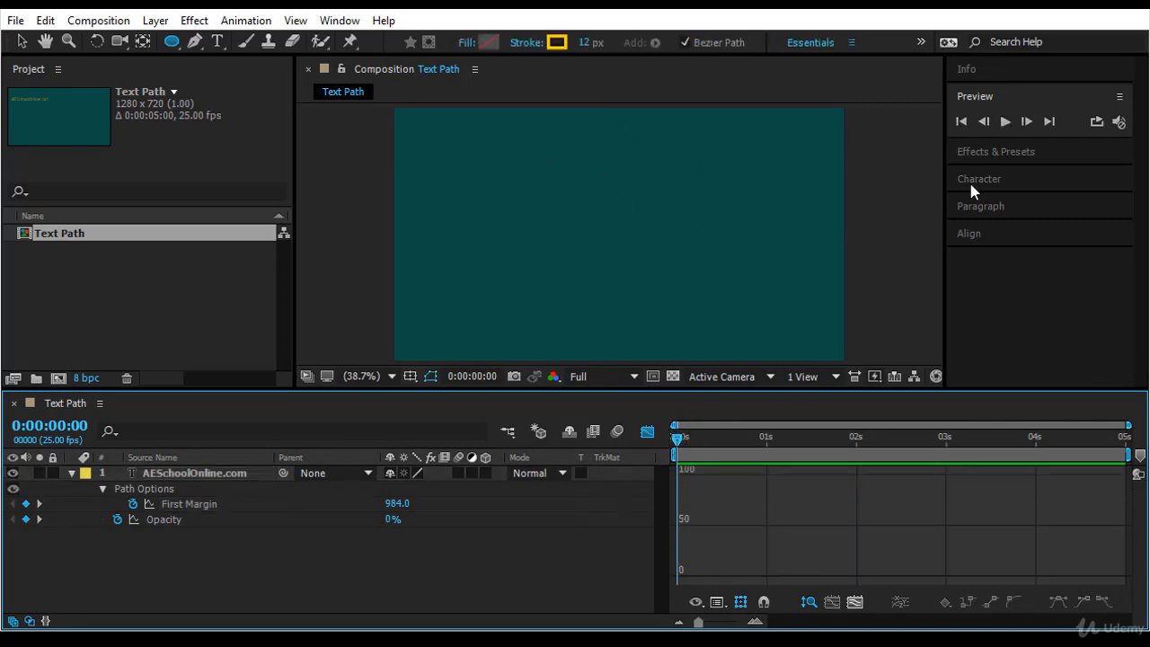
- Preview the eased circle animation, inspect the First Margin speed curve, and return from the Graph Editor to the keyframe view
left_click(1006, 123)
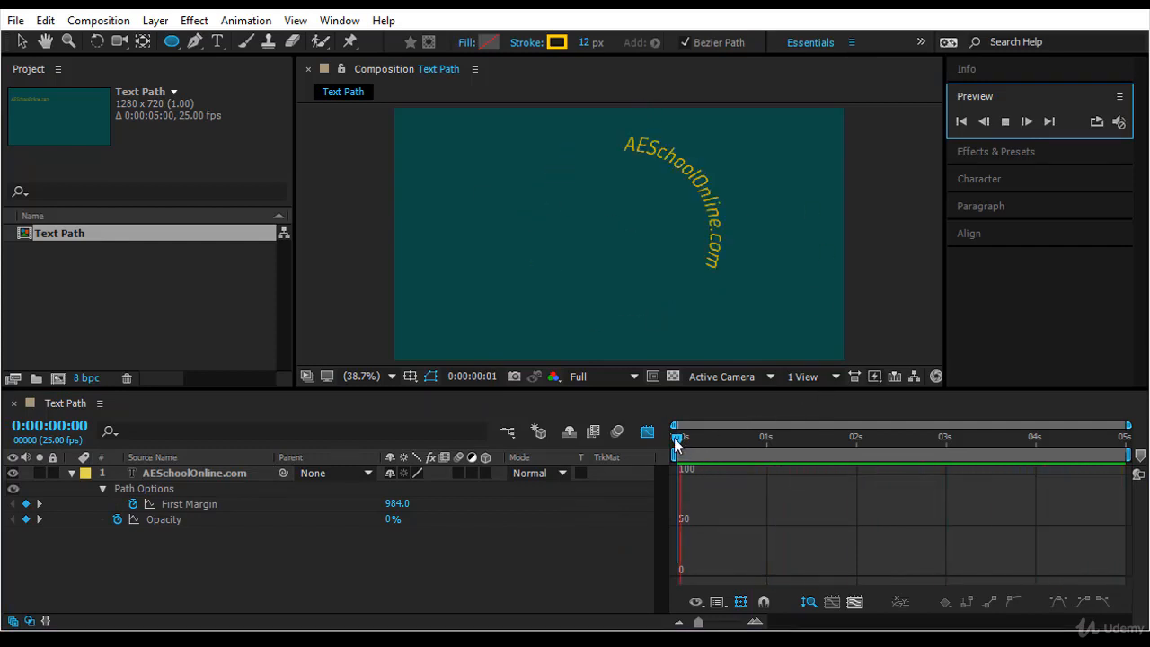
left_click(247, 505)
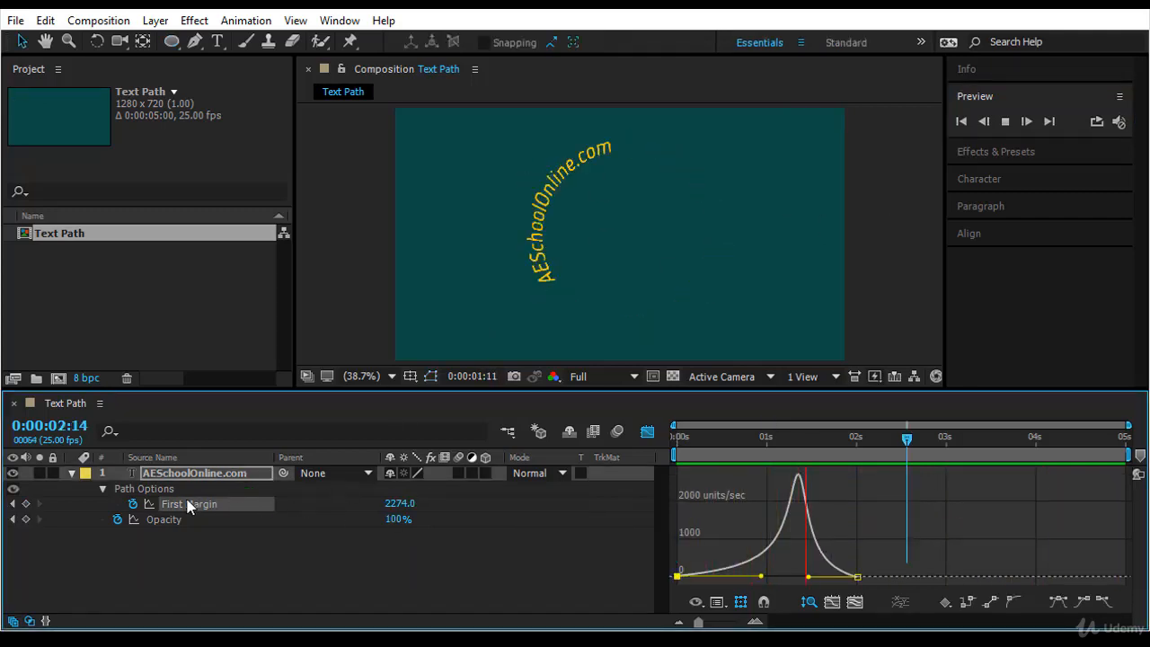
left_click(646, 431)
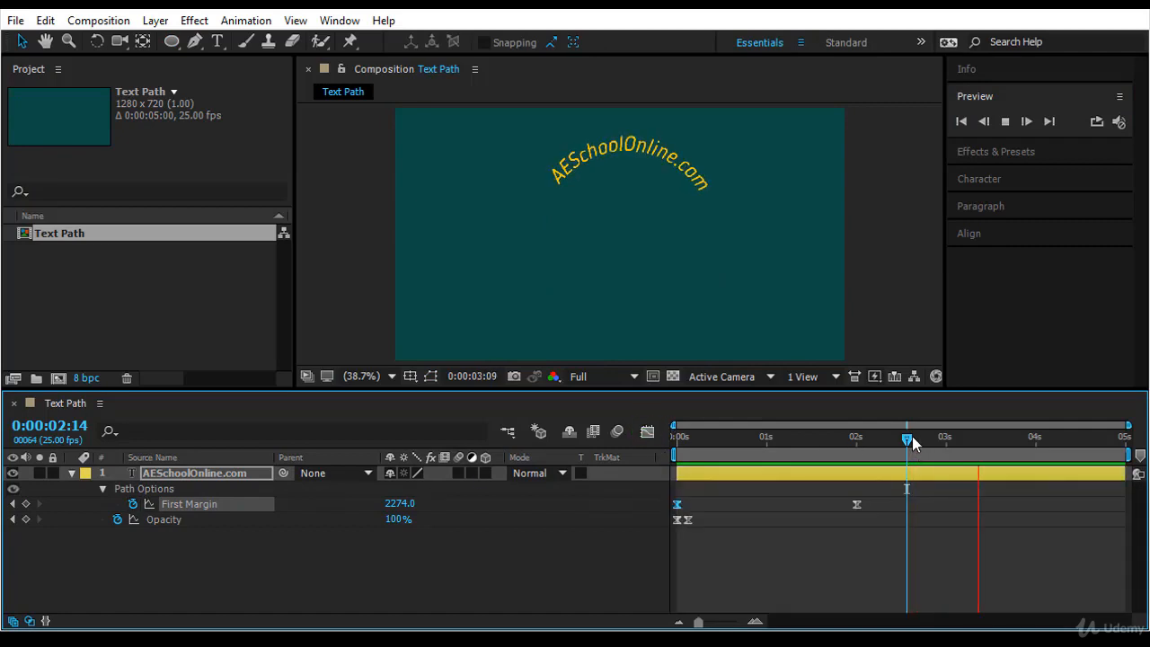
- Delete all First Margin and Opacity keyframes from the AESchoolOnline.com layer and return to the start of the composition
left_click_drag(909, 439, 915, 509)
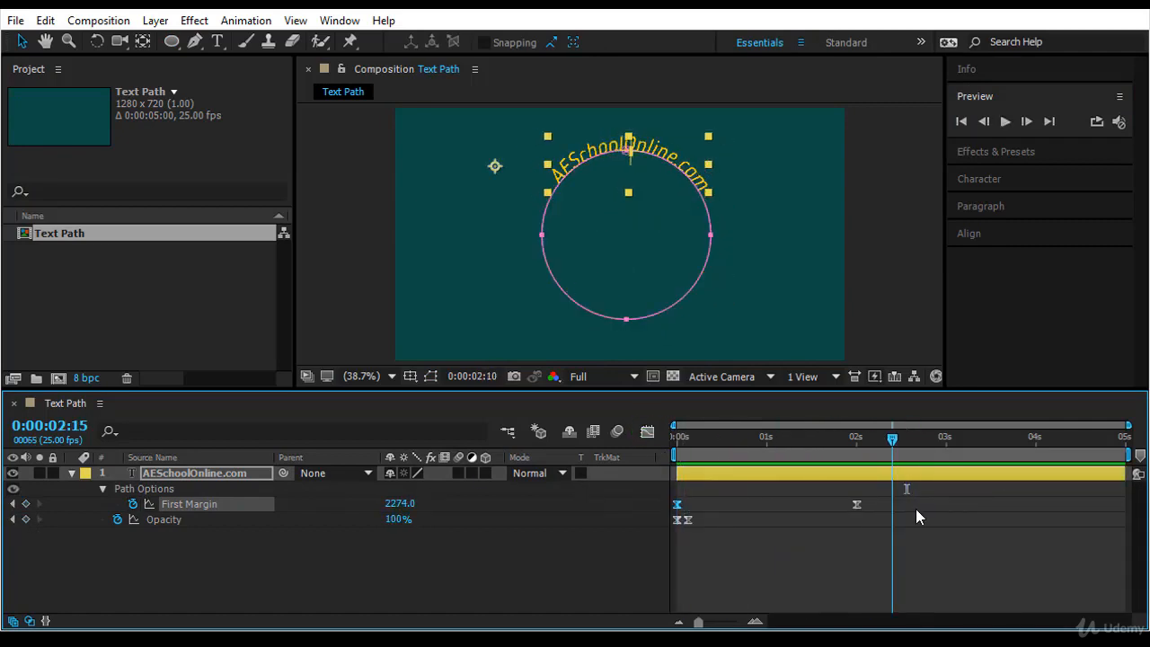
left_click_drag(937, 552, 612, 475)
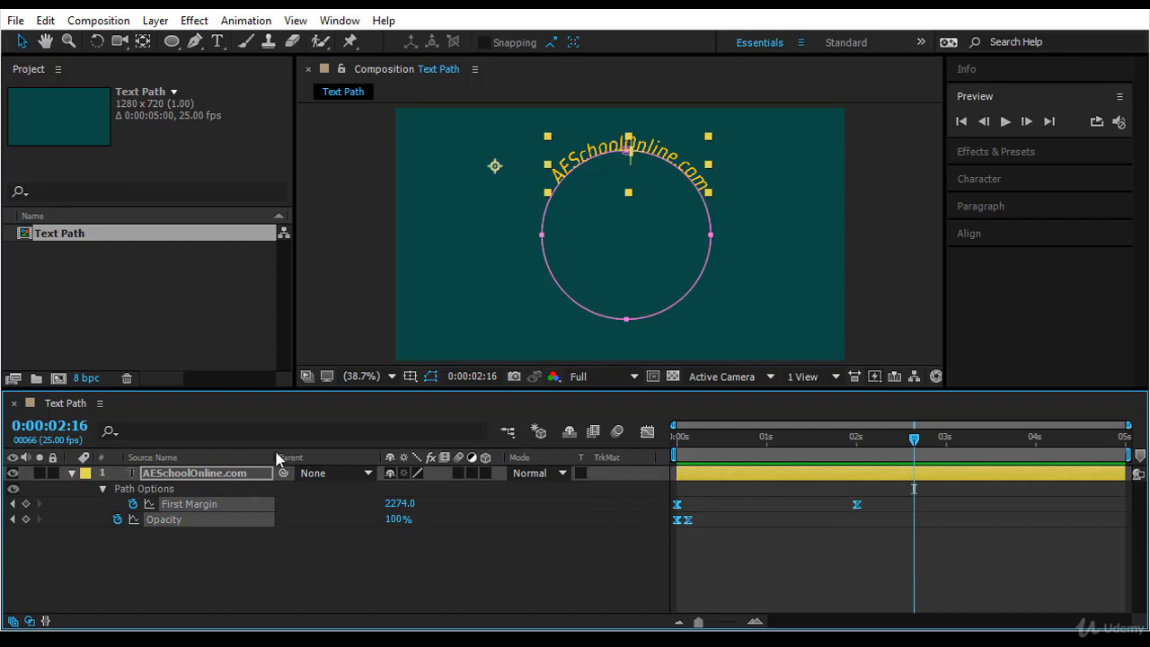
key("Delete")
key("space")
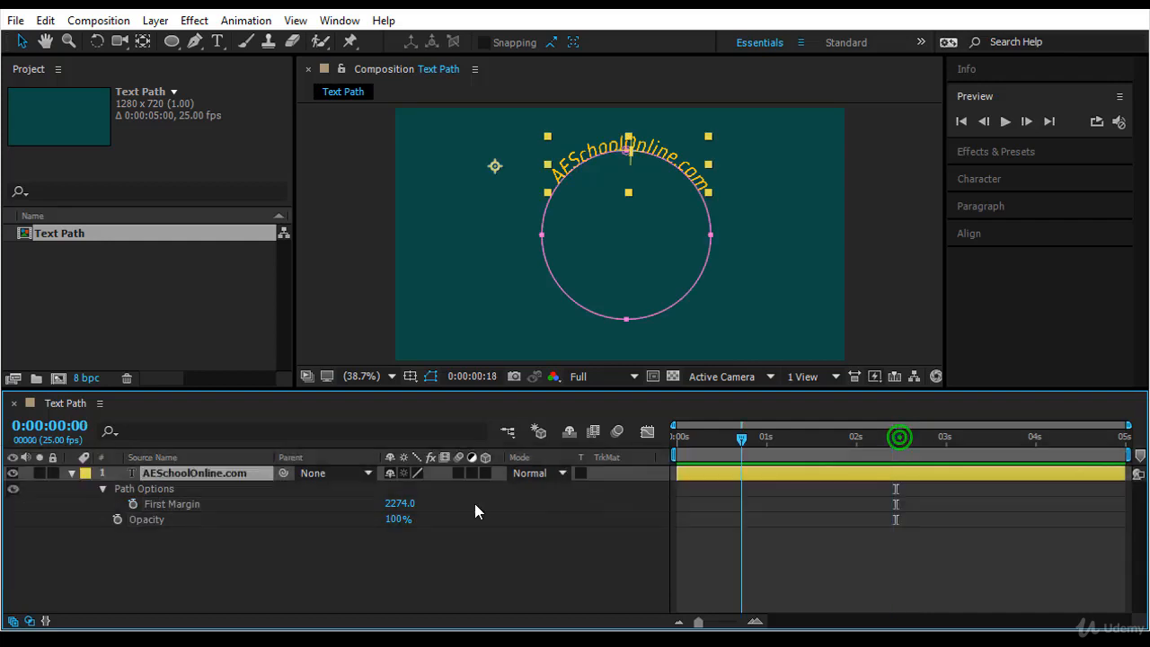
key("space")
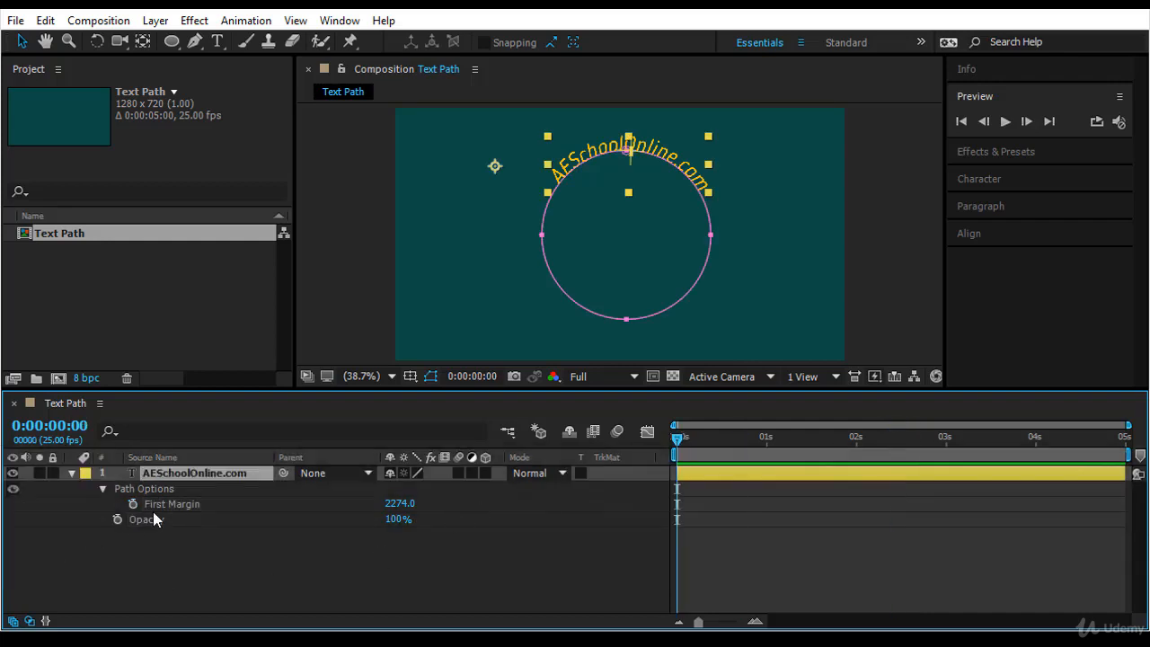
- Reveal all Path Options of the text layer and start keyframing First Margin and Last Margin at two seconds
left_click(71, 473)
left_click(71, 472)
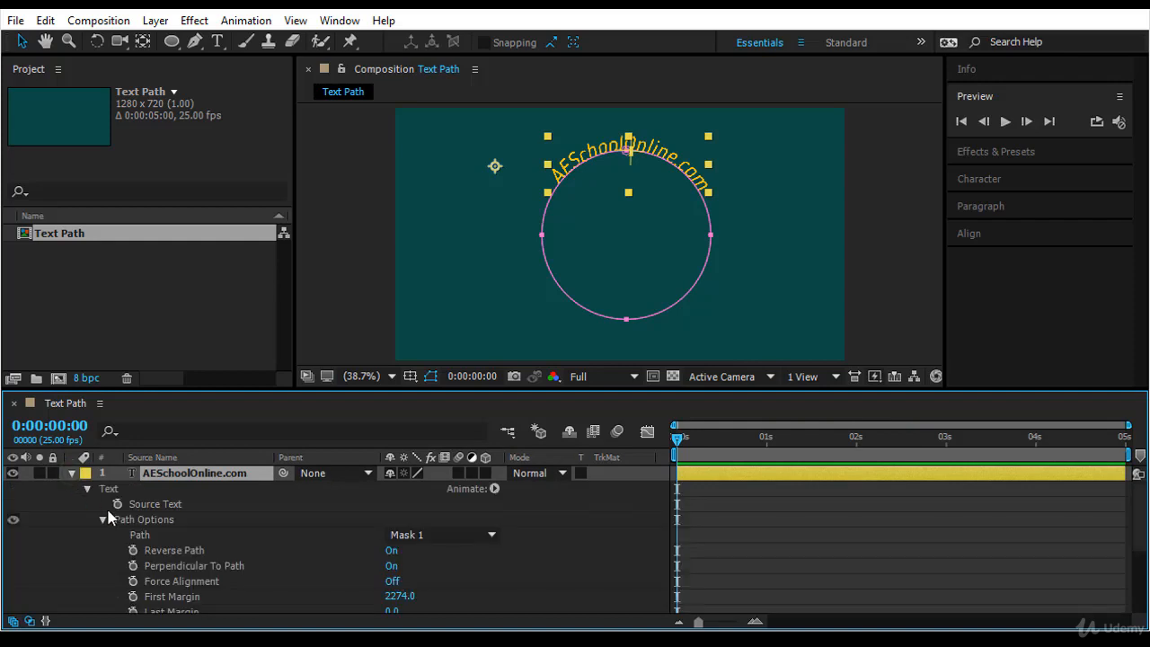
left_click(176, 535)
scroll(358, 551, "down", 2)
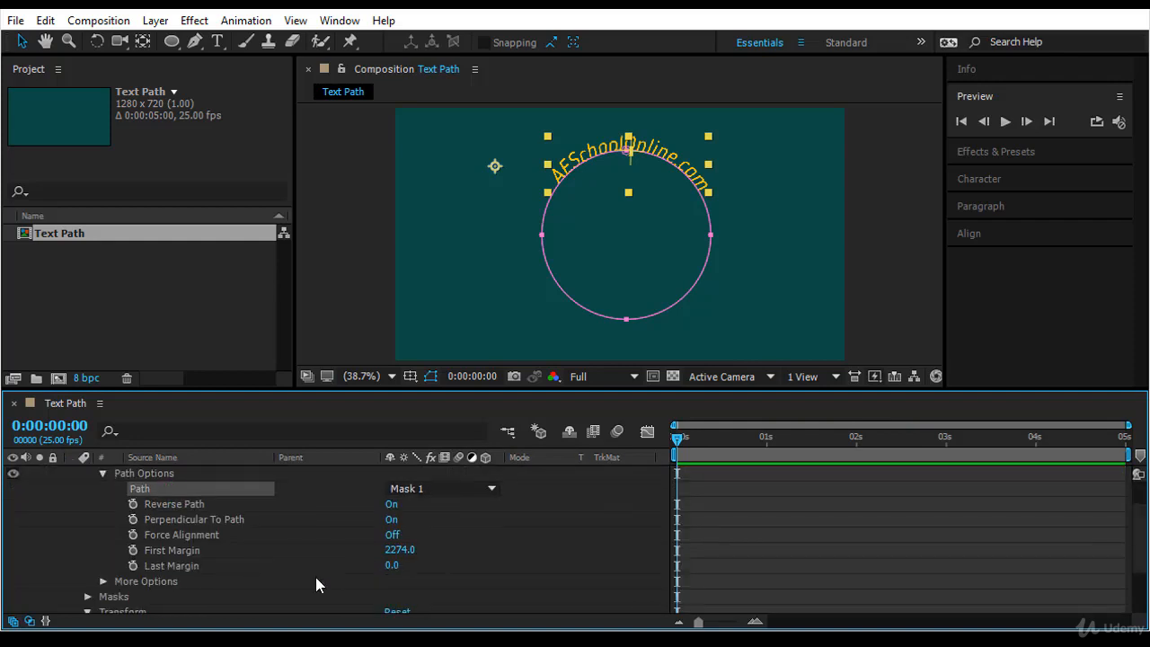
left_click_drag(753, 464, 856, 485)
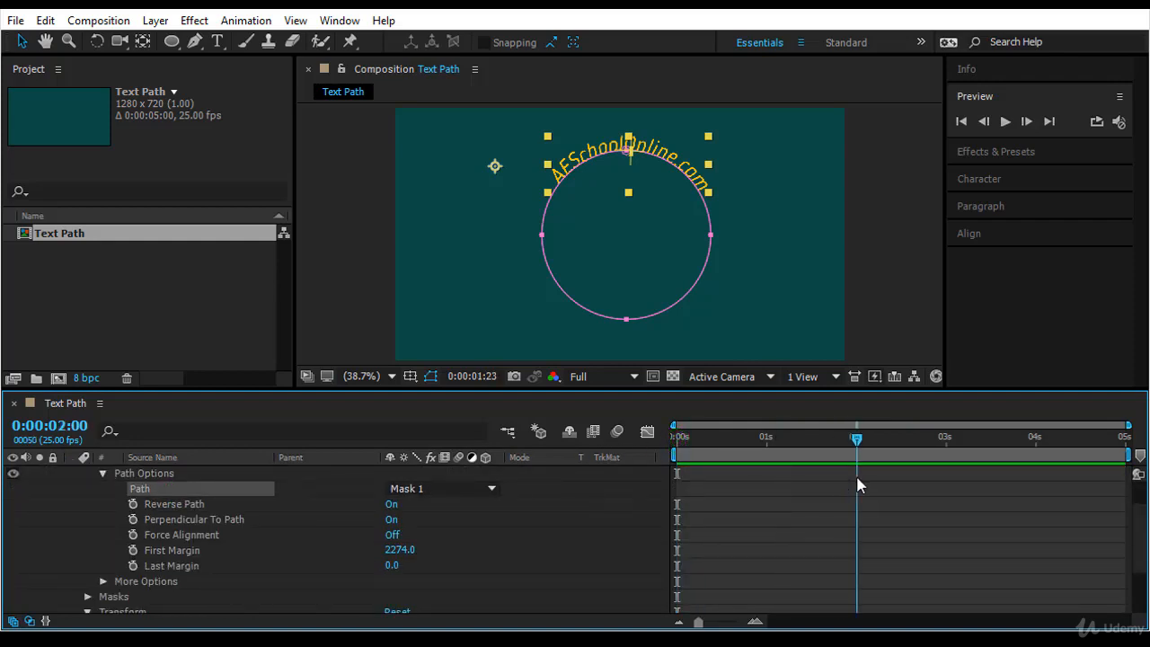
left_click(133, 549)
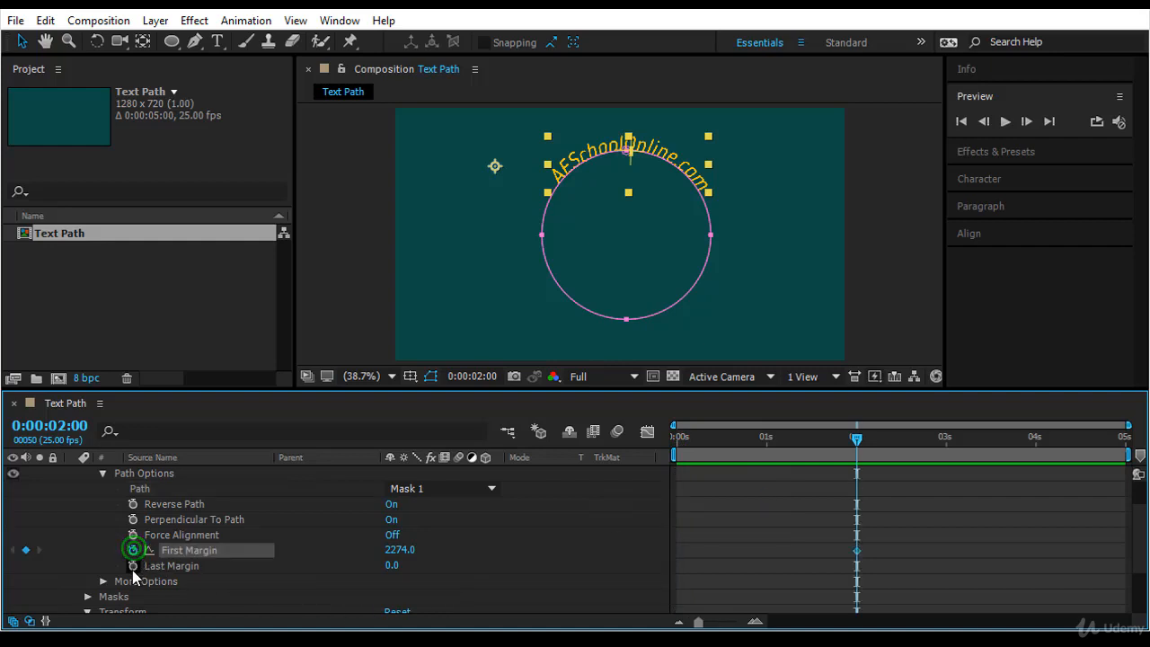
left_click(133, 566)
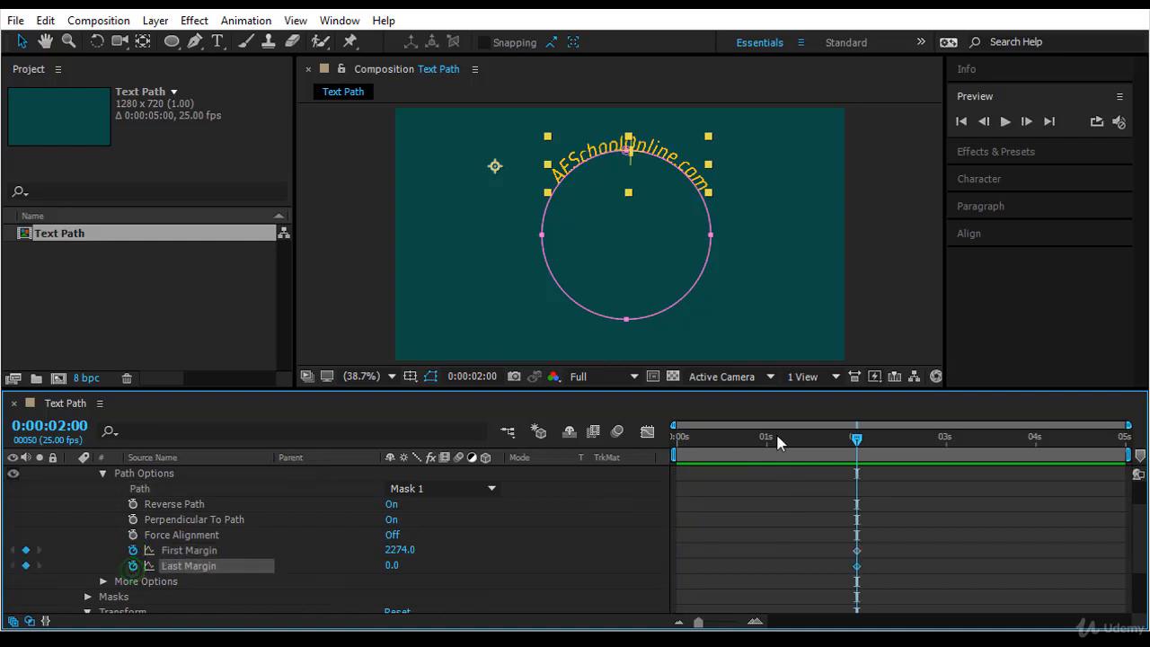
- Turn on Force Alignment and, at two seconds, set First Margin to 1156 and Last Margin to 374 to spread the text over the upper half circle
left_click(393, 536)
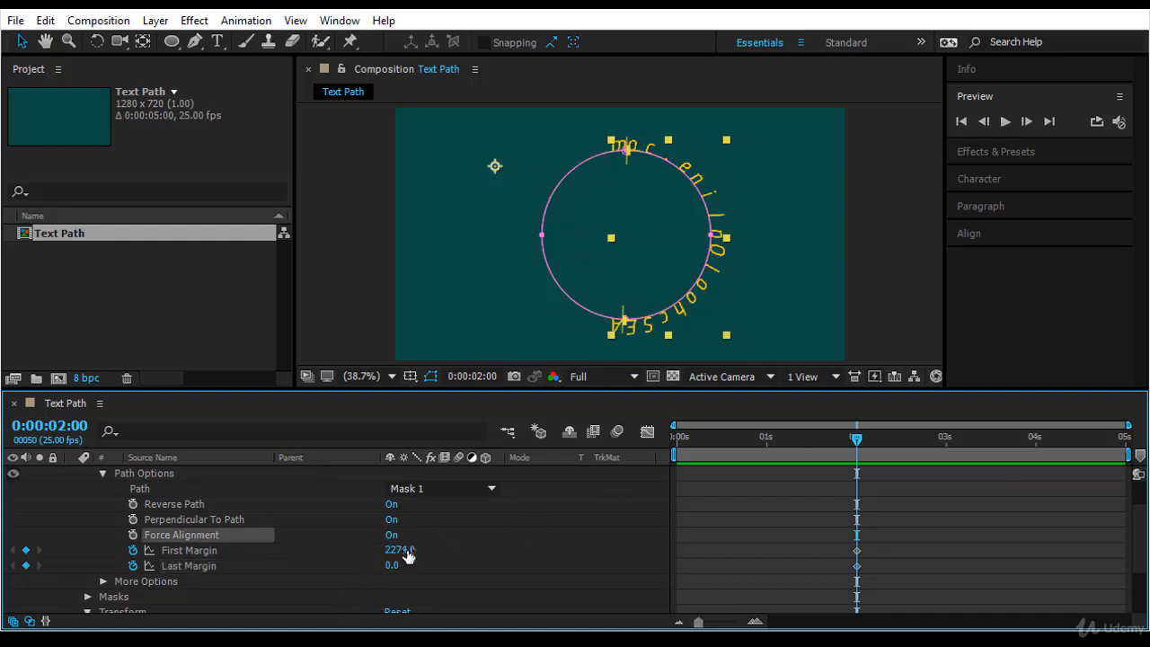
left_click_drag(401, 550, 237, 564)
left_click_drag(391, 567, 296, 623)
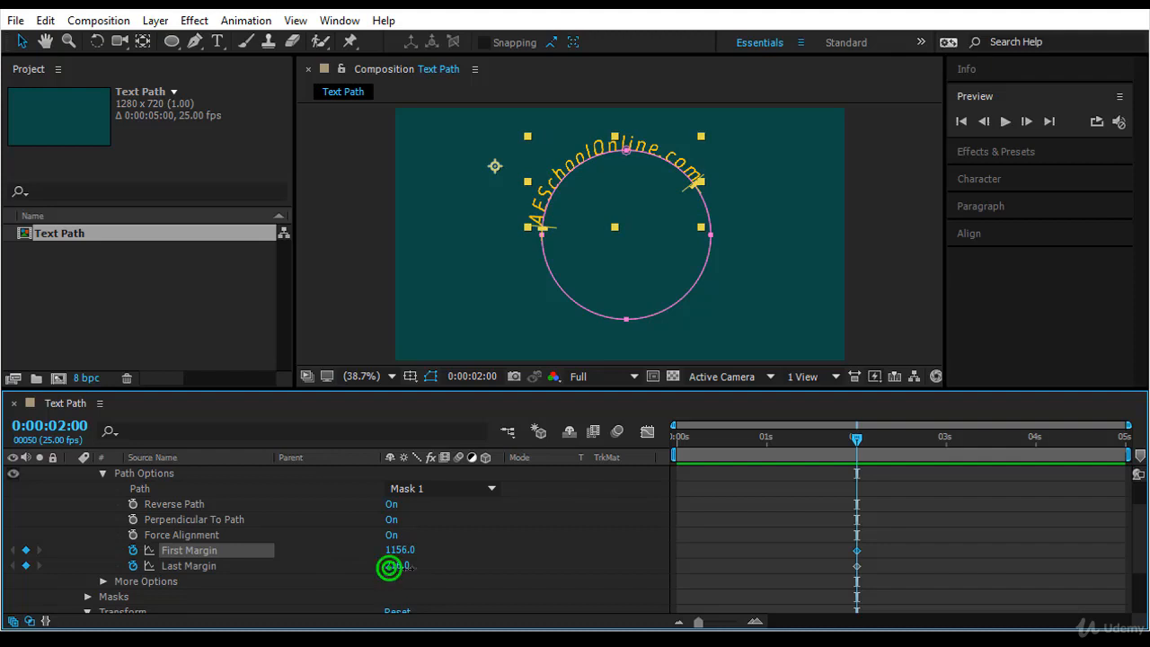
left_click_drag(389, 567, 615, 538)
- At the start of the composition, set Last Margin to -309, add a First Margin keyframe at its existing value, and preview the animation
key("Home")
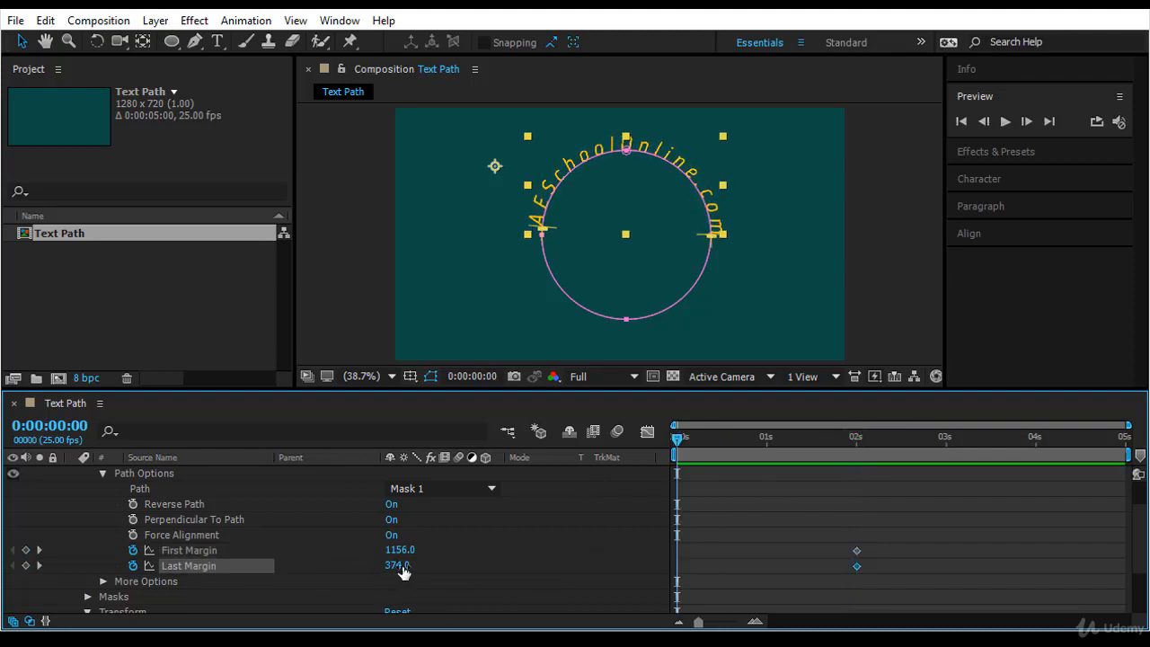
left_click_drag(402, 572, 302, 588)
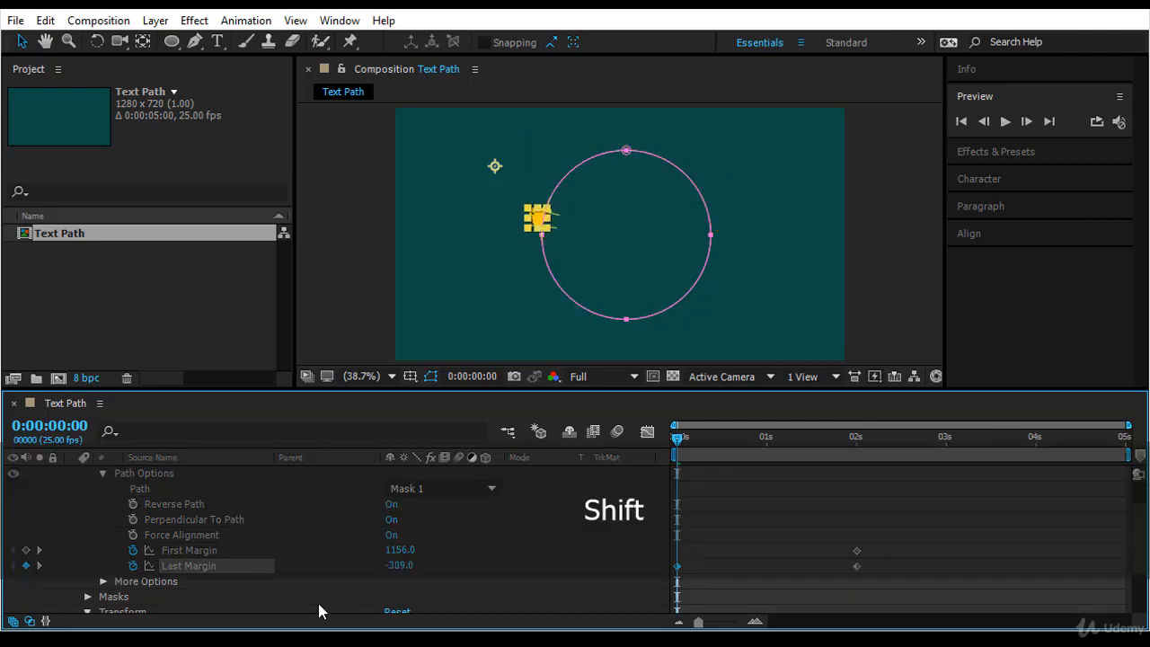
left_click(26, 550)
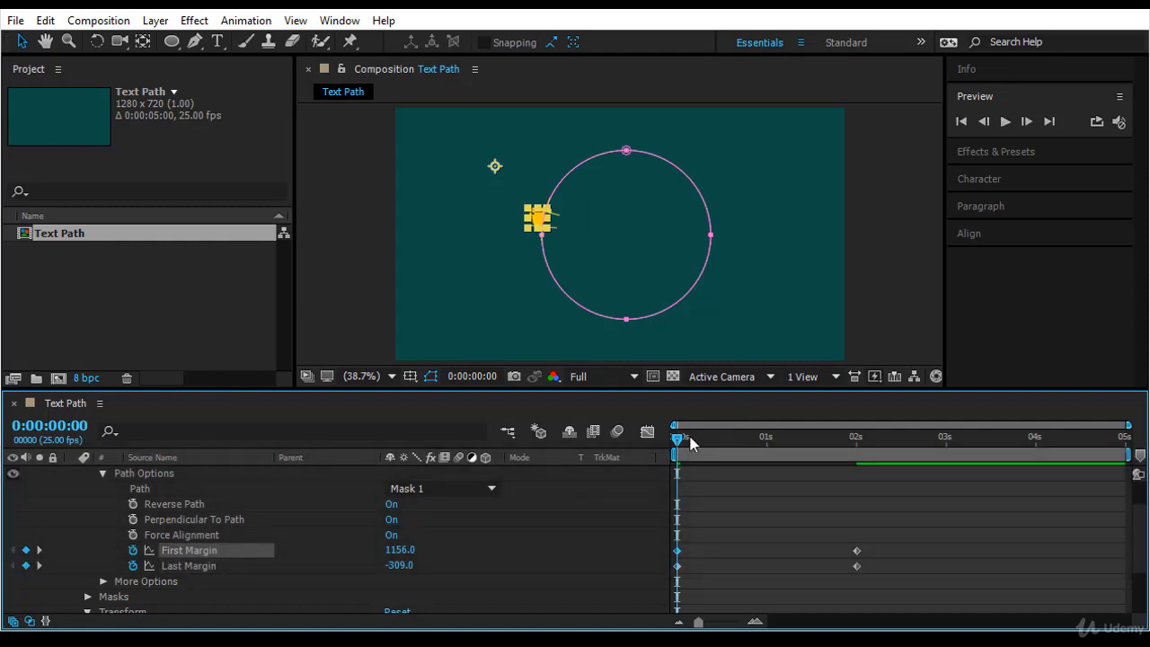
left_click(1004, 121)
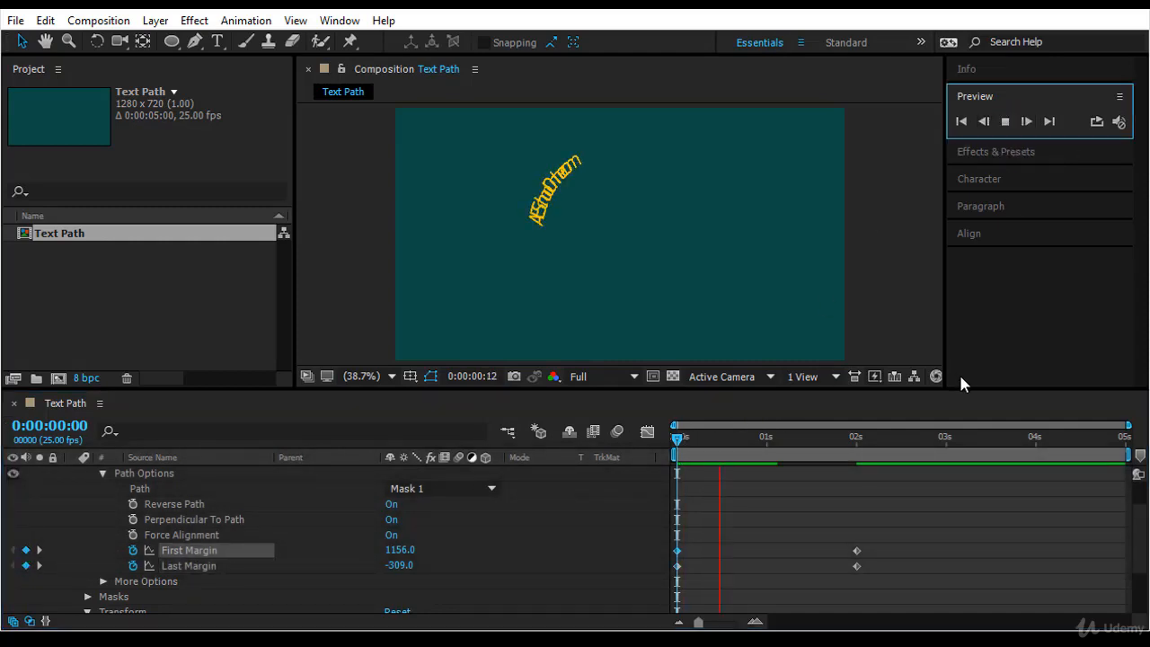